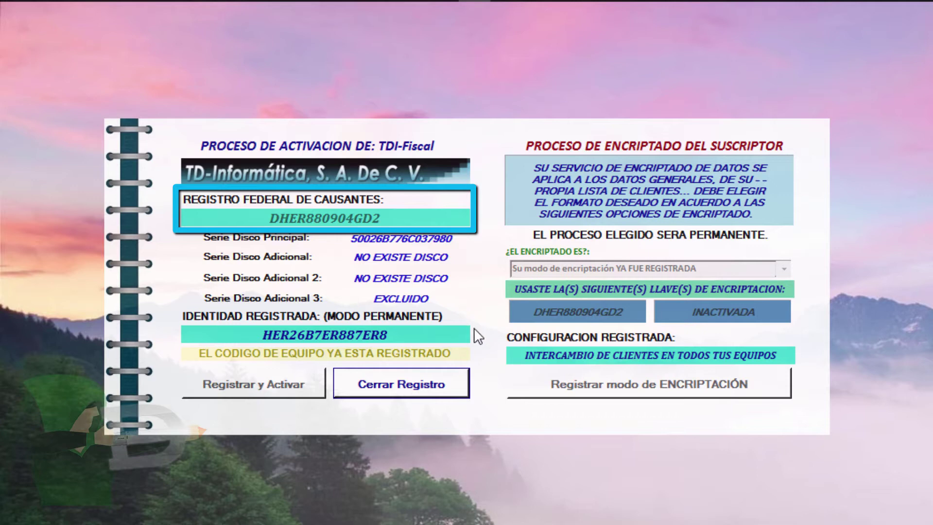
Close the activation panel and open the general-data form listing licence records 0 to 9
{"action": "mouse_move", "coordinate": [414, 335]}
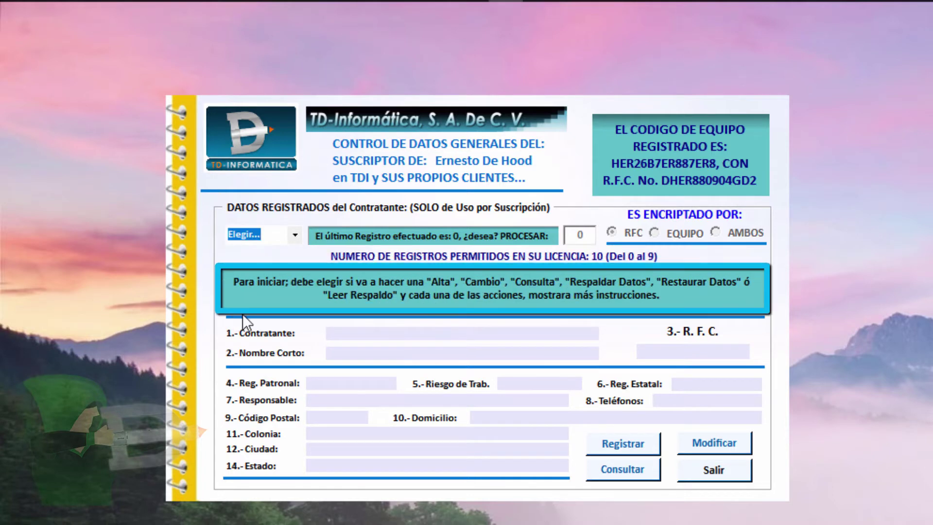
Switch the form to Consulta and load record 0 to show the contractor name and RFC
{"action": "left_click", "coordinate": [295, 235]}
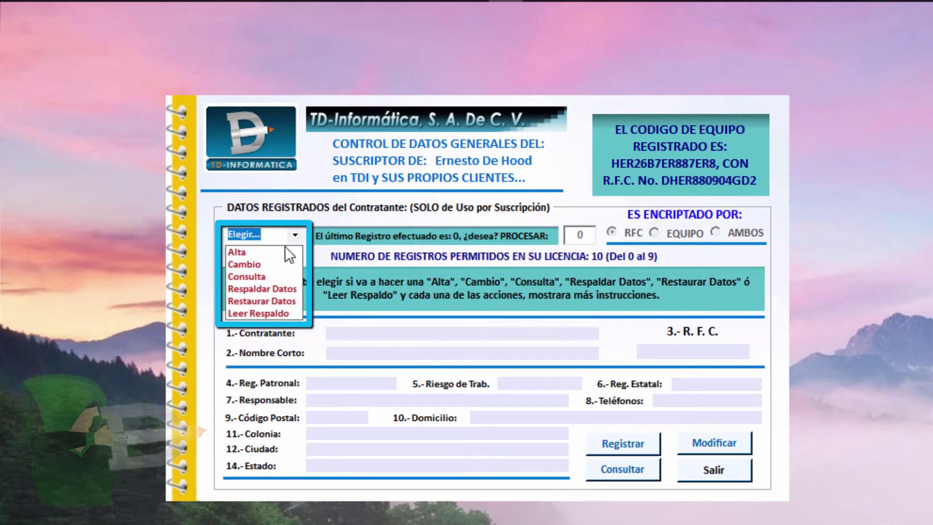
{"action": "left_click", "coordinate": [247, 279]}
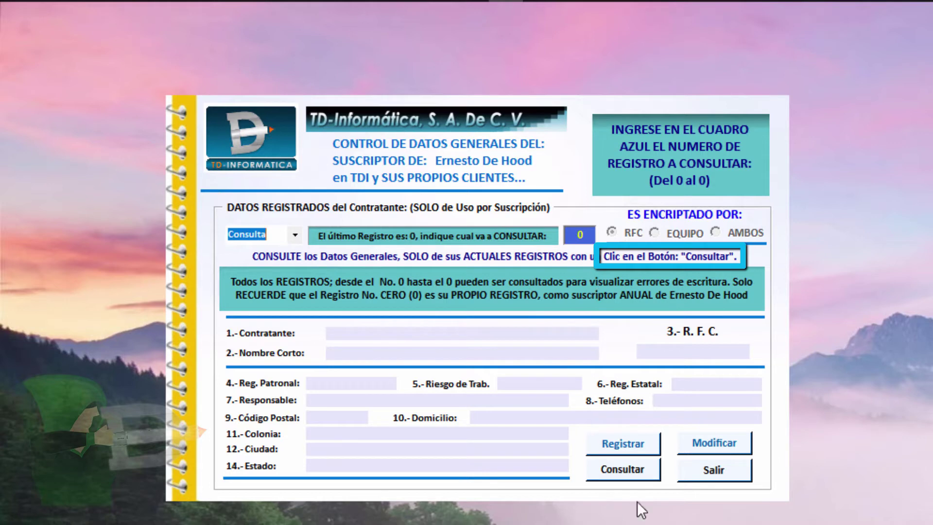
{"action": "left_click", "coordinate": [625, 470]}
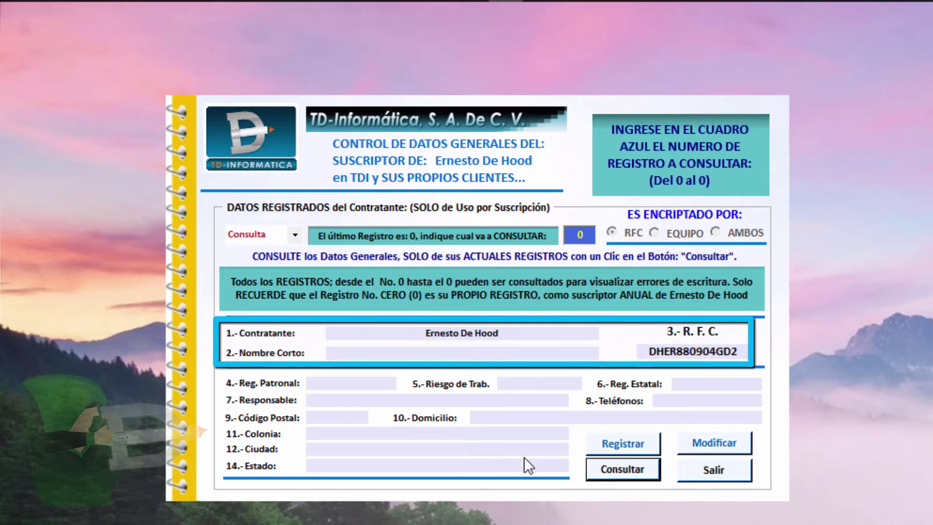
In Cambio mode, complete record 0's short name, employer registration, work risk 0.5000, phone and address, then save
{"action": "left_click", "coordinate": [295, 234]}
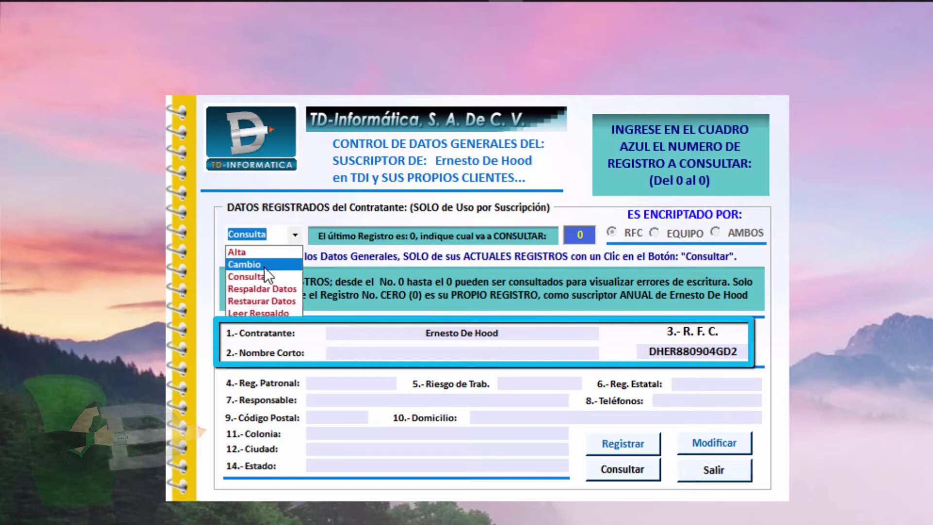
{"action": "left_click", "coordinate": [263, 265]}
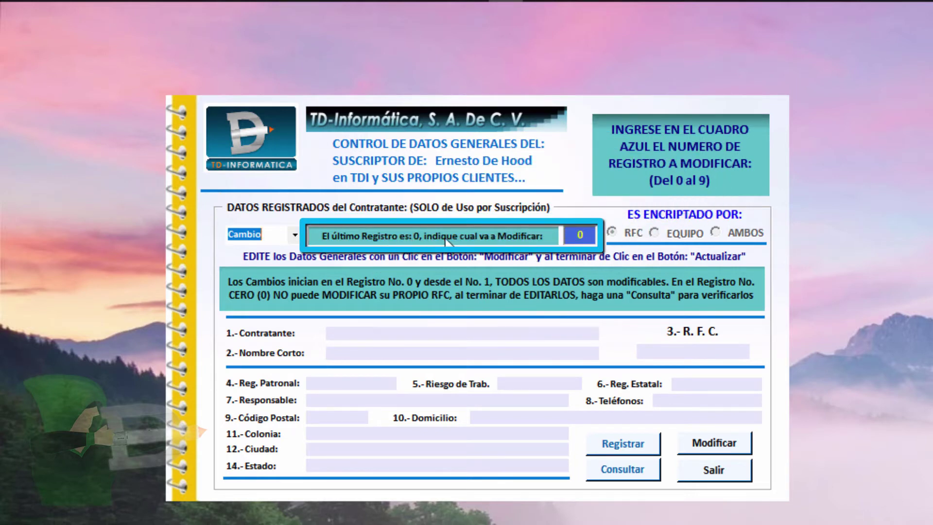
{"action": "left_click", "coordinate": [578, 235]}
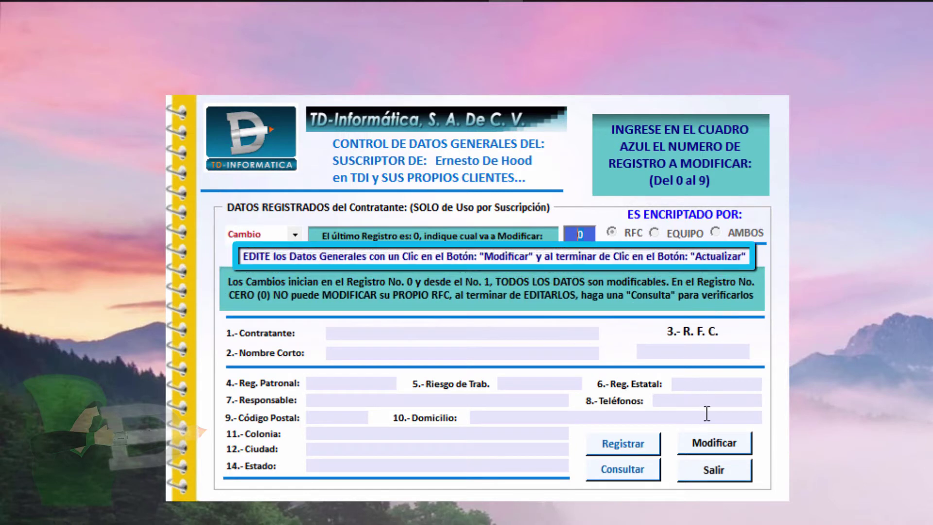
{"action": "left_click", "coordinate": [701, 445]}
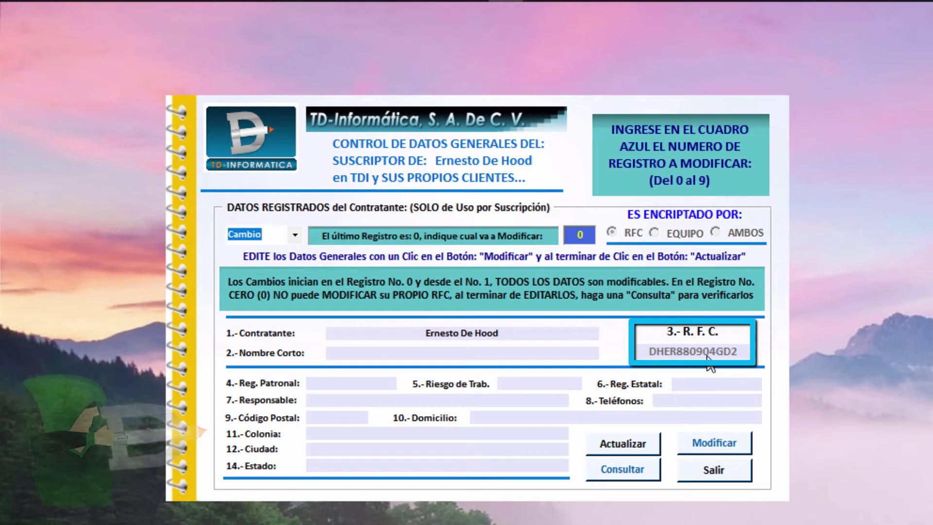
{"action": "left_click", "coordinate": [490, 350]}
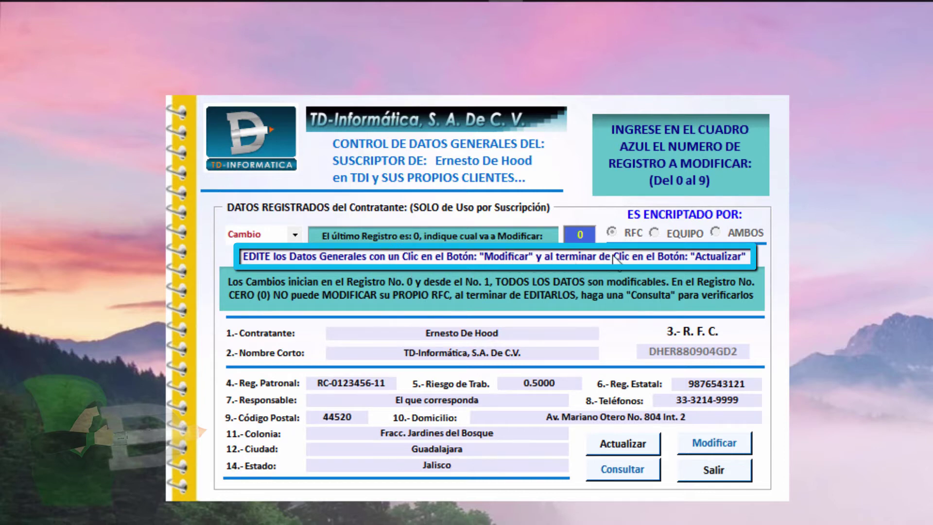
{"action": "left_click", "coordinate": [615, 446]}
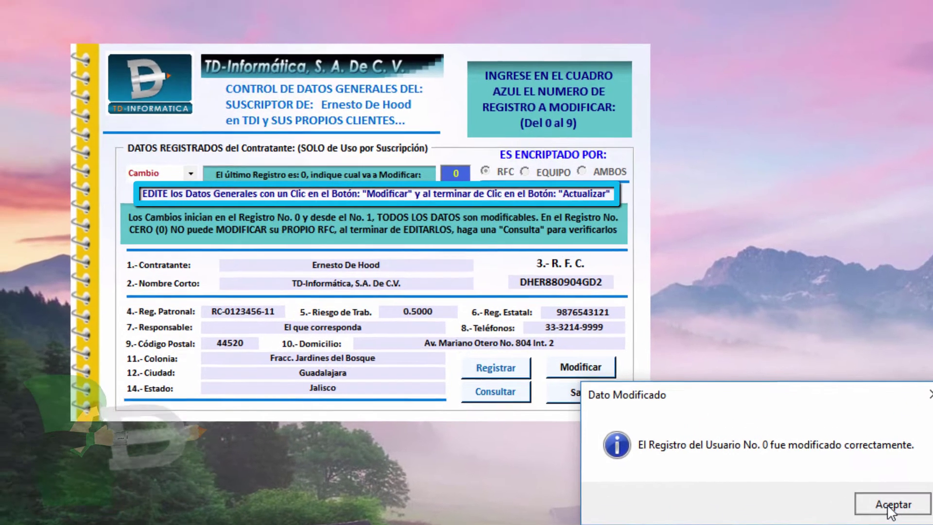
{"action": "left_click", "coordinate": [837, 473]}
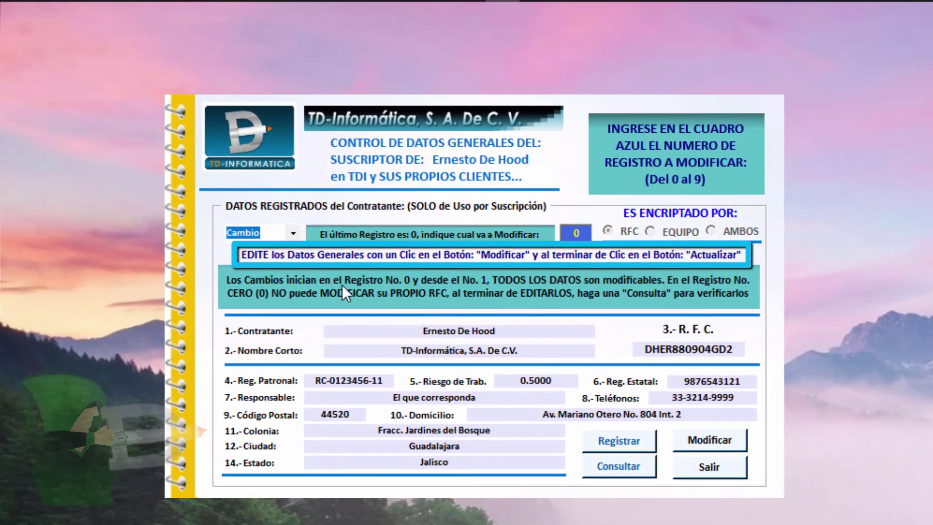
Look up record 0 in Consulta mode to verify the saved changes
{"action": "left_click", "coordinate": [297, 233]}
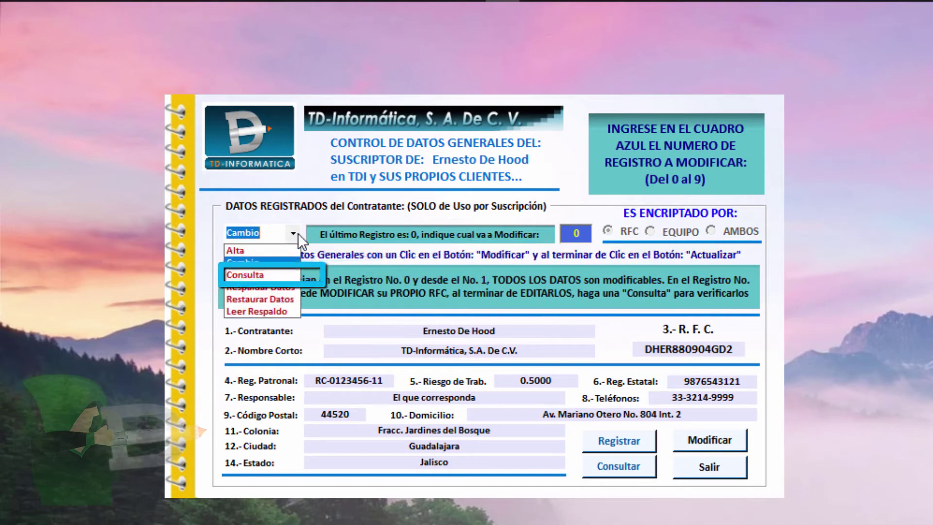
{"action": "left_click", "coordinate": [272, 274]}
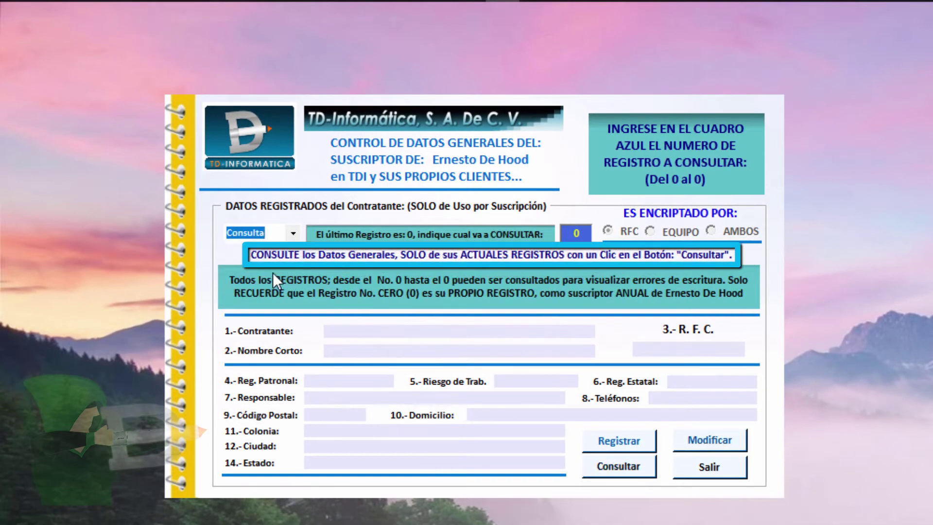
{"action": "left_click", "coordinate": [589, 234]}
{"action": "left_click", "coordinate": [613, 468]}
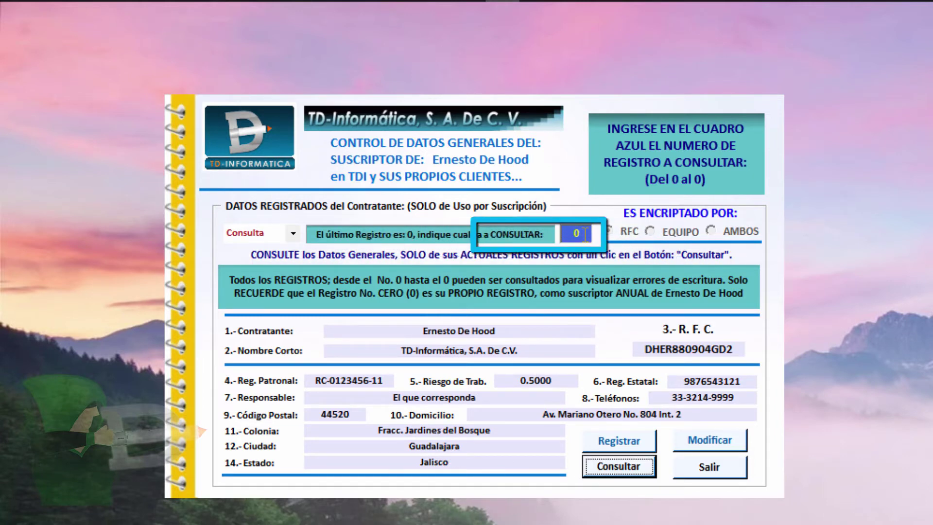
Confirm record 1 can't be consulted yet, dismiss the error, and switch the form to Alta
{"action": "left_click", "coordinate": [555, 234]}
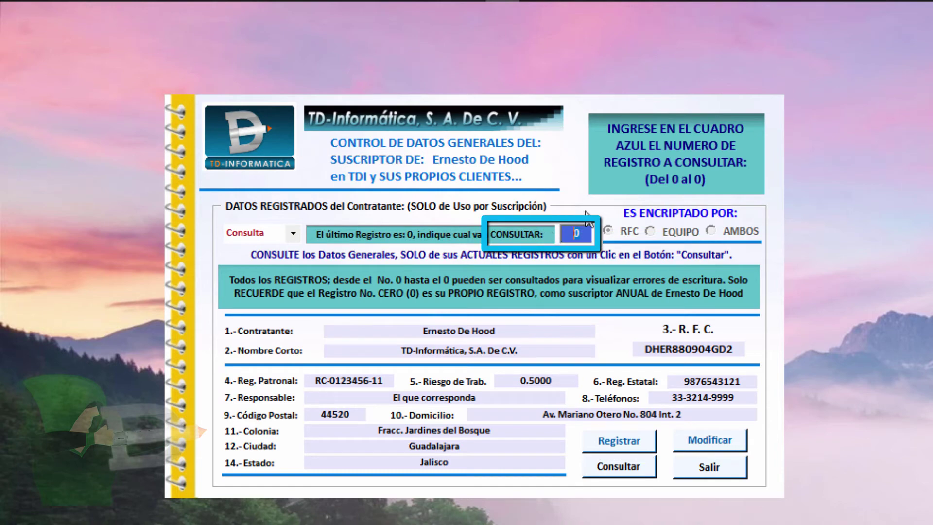
{"action": "type", "text": "1"}
{"action": "left_click", "coordinate": [617, 465]}
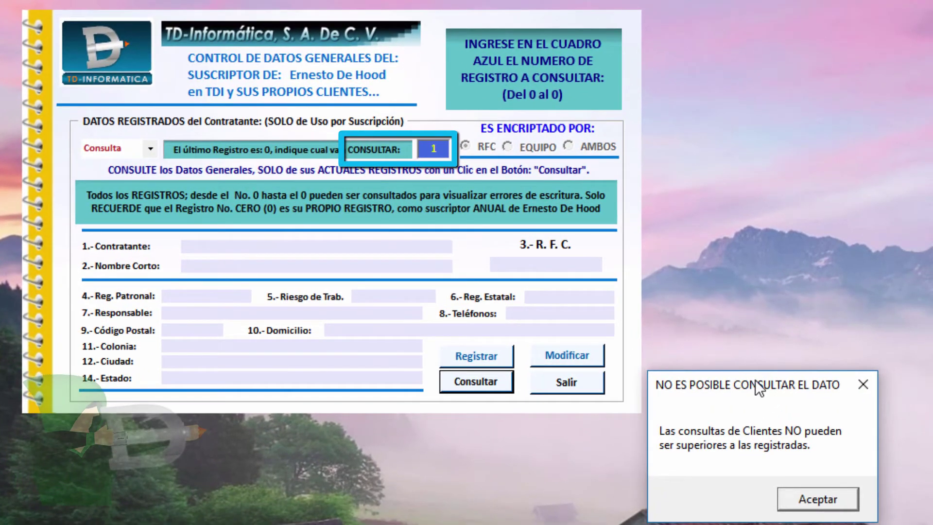
{"action": "left_click_drag", "start_coordinate": [755, 380], "coordinate": [306, 194]}
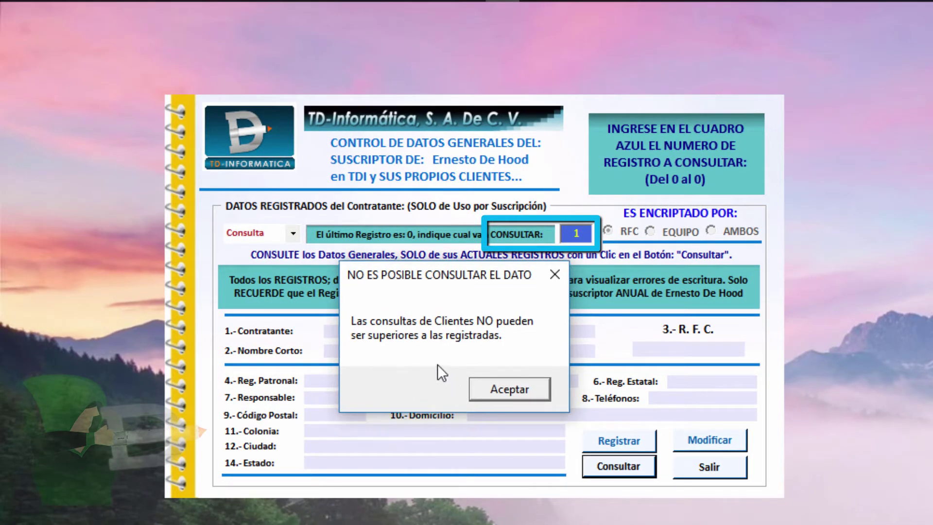
{"action": "left_click", "coordinate": [508, 391]}
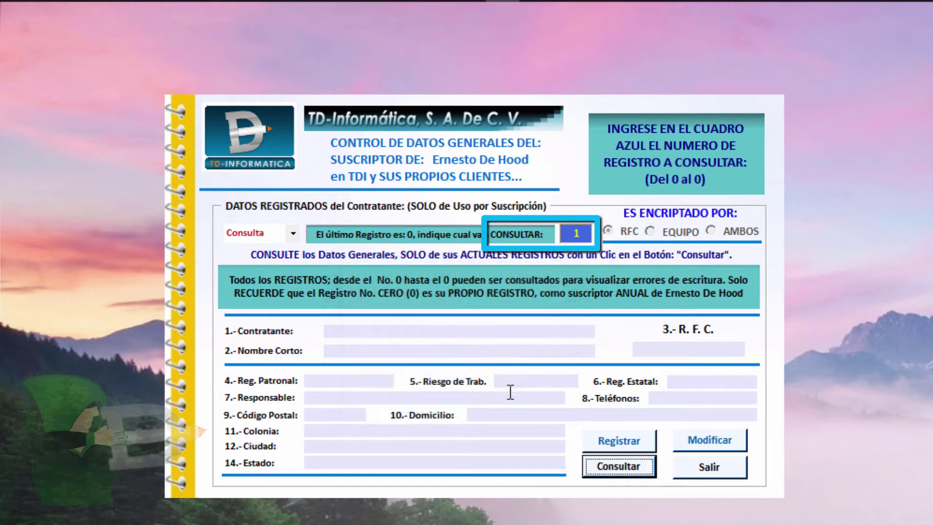
{"action": "left_click", "coordinate": [292, 234]}
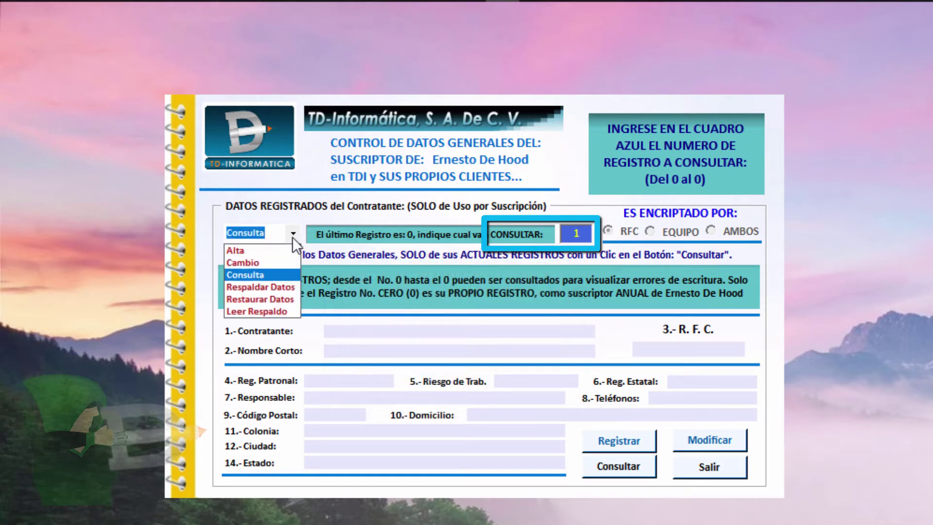
{"action": "left_click", "coordinate": [261, 253]}
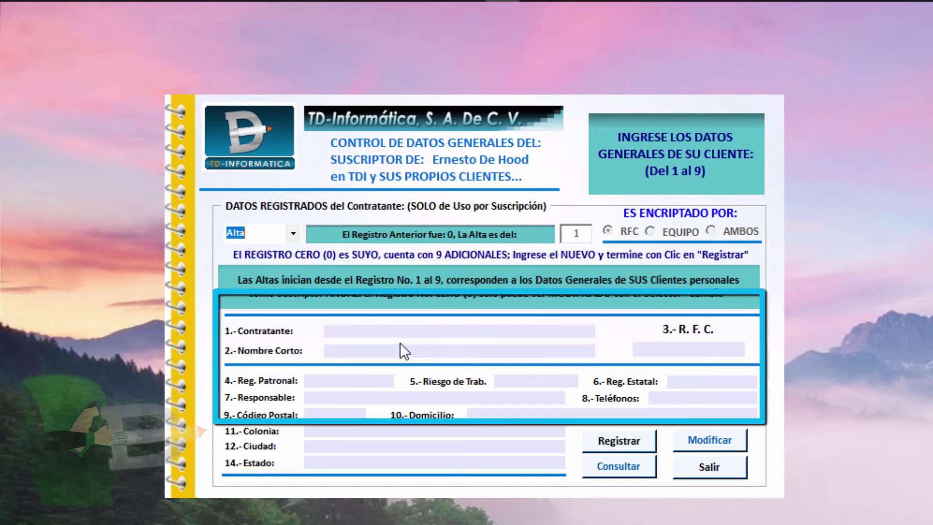
{"action": "left_click", "coordinate": [421, 333]}
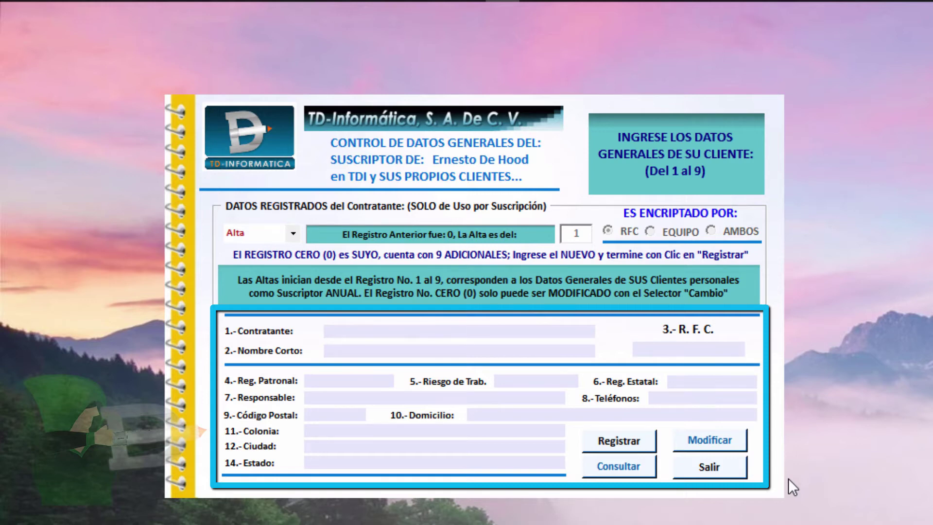
{"action": "type", "text": "Mi Clienyte No. 1"}
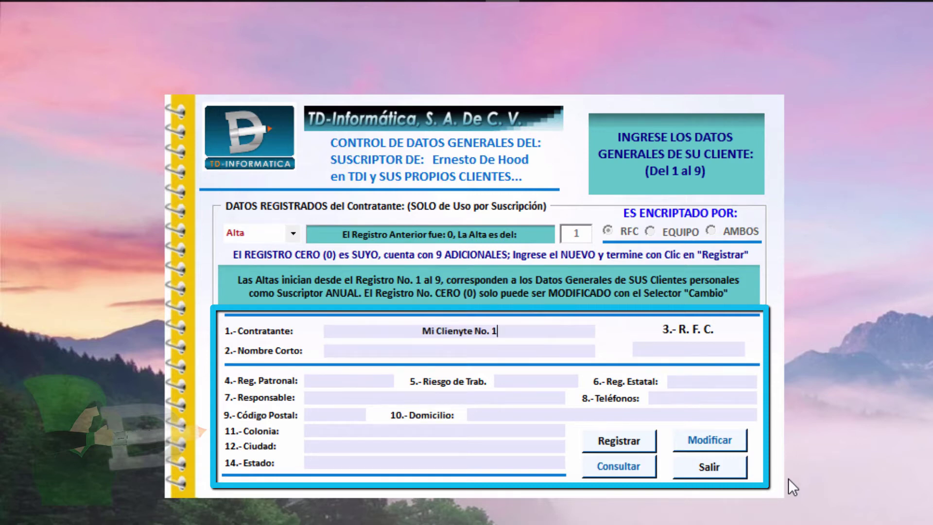
{"action": "key", "text": "Tab"}
{"action": "type", "text": "Cliente 1"}
{"action": "key", "text": "Tab"}
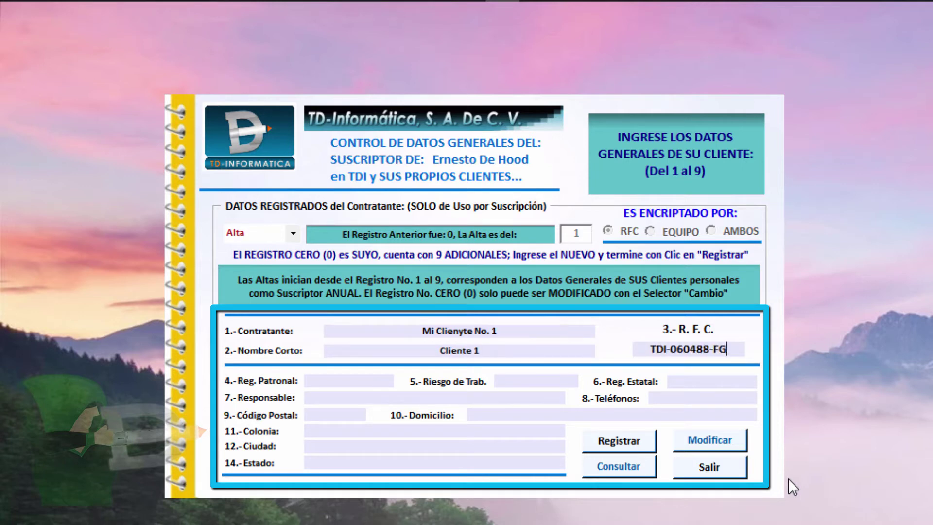
{"action": "key", "text": "Tab"}
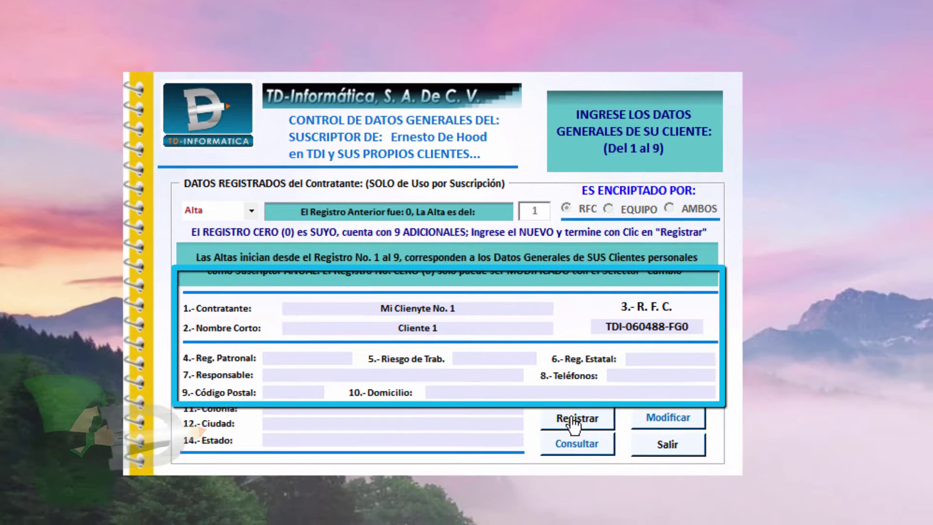
Register the new client as record 1 and dismiss the confirmation
{"action": "left_click", "coordinate": [619, 442]}
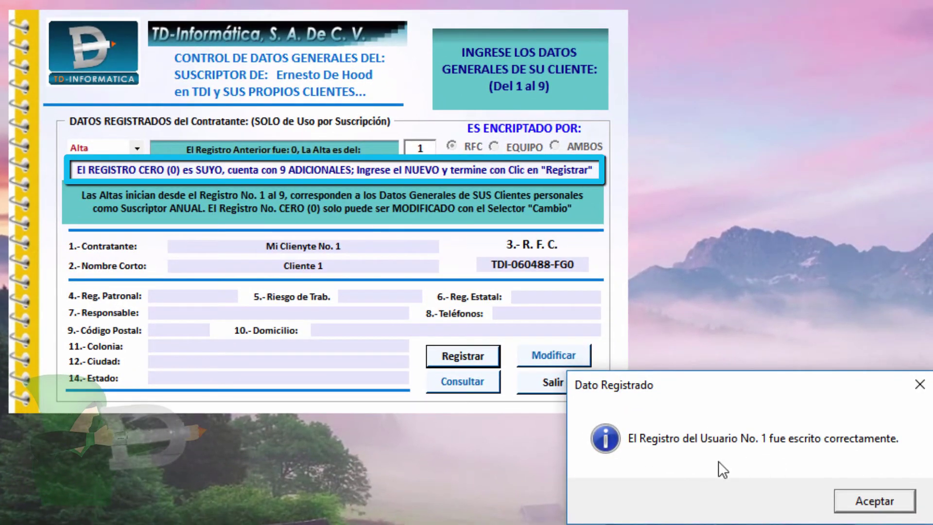
{"action": "left_click", "coordinate": [864, 506]}
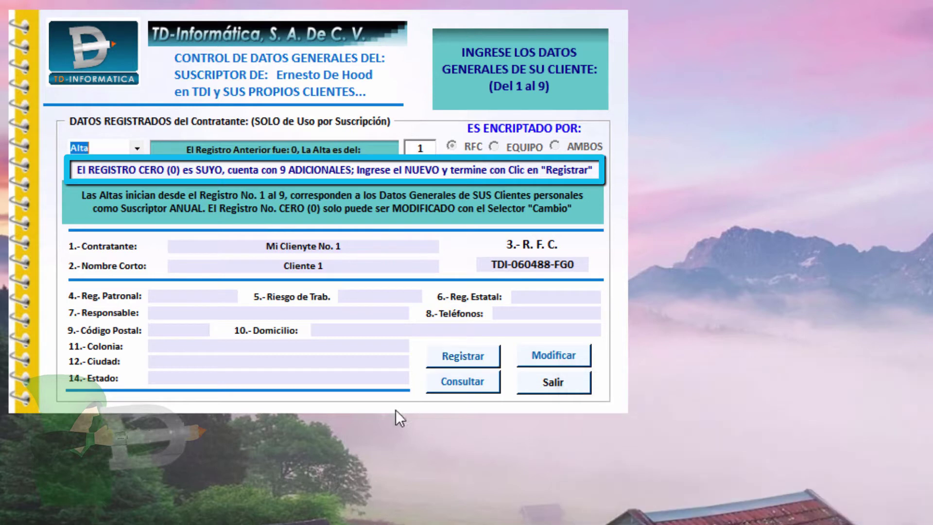
{"action": "left_click", "coordinate": [134, 148]}
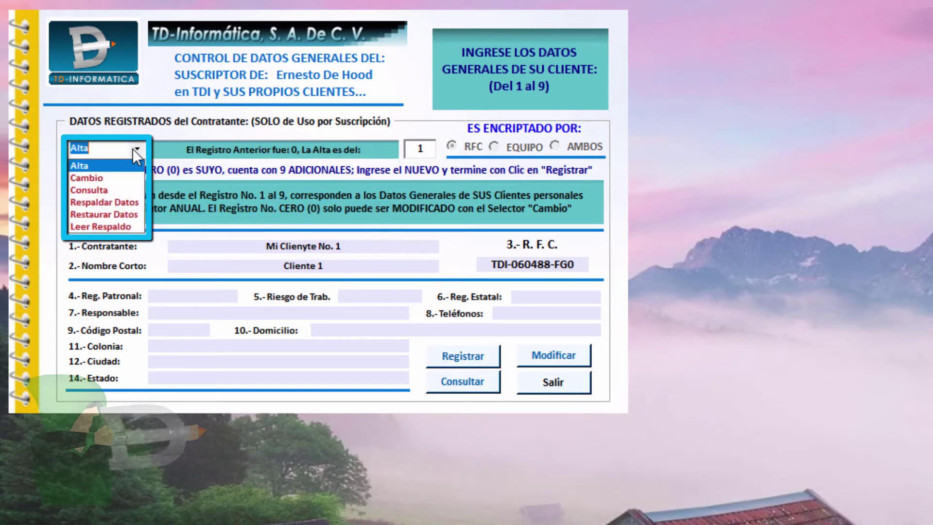
{"action": "left_click", "coordinate": [92, 190]}
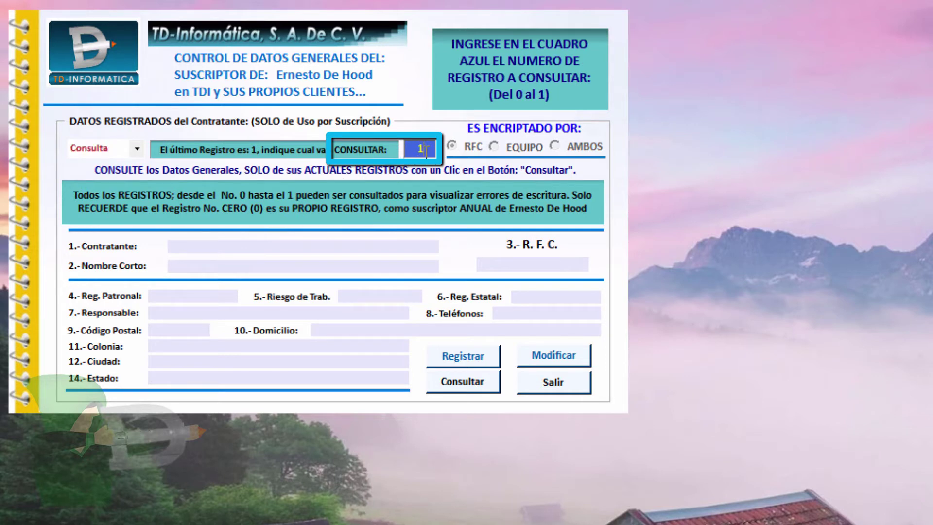
{"action": "left_click", "coordinate": [467, 384]}
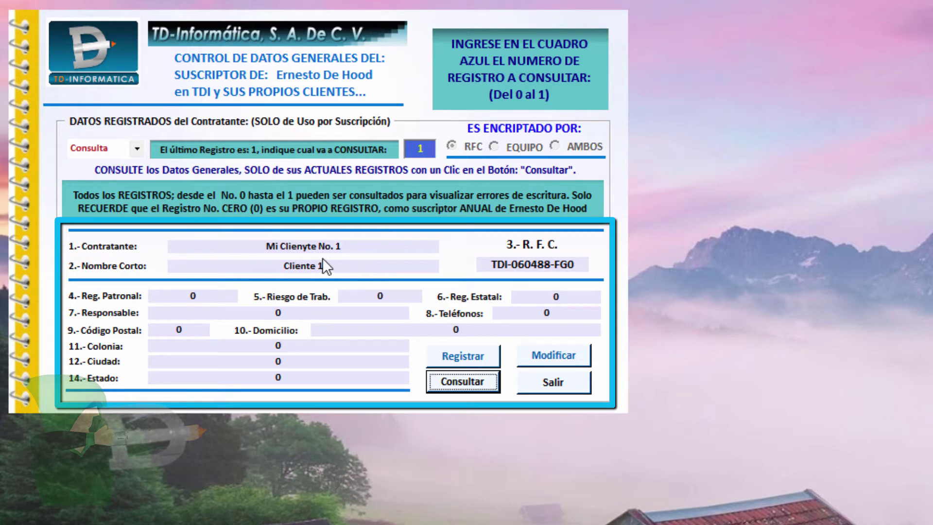
{"action": "left_click", "coordinate": [361, 248]}
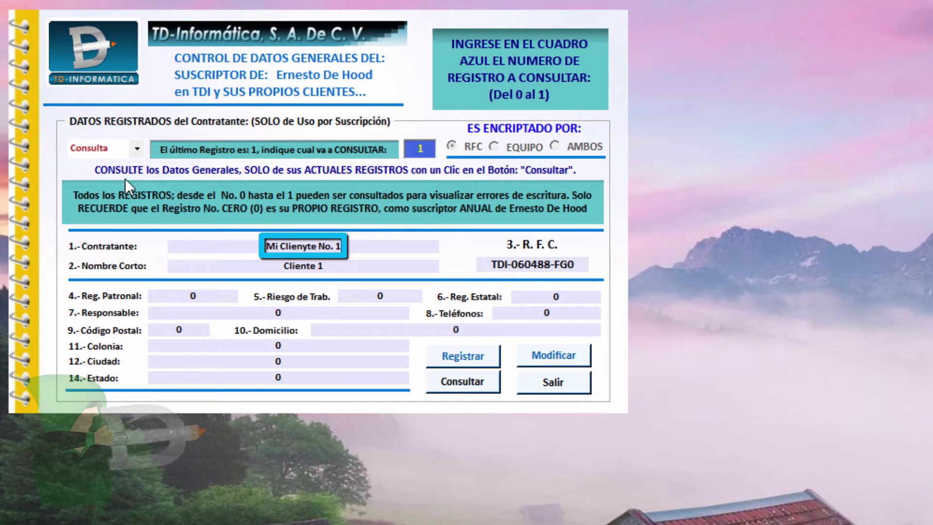
{"action": "left_click", "coordinate": [136, 150]}
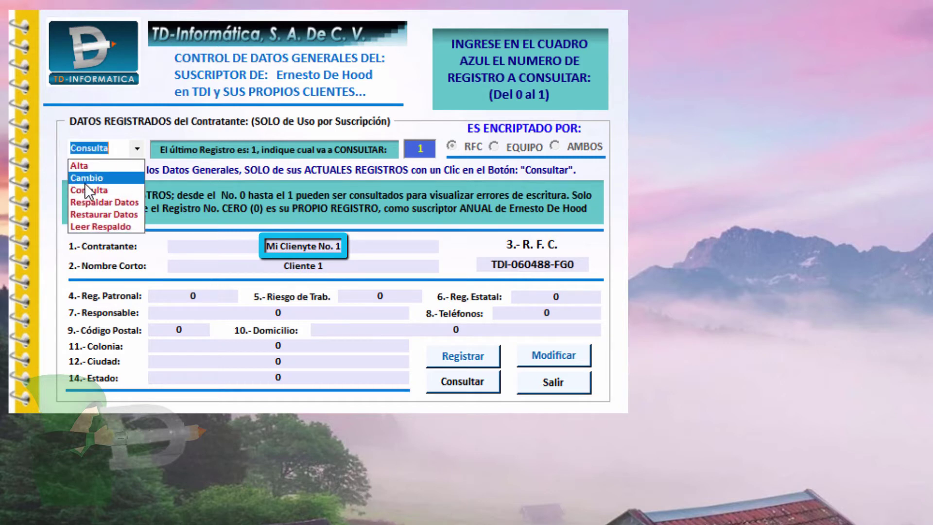
In Cambio mode, change record 1's contractor from 'Mi Clienyte No. 1' to 'Mi Cliente No. 1' and save
{"action": "left_click", "coordinate": [91, 179]}
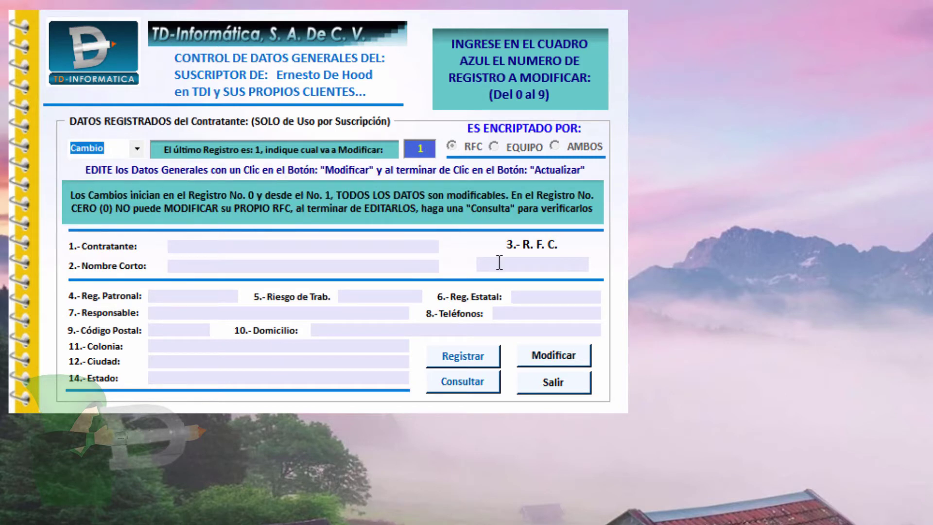
{"action": "left_click", "coordinate": [549, 358]}
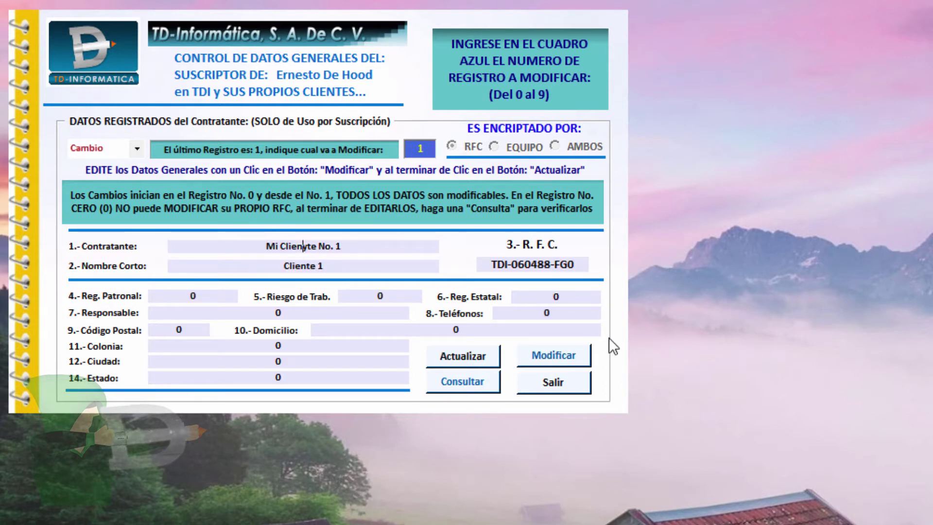
{"action": "key", "text": "Delete"}
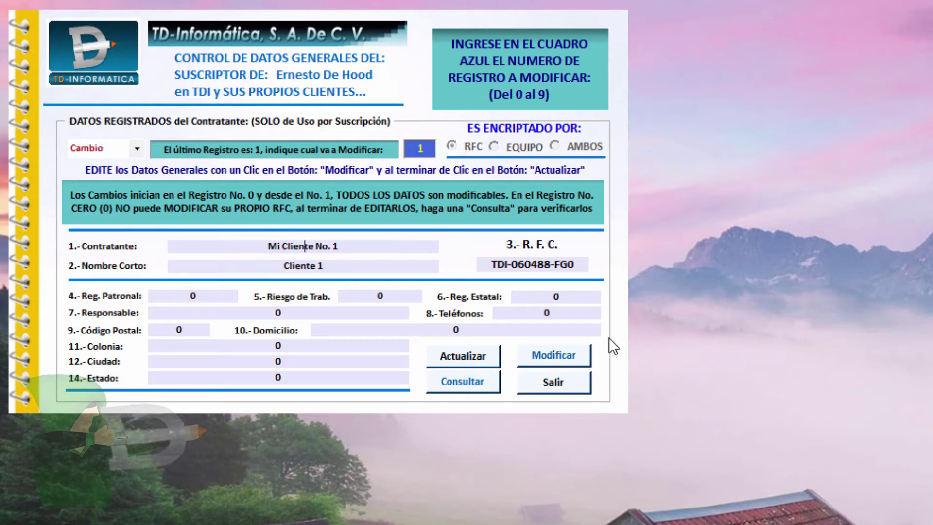
{"action": "key", "text": "End"}
{"action": "left_click", "coordinate": [469, 360]}
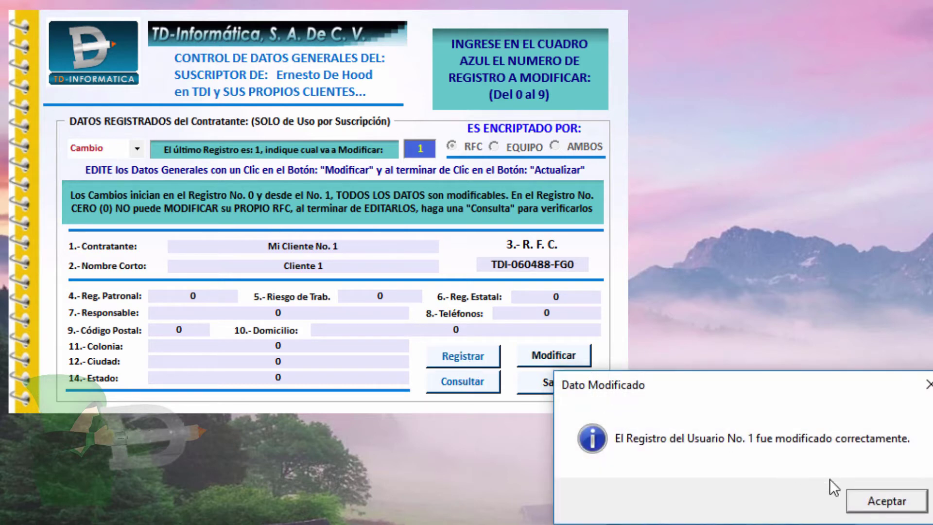
{"action": "left_click", "coordinate": [886, 501]}
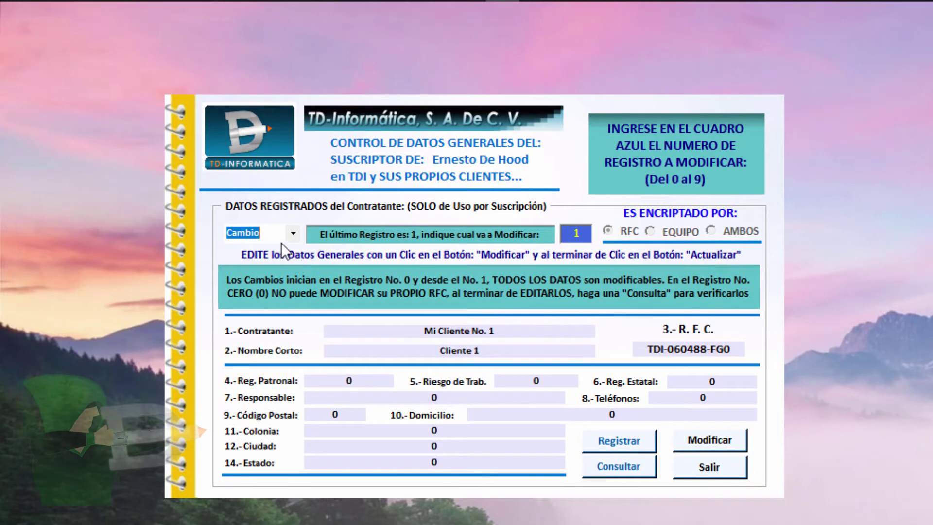
Consult record 1 to confirm its contractor now reads 'Mi Cliente No. 1'
{"action": "left_click", "coordinate": [293, 233]}
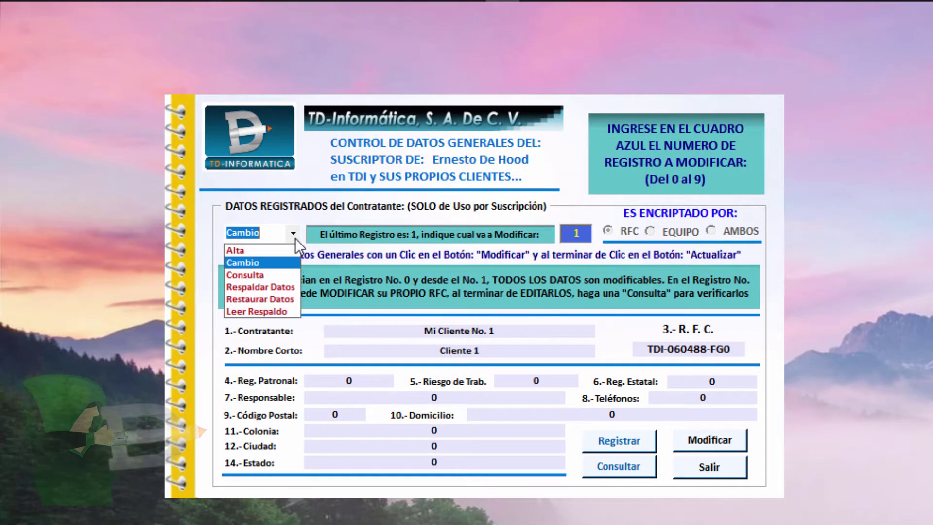
{"action": "left_click", "coordinate": [270, 274]}
{"action": "left_click", "coordinate": [599, 473]}
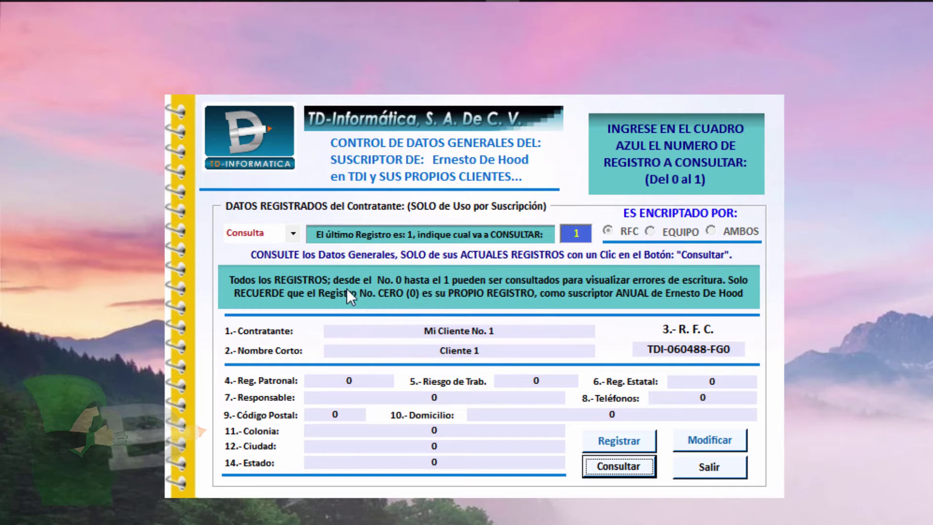
{"action": "left_click", "coordinate": [294, 234]}
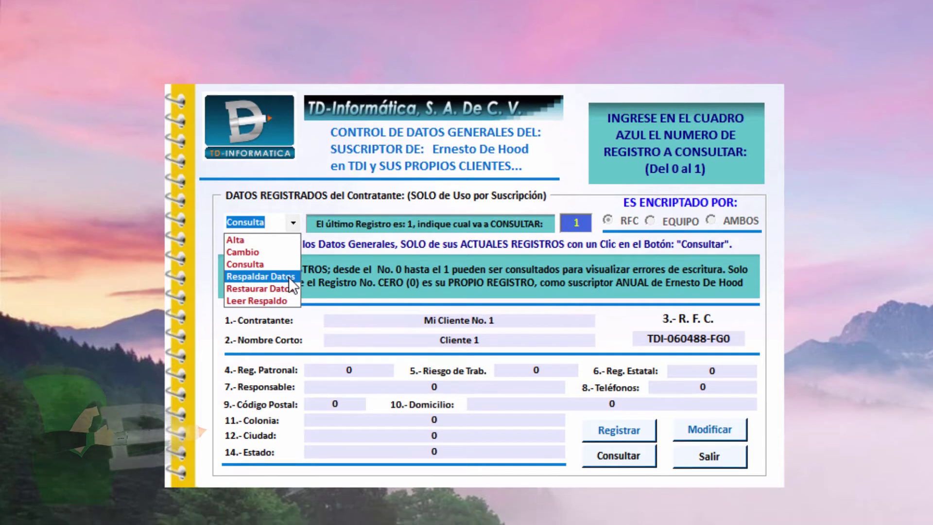
Create an encrypted backup of all general-data records via Respaldar Datos and dismiss the confirmation
{"action": "left_click", "coordinate": [290, 288]}
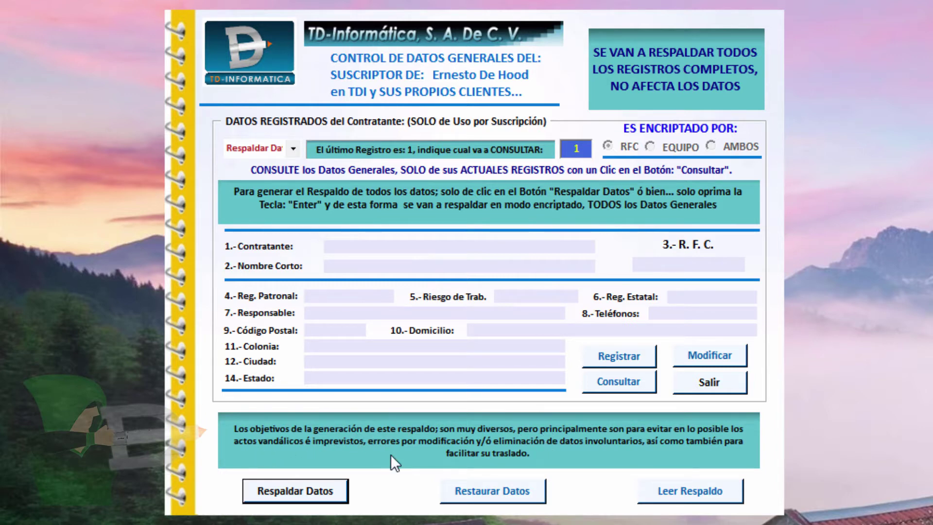
{"action": "left_click", "coordinate": [298, 492]}
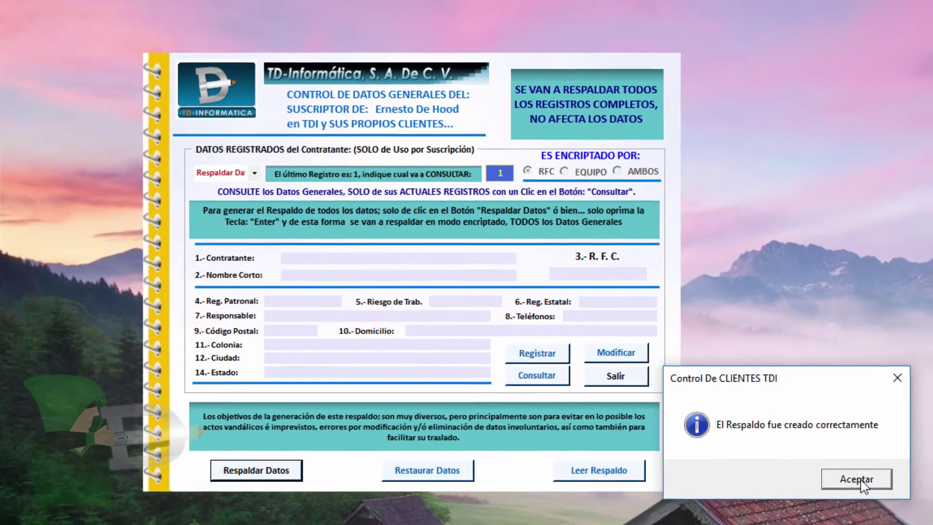
{"action": "left_click", "coordinate": [856, 479]}
{"action": "left_click", "coordinate": [254, 173]}
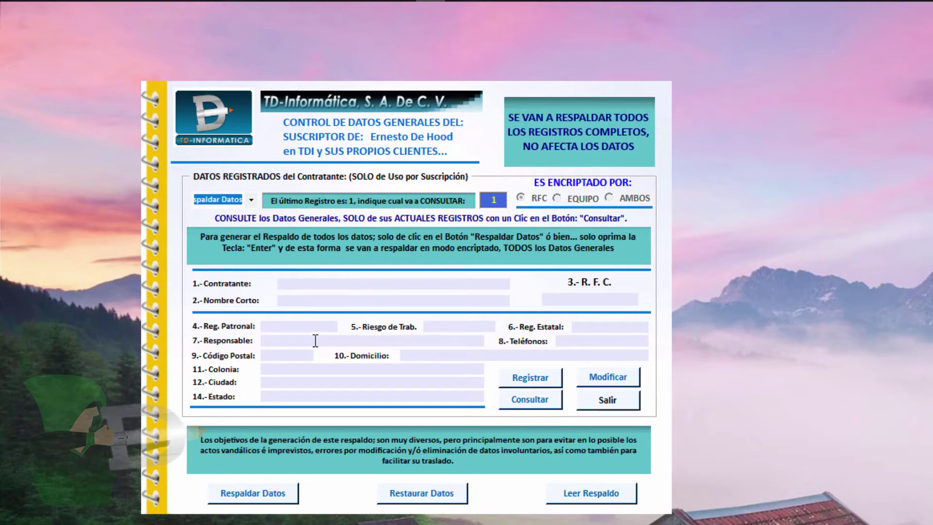
Run 'regedit' from the Win+R Run dialog to open the Registry Editor
{"action": "key", "text": "super+r"}
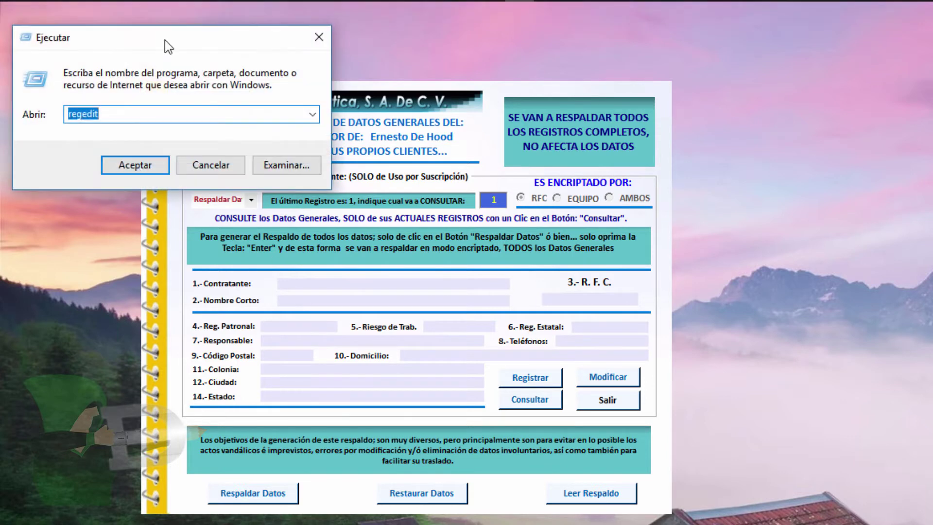
{"action": "left_click_drag", "start_coordinate": [167, 46], "coordinate": [197, 75]}
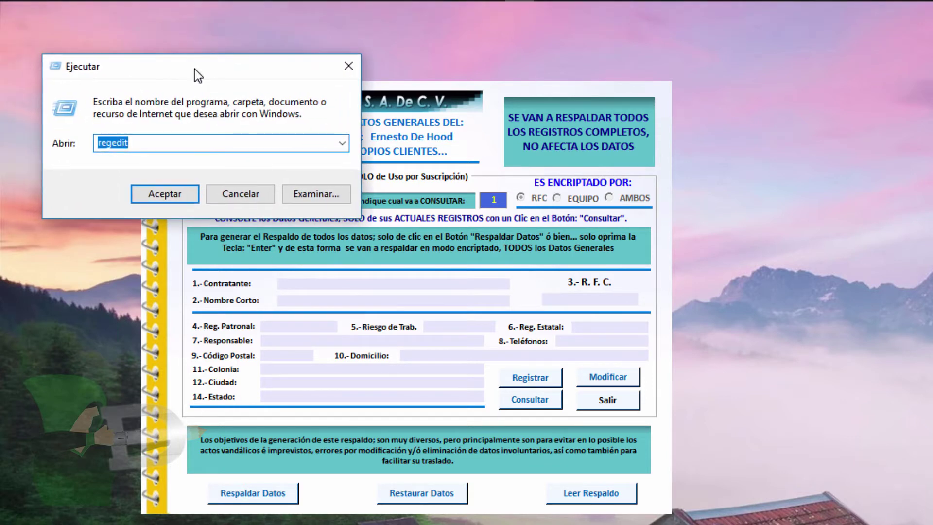
{"action": "mouse_move", "coordinate": [44, 4]}
{"action": "left_click", "coordinate": [174, 142]}
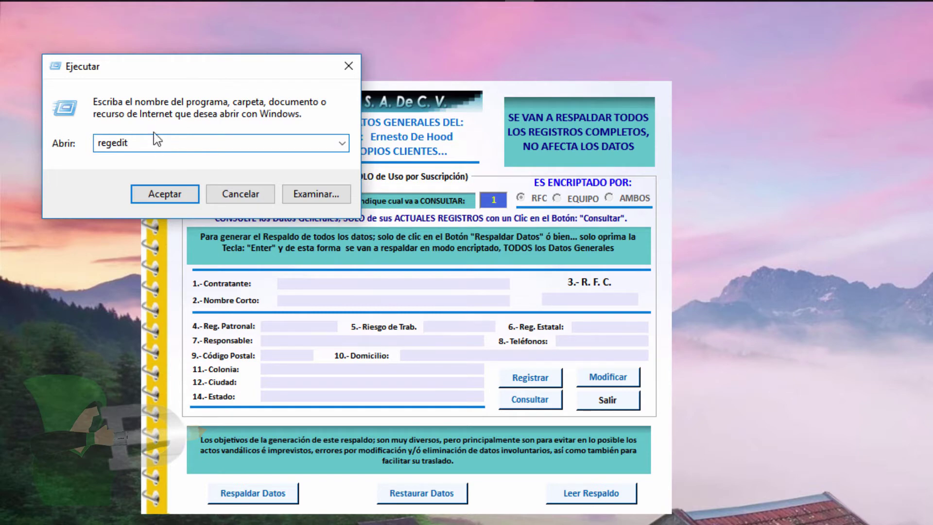
{"action": "left_click", "coordinate": [176, 197]}
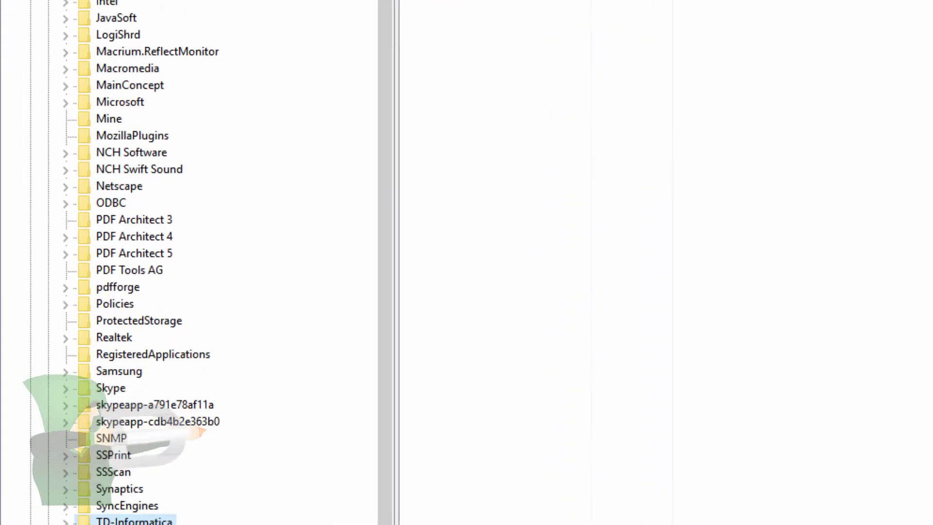
Expand TD-Informatica and its subkey, then view record 0's encrypted ElCodPost, ElDomicilio, NombreCortoCont values
{"action": "left_click", "coordinate": [68, 500]}
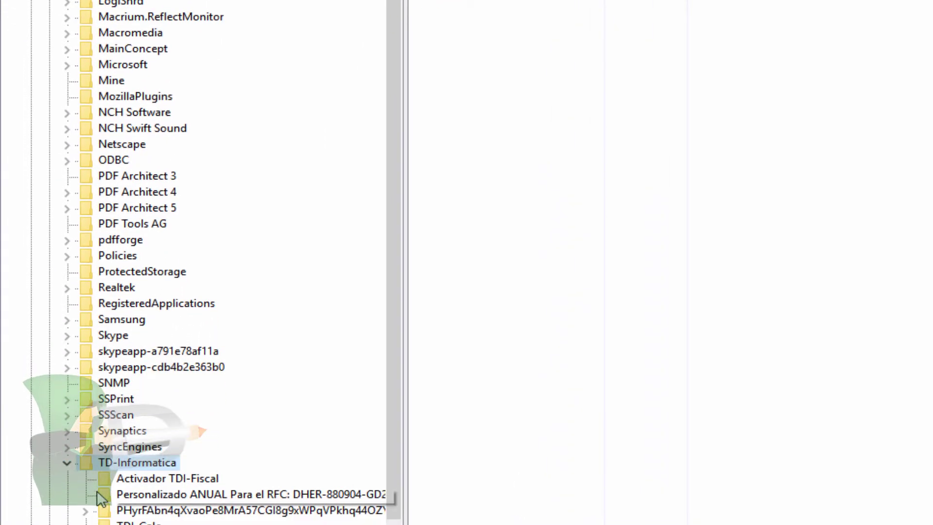
{"action": "left_click", "coordinate": [87, 512]}
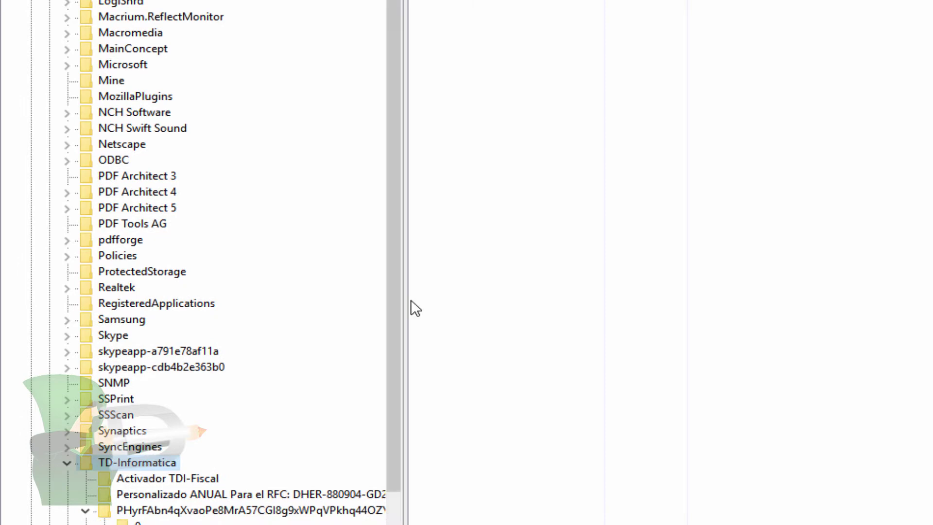
{"action": "left_click_drag", "start_coordinate": [408, 307], "coordinate": [420, 500]}
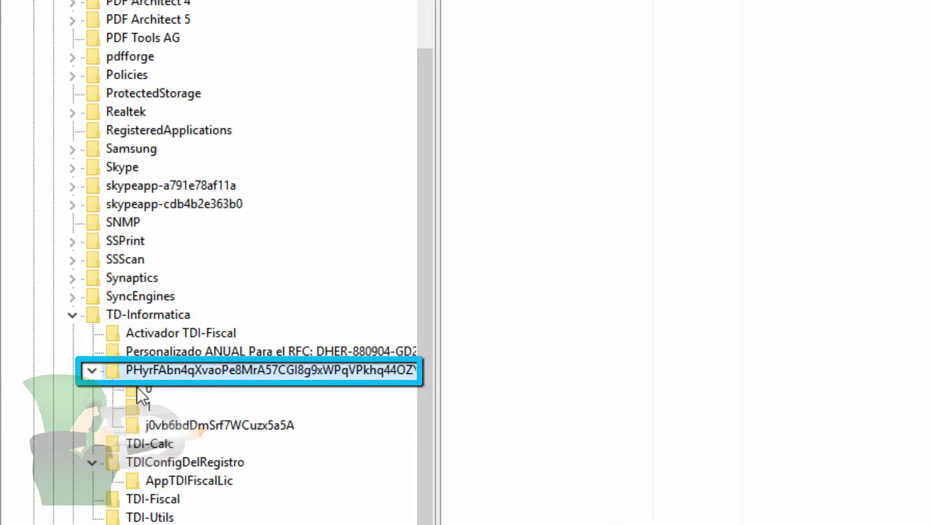
{"action": "left_click", "coordinate": [136, 388]}
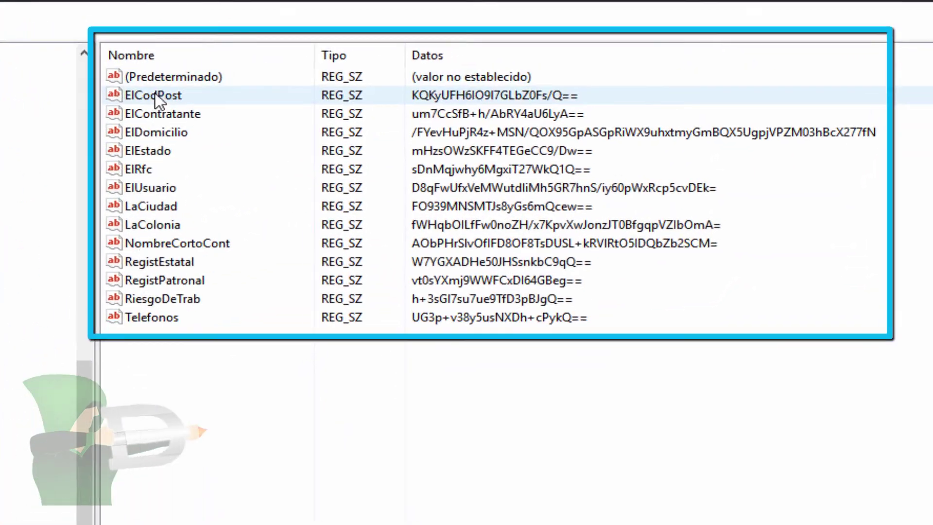
{"action": "left_click", "coordinate": [155, 93]}
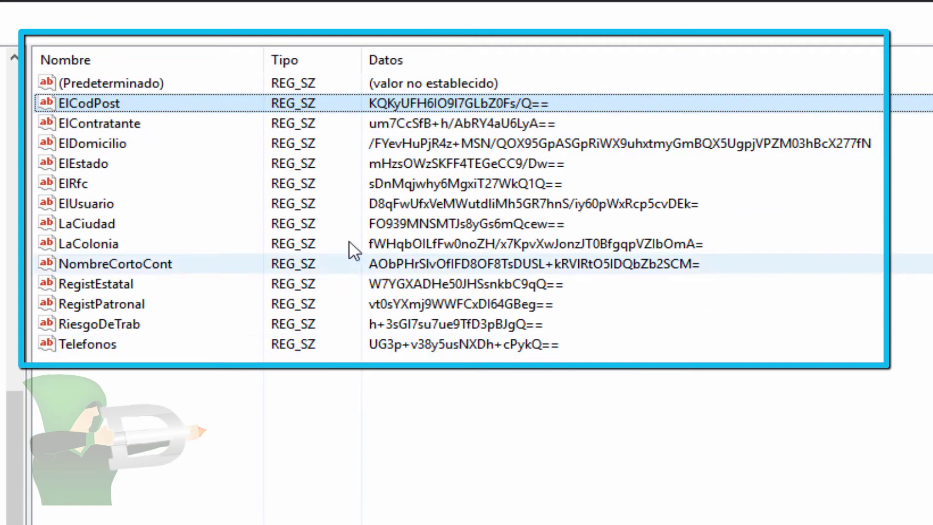
{"action": "left_click", "coordinate": [314, 125]}
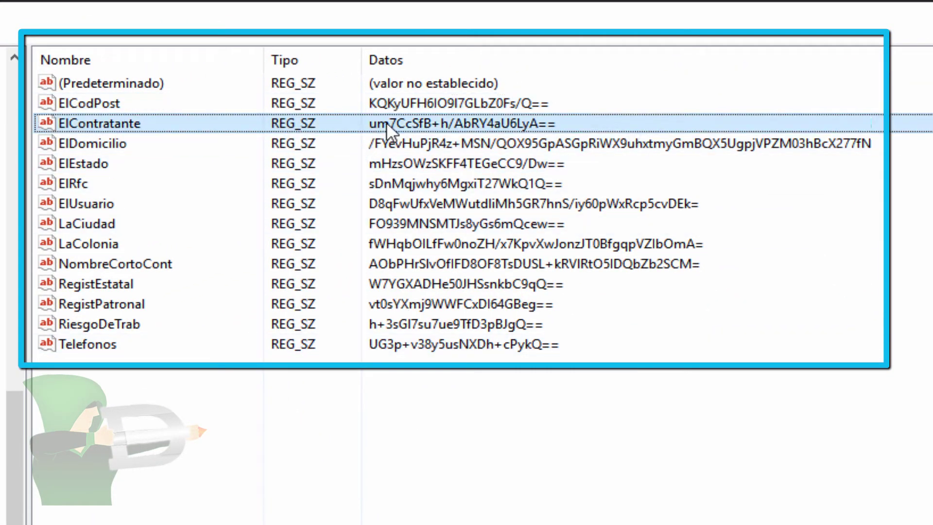
{"action": "left_click", "coordinate": [316, 143]}
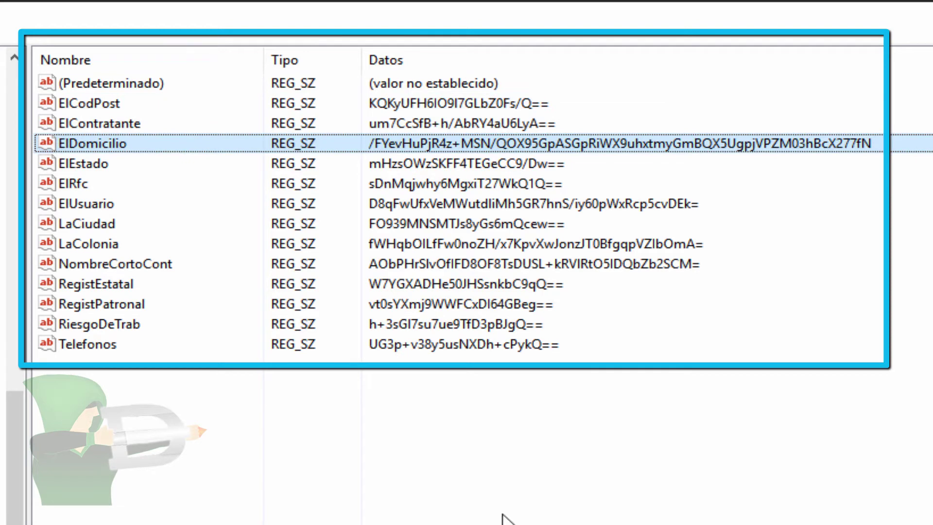
{"action": "left_click", "coordinate": [425, 265]}
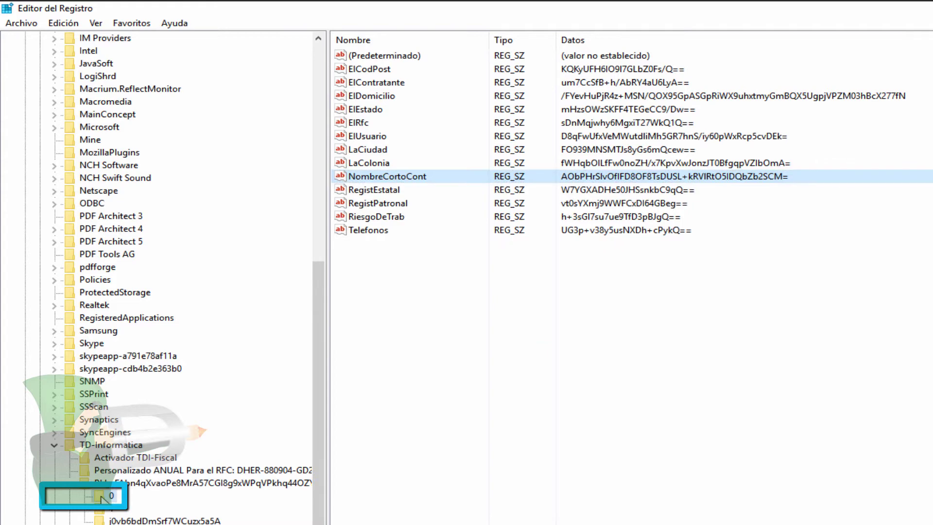
View record 1's encrypted ElCodPost and ElDomicilio values and compare them with record 0's
{"action": "left_click", "coordinate": [103, 507]}
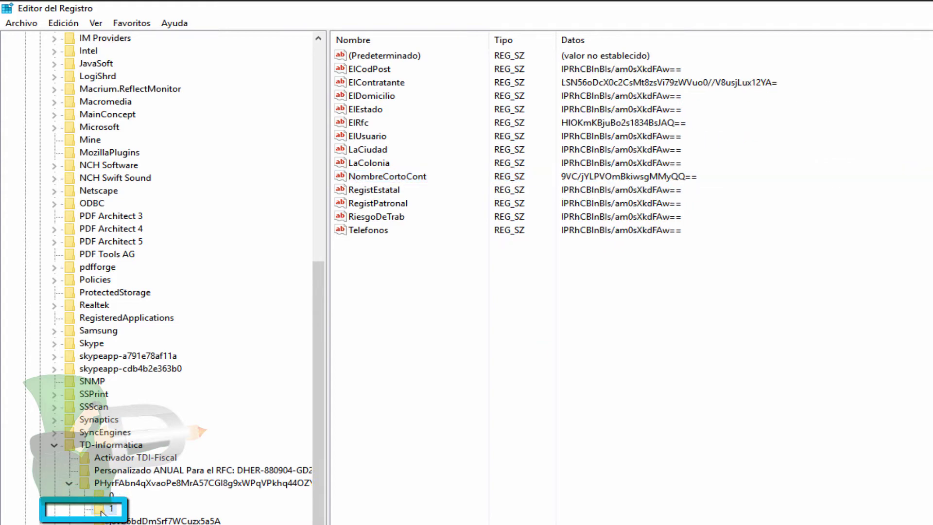
{"action": "left_click", "coordinate": [351, 69]}
{"action": "left_click", "coordinate": [350, 97]}
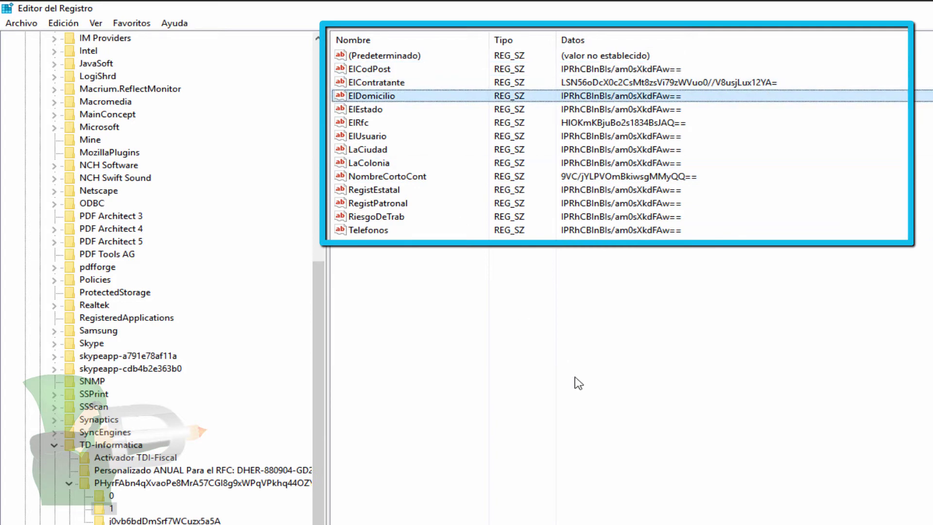
{"action": "left_click", "coordinate": [102, 496]}
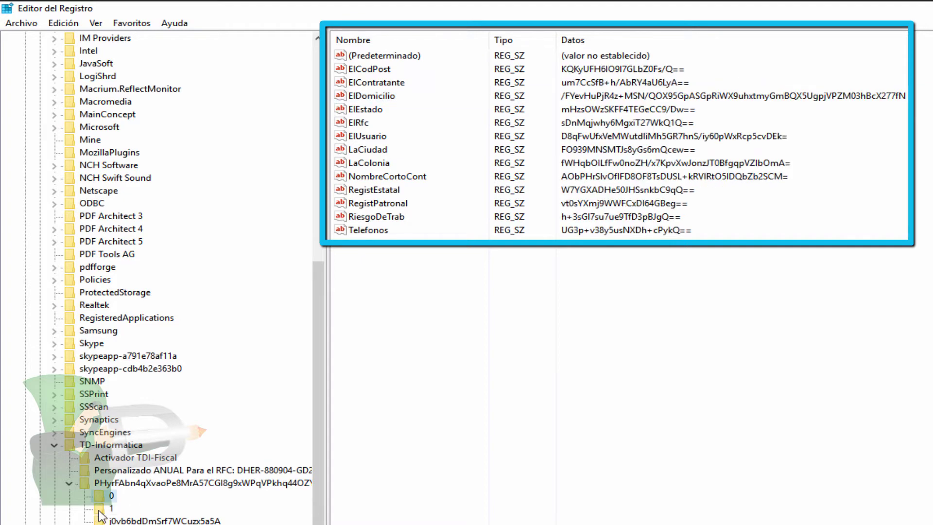
{"action": "left_click", "coordinate": [108, 508]}
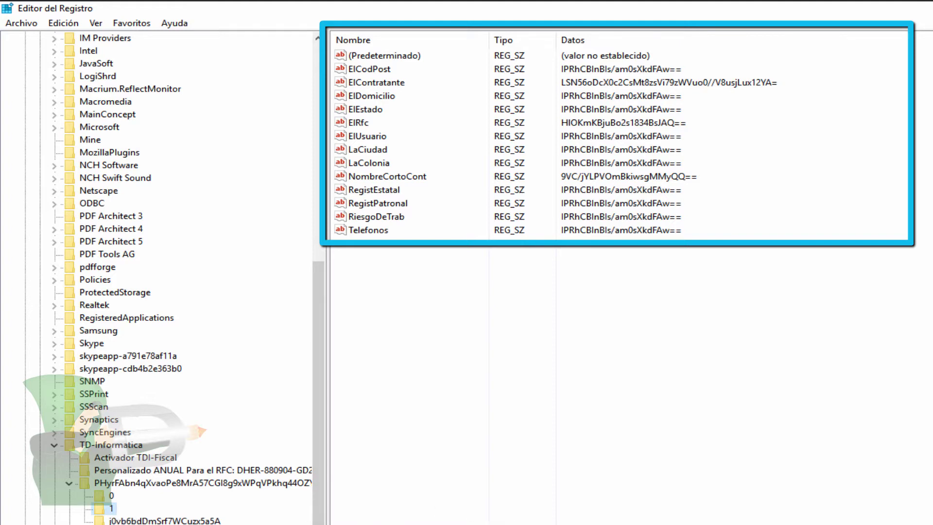
Delete record subkeys 1 and 0 under TD-Informatica, then close Registry Editor
{"action": "key", "text": "Delete"}
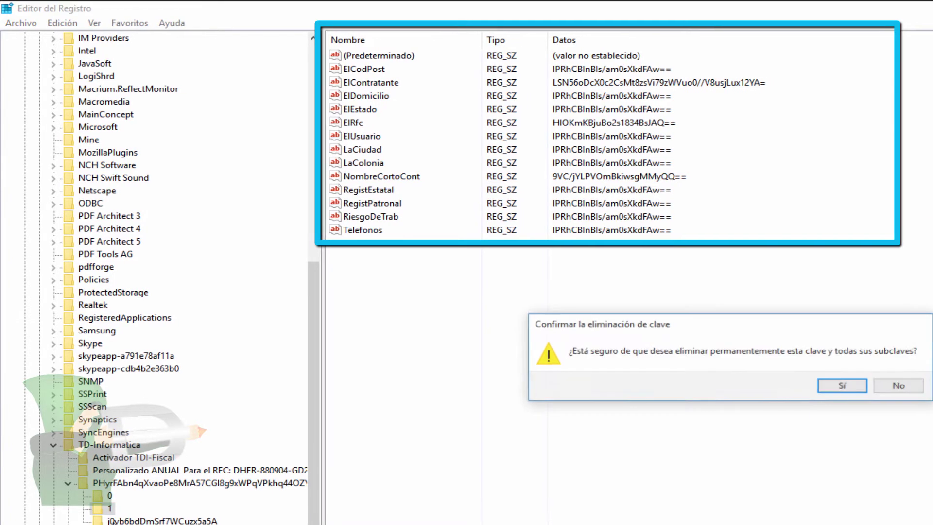
{"action": "left_click", "coordinate": [828, 386]}
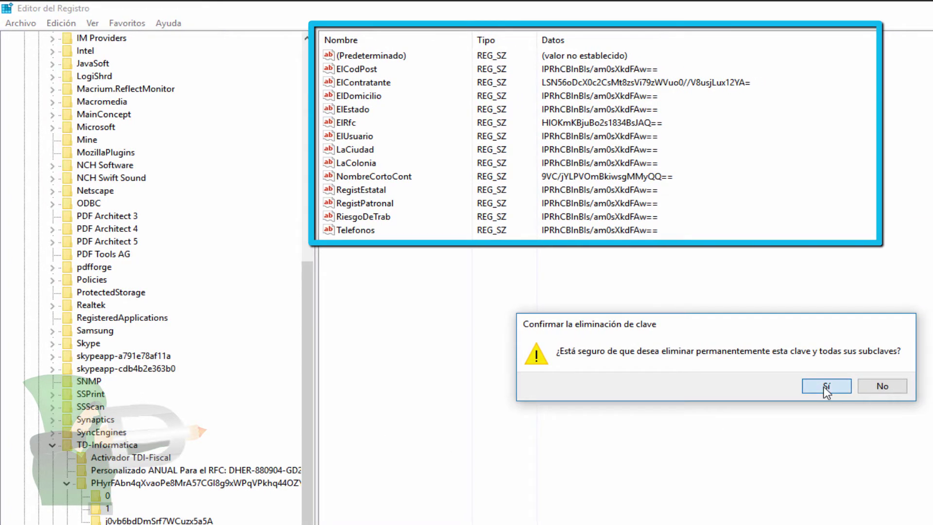
{"action": "left_click", "coordinate": [102, 509]}
{"action": "key", "text": "Delete"}
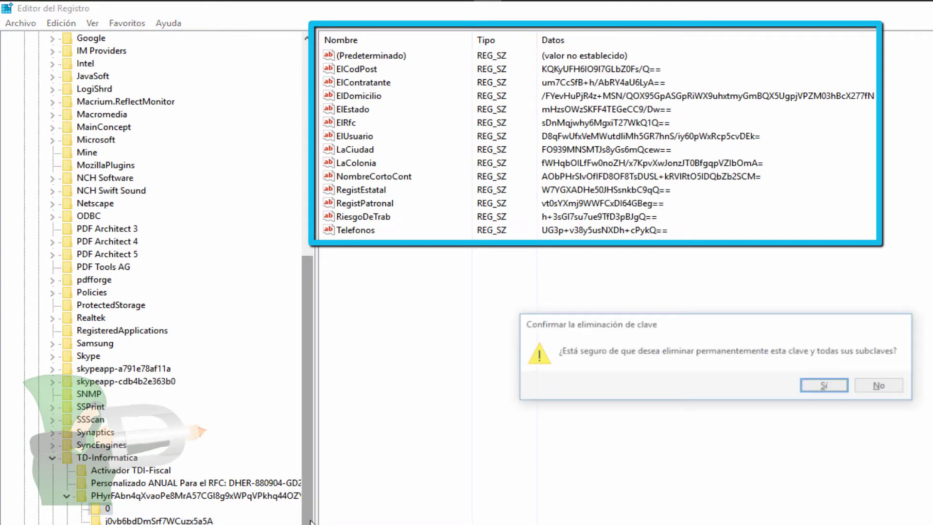
{"action": "left_click", "coordinate": [811, 387]}
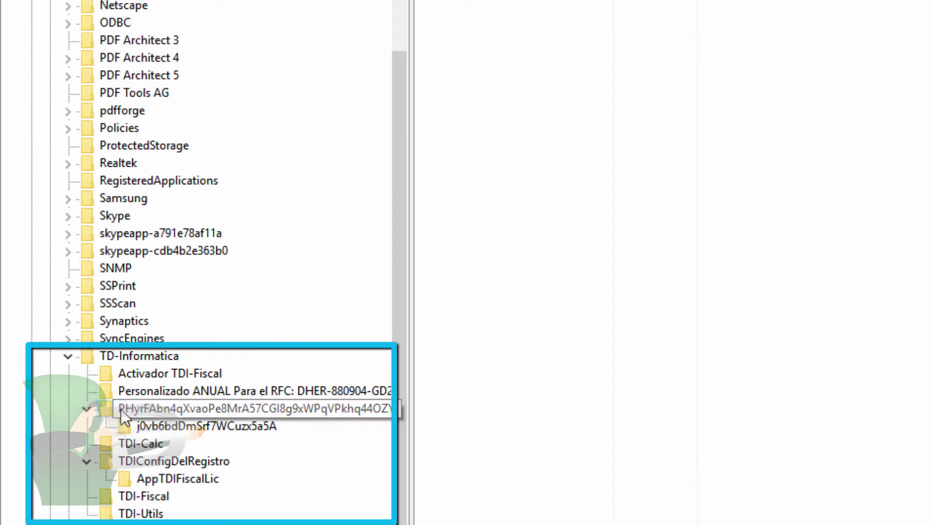
{"action": "left_click", "coordinate": [68, 361]}
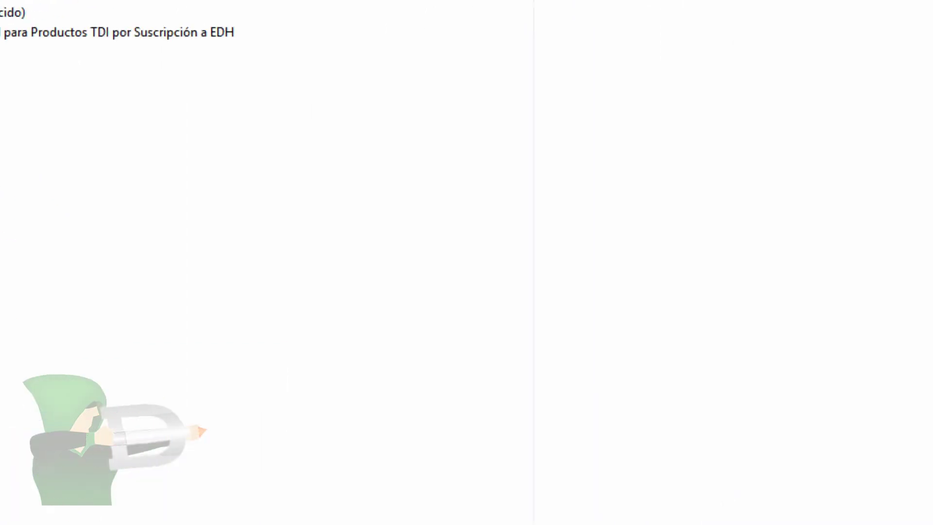
{"action": "left_click", "coordinate": [904, 8]}
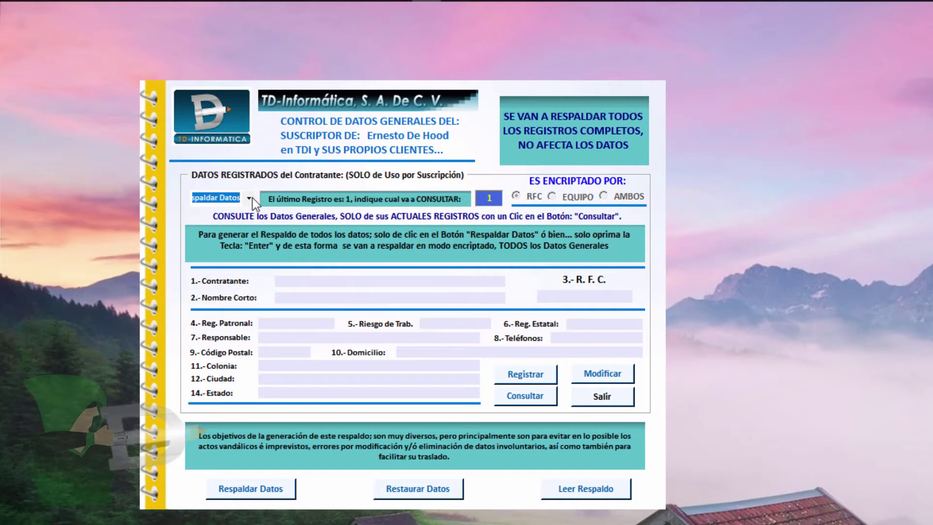
Restore all client records from the encrypted backup via Restaurar Datos, then bring up the Run box
{"action": "left_click", "coordinate": [250, 198]}
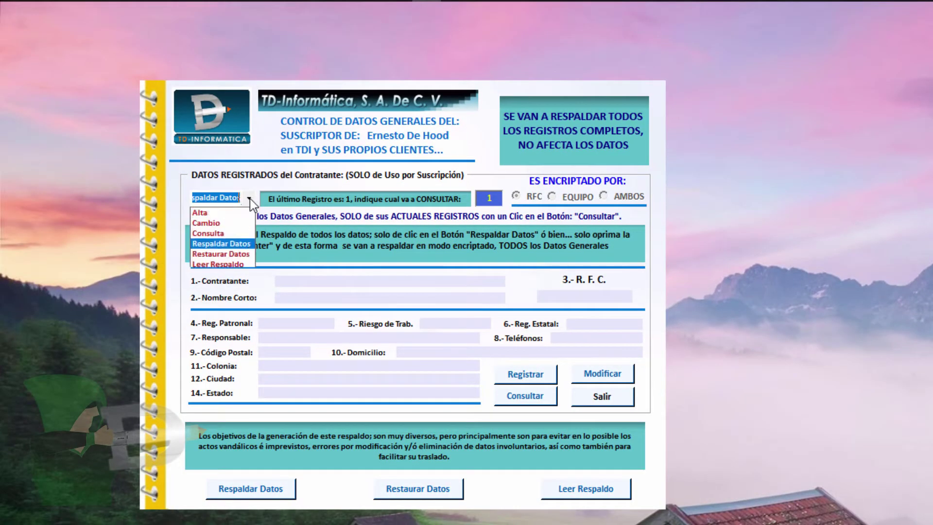
{"action": "left_click", "coordinate": [231, 256]}
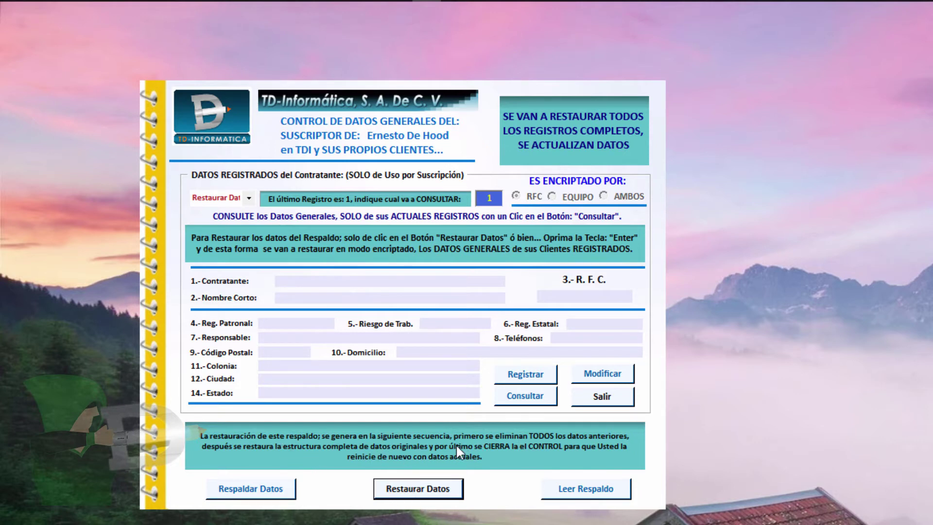
{"action": "left_click", "coordinate": [419, 494]}
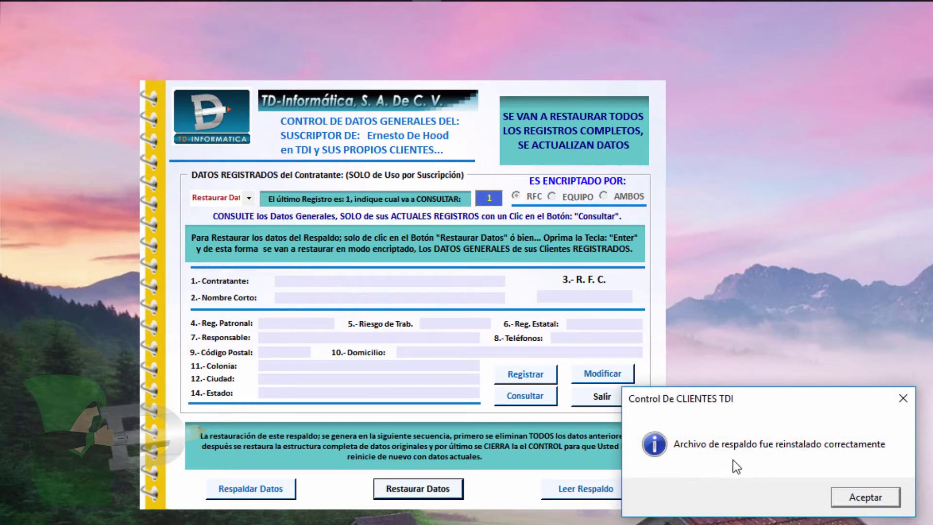
{"action": "left_click", "coordinate": [856, 497]}
{"action": "key", "text": "super+r"}
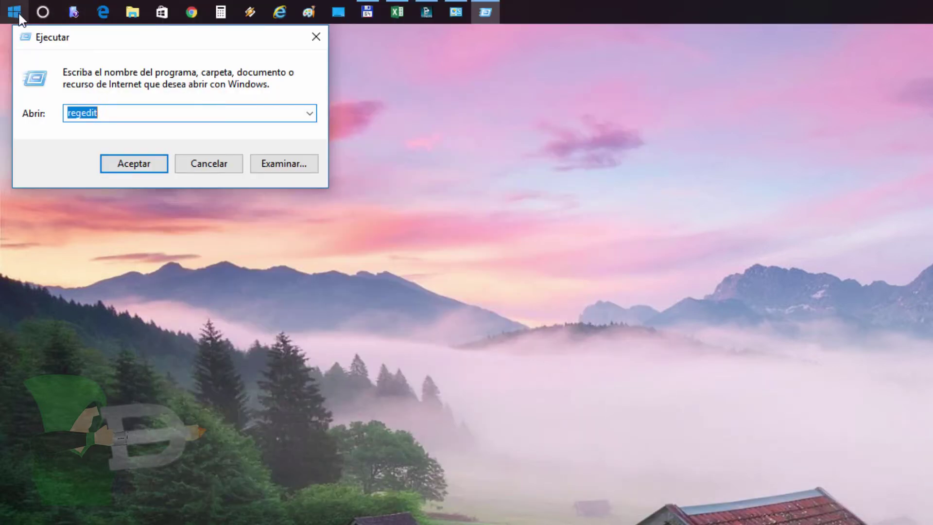
Launch regedit, view the restored values in TD-Informatica subkeys 0 and 1, then close it
{"action": "left_click", "coordinate": [98, 113]}
{"action": "left_click", "coordinate": [136, 167]}
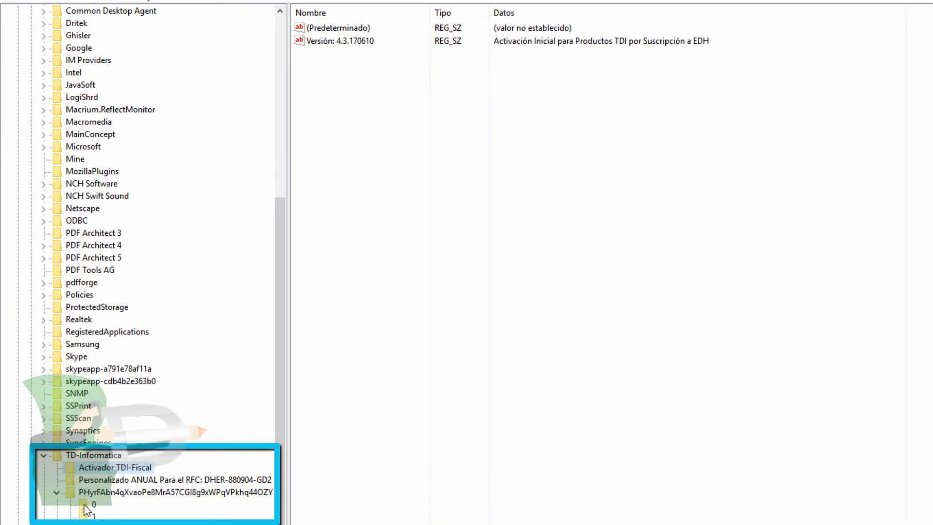
{"action": "left_click", "coordinate": [91, 505]}
{"action": "left_click", "coordinate": [92, 517]}
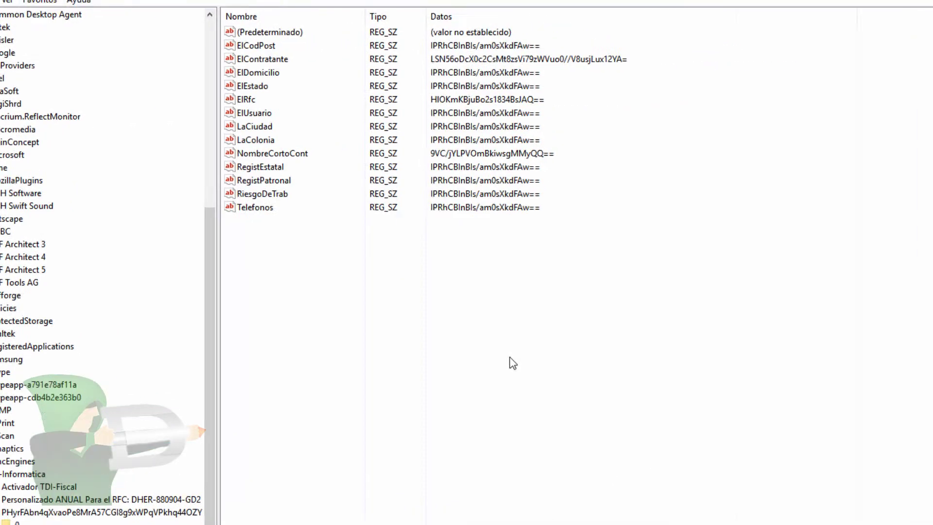
{"action": "left_click", "coordinate": [907, 9]}
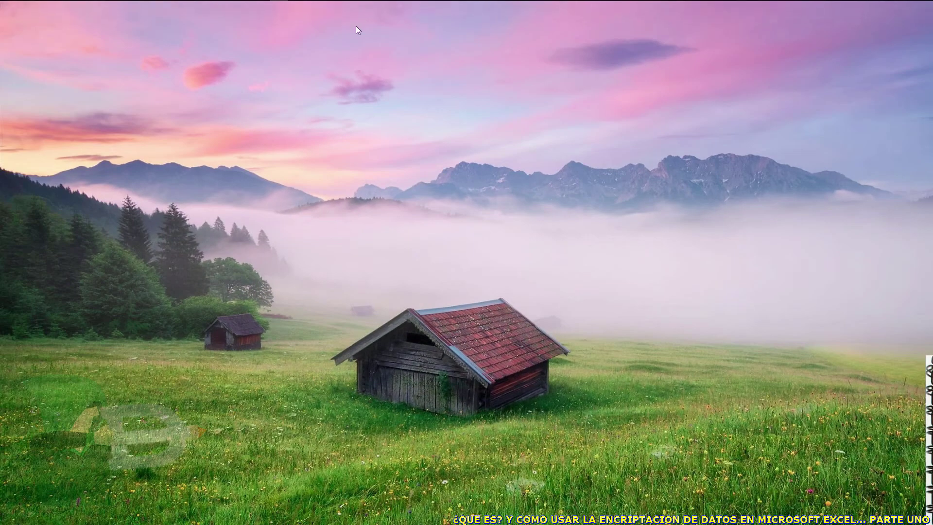
Switch the TD-Informática form to Leer Respaldo and open the TDI-SuscripClientResp backup in Notepad
{"action": "mouse_move", "coordinate": [226, 10]}
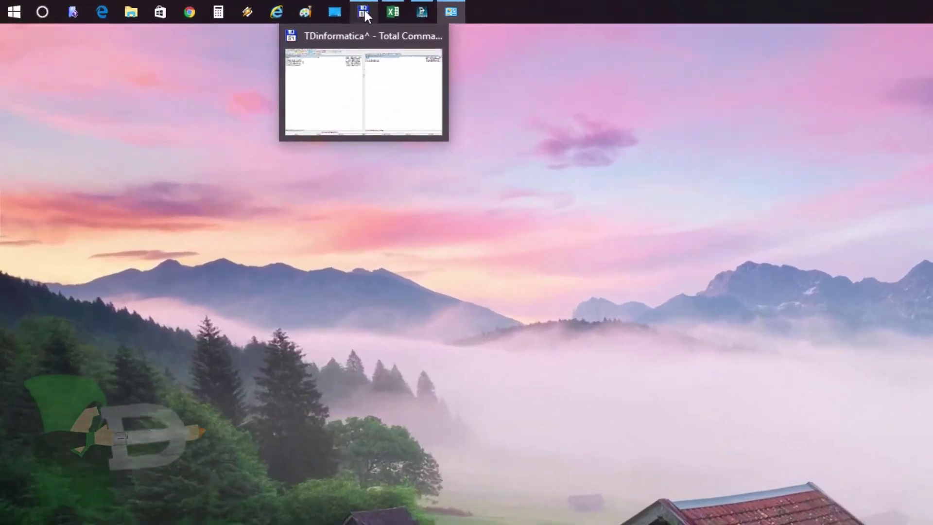
{"action": "left_click", "coordinate": [278, 7]}
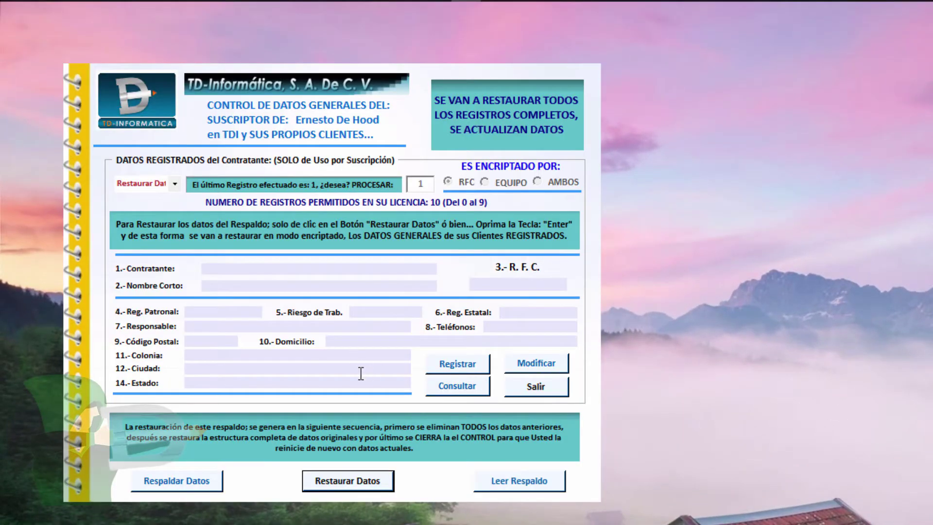
{"action": "left_click", "coordinate": [173, 186]}
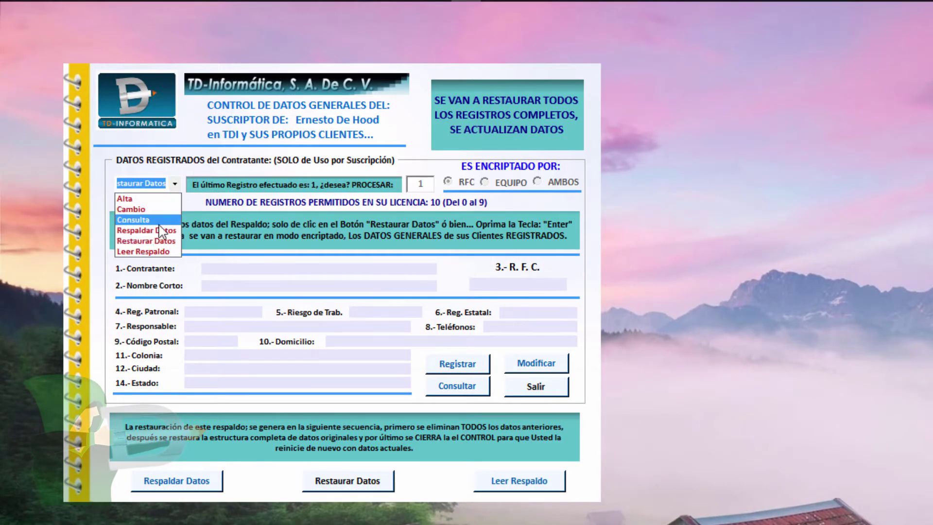
{"action": "left_click", "coordinate": [150, 252]}
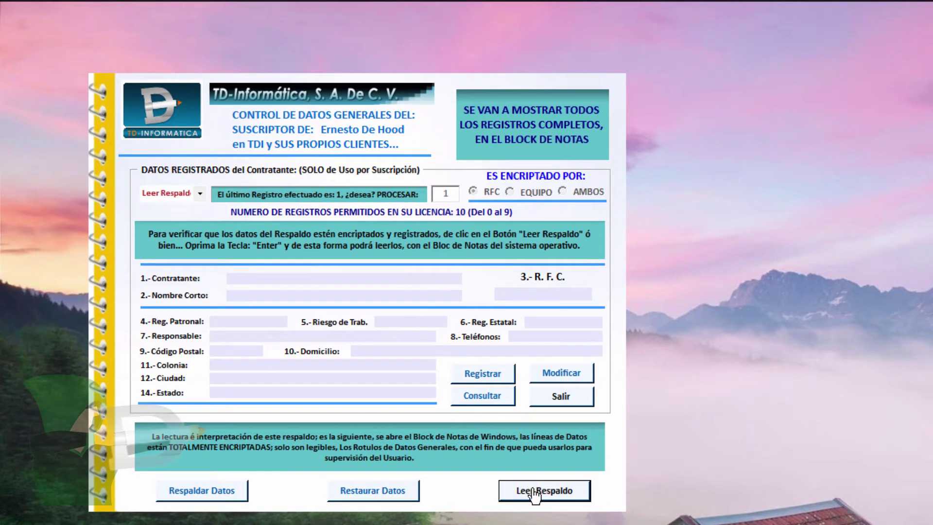
{"action": "left_click", "coordinate": [532, 492]}
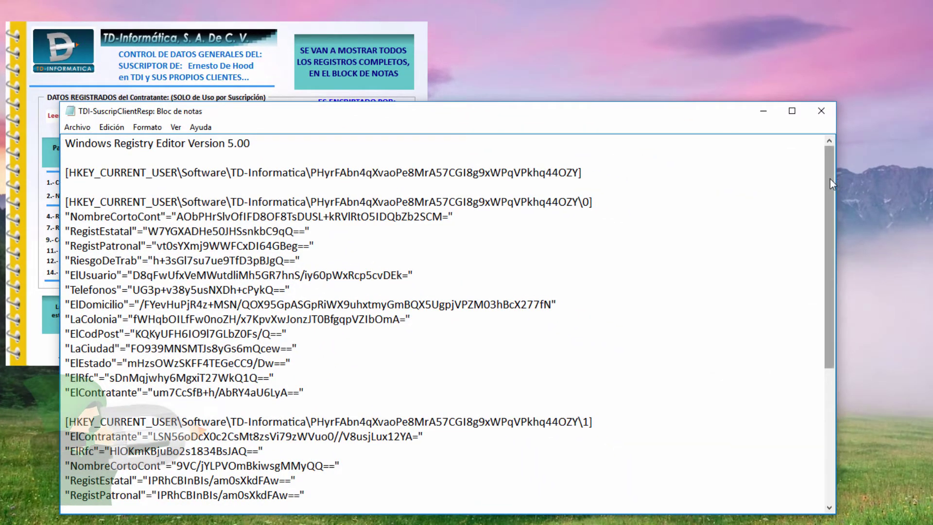
Highlight the encrypted NombreCortoCont value in the backup file, then close Notepad
{"action": "left_click_drag", "start_coordinate": [829, 179], "coordinate": [841, 155]}
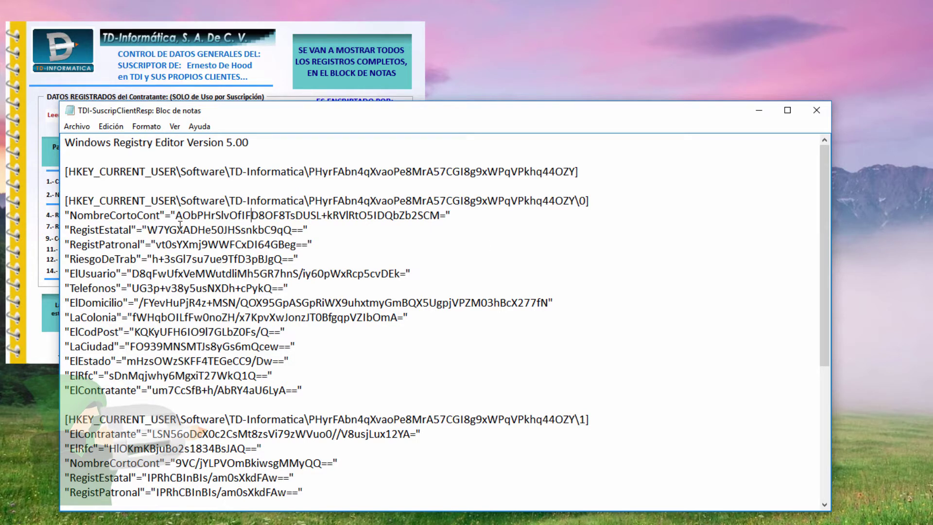
{"action": "left_click_drag", "start_coordinate": [177, 219], "coordinate": [446, 221]}
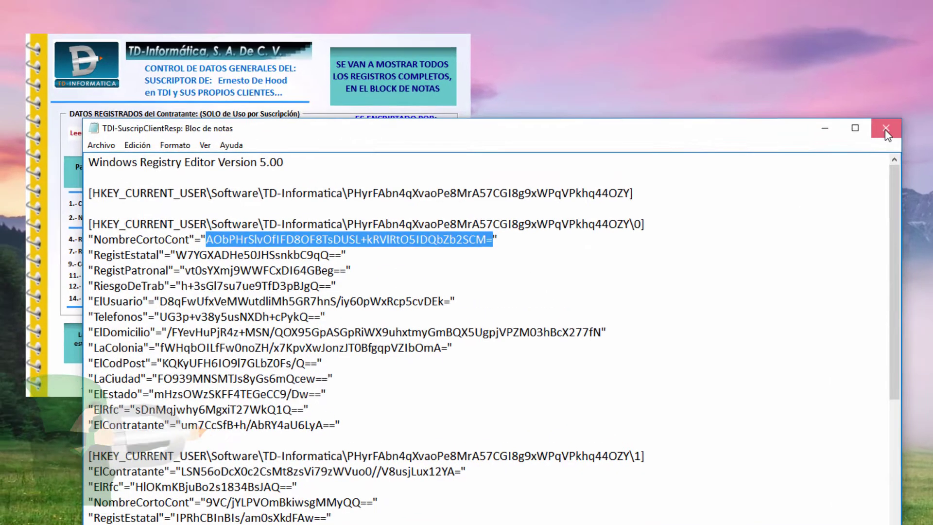
{"action": "left_click", "coordinate": [817, 111]}
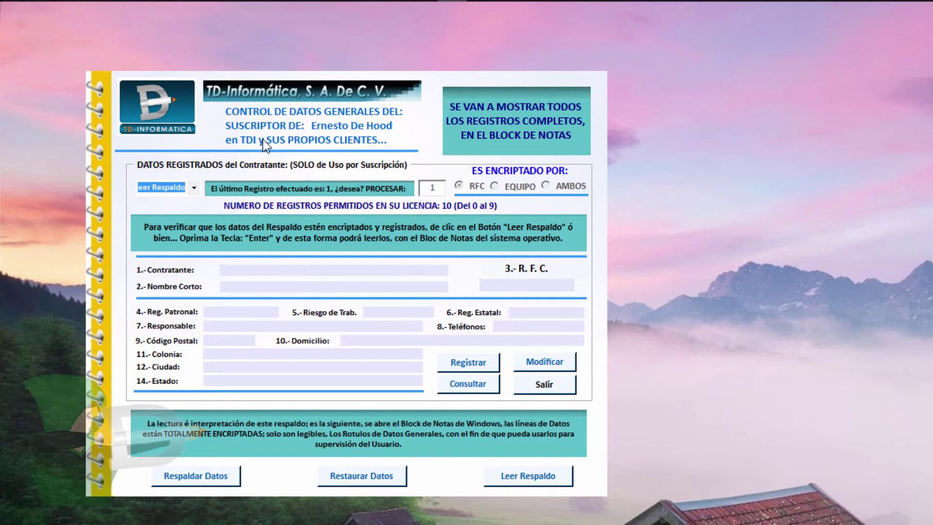
Exit the TD-Informática form with Salir and switch to the Pruebas de Encriptado workbook
{"action": "left_click", "coordinate": [542, 394]}
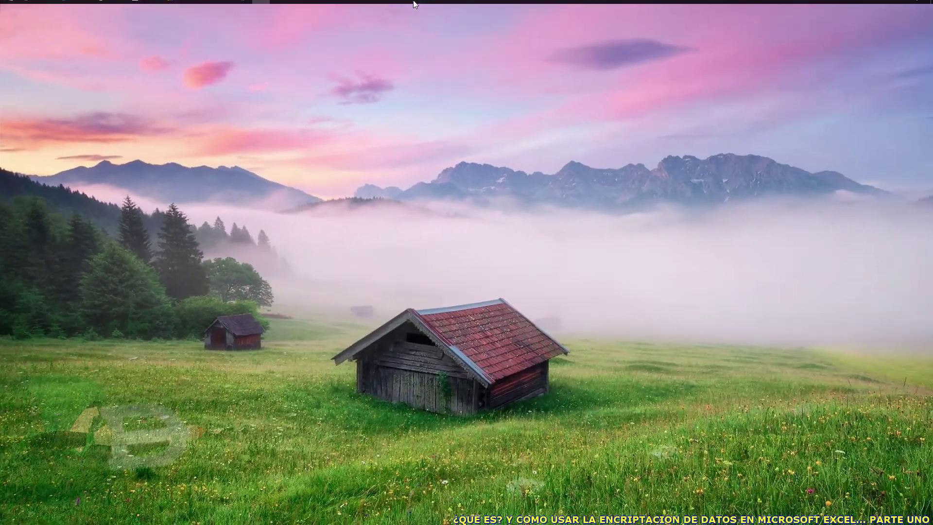
{"action": "mouse_move", "coordinate": [388, 1]}
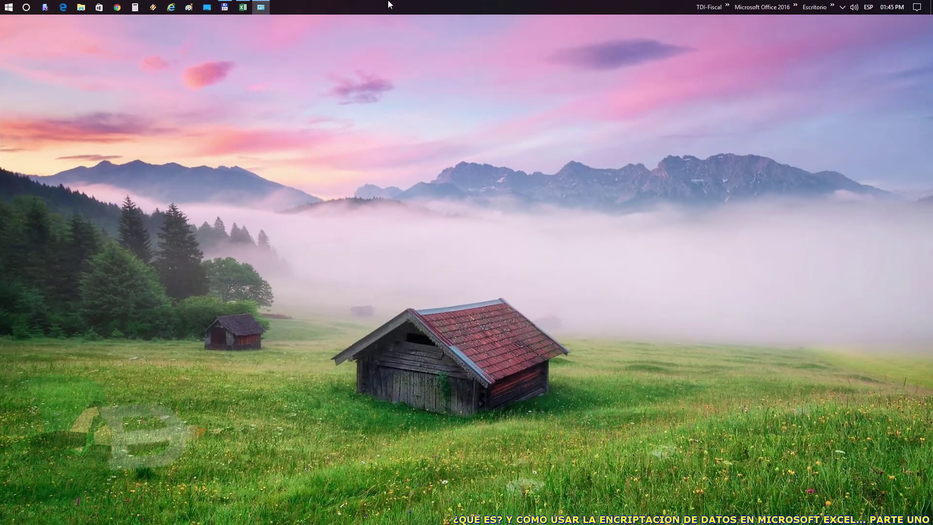
{"action": "mouse_move", "coordinate": [243, 11]}
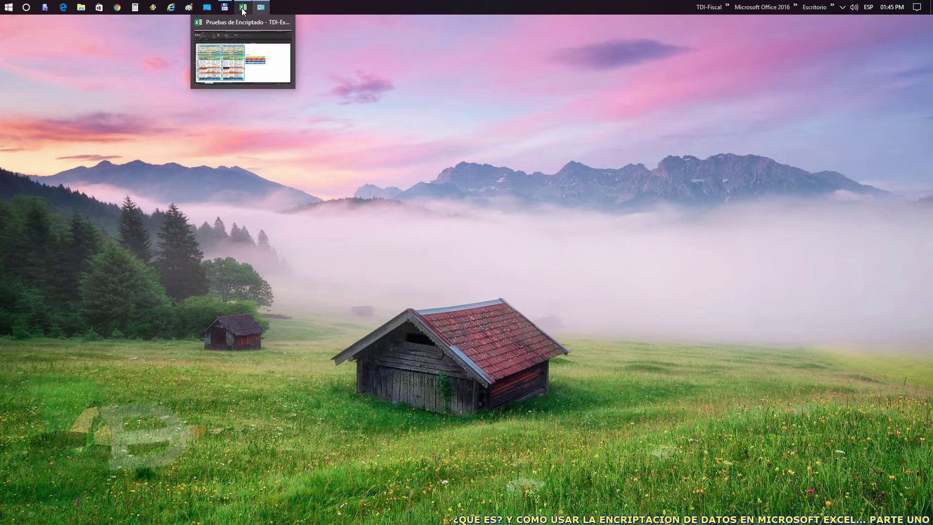
{"action": "left_click", "coordinate": [243, 38]}
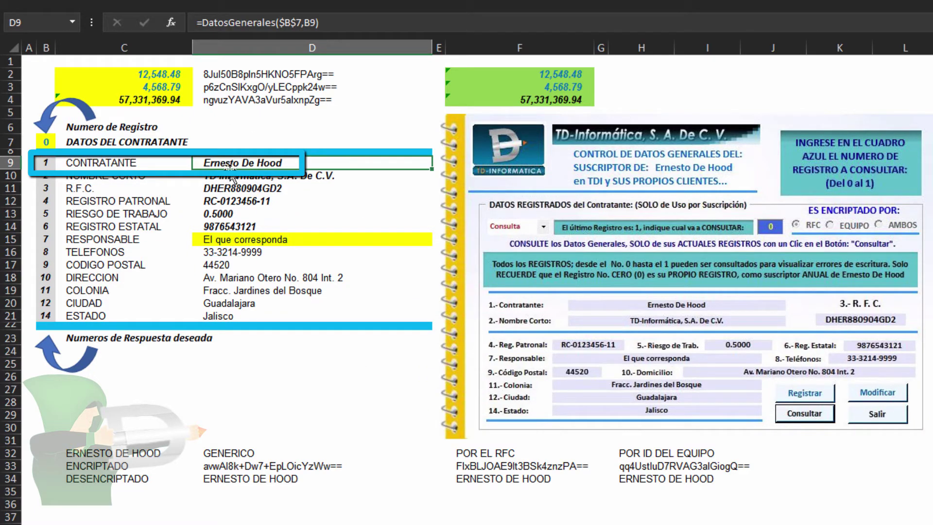
{"action": "left_click", "coordinate": [269, 23]}
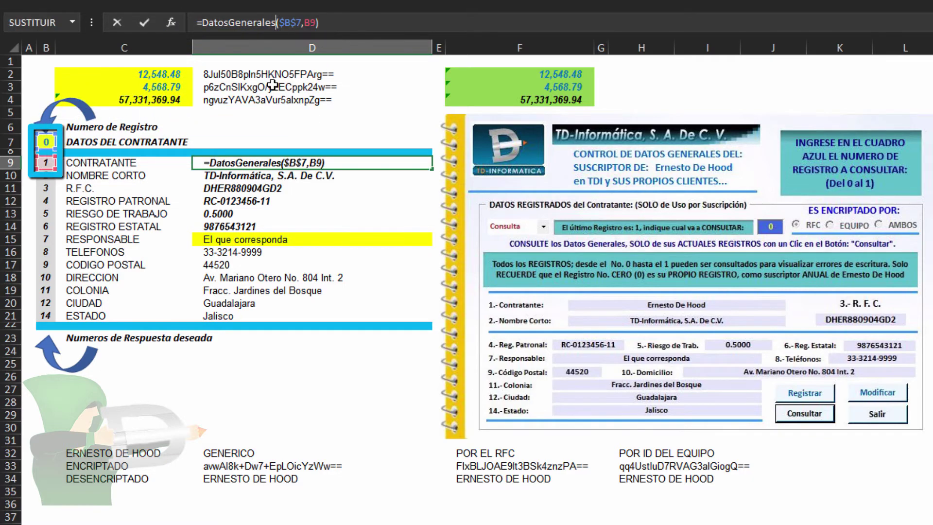
{"action": "left_click", "coordinate": [171, 22]}
{"action": "left_click_drag", "start_coordinate": [526, 127], "coordinate": [318, 183]}
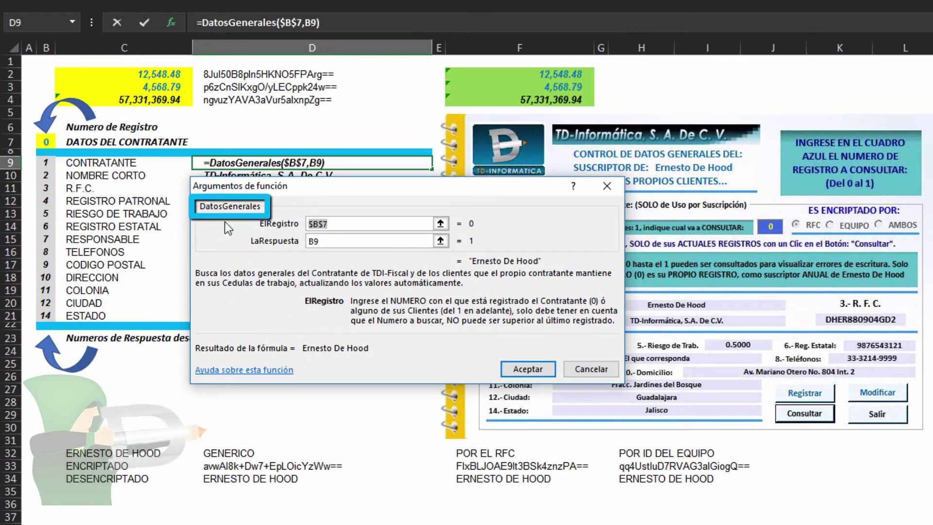
{"action": "left_click", "coordinate": [338, 224]}
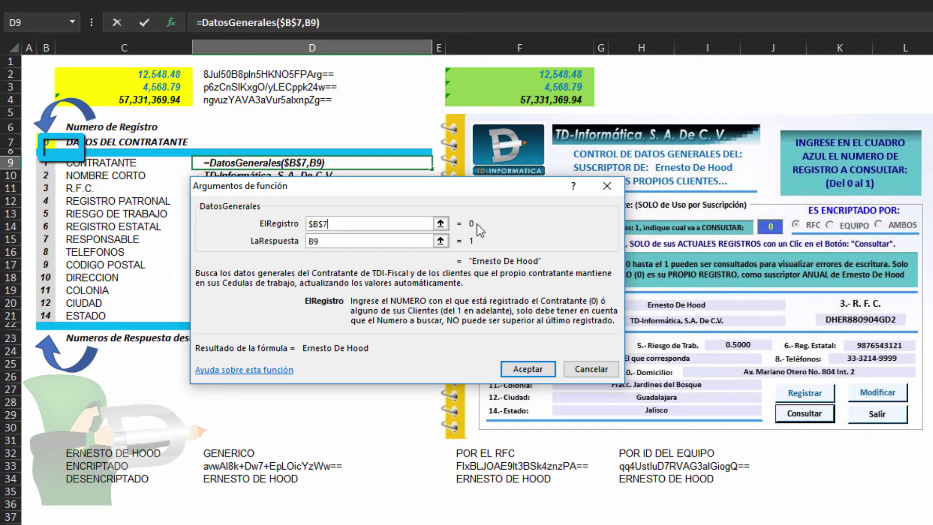
{"action": "left_click", "coordinate": [334, 242]}
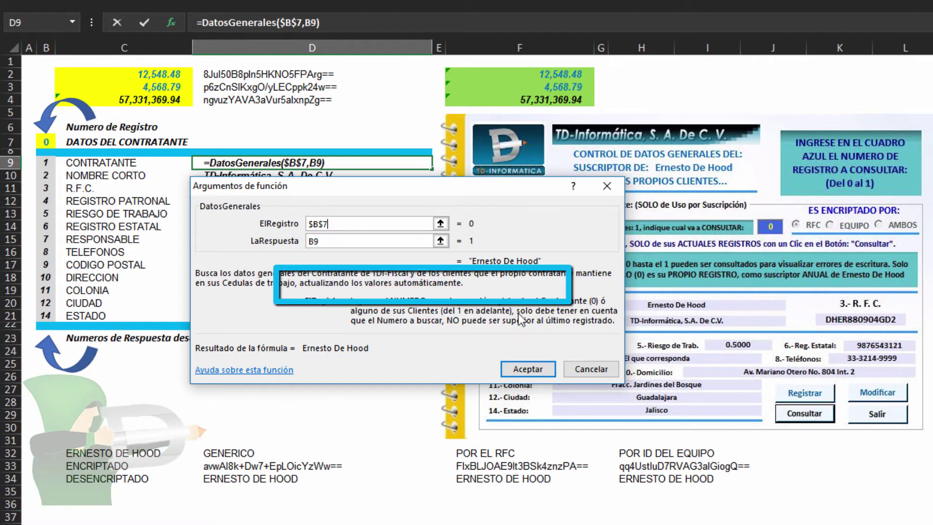
{"action": "key", "text": "Tab"}
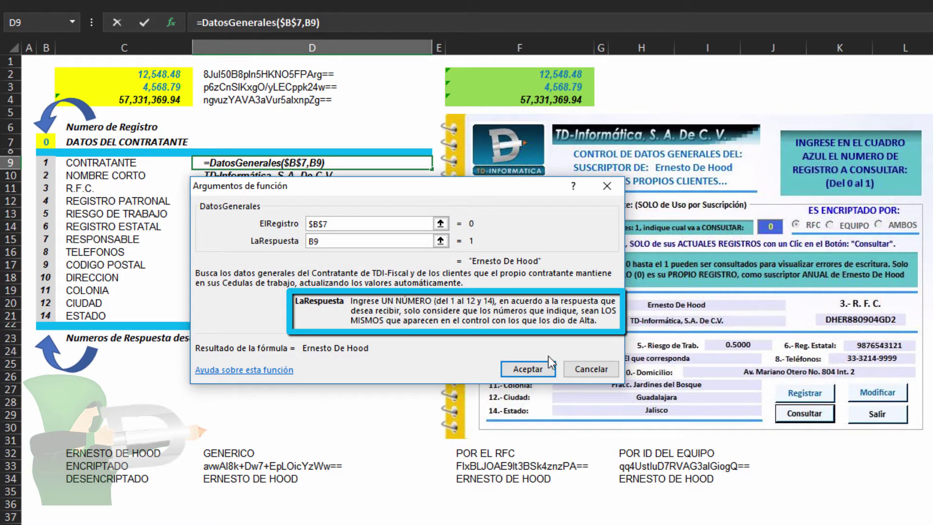
{"action": "left_click", "coordinate": [527, 367]}
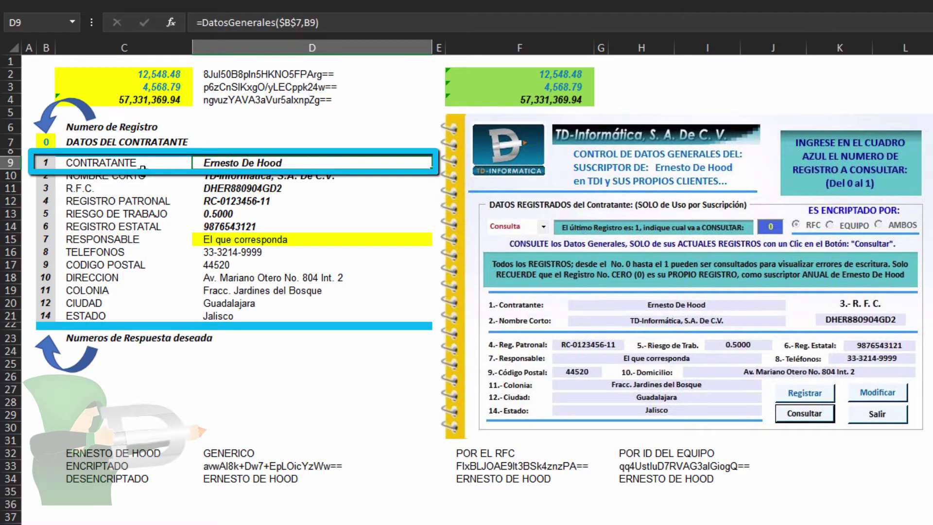
{"action": "left_click", "coordinate": [46, 142]}
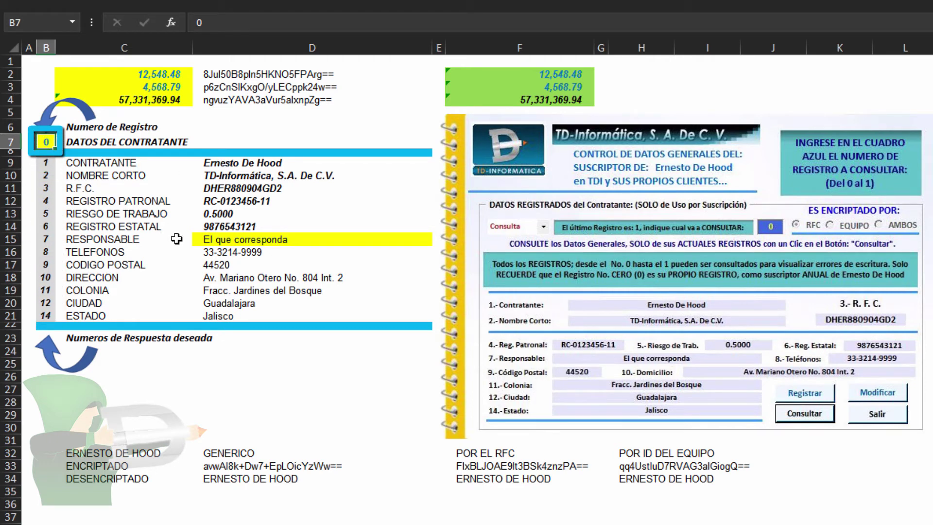
Enter record number 1 in B7 and check the DatosGenerales formulas in D9 to D11
{"action": "type", "text": "1"}
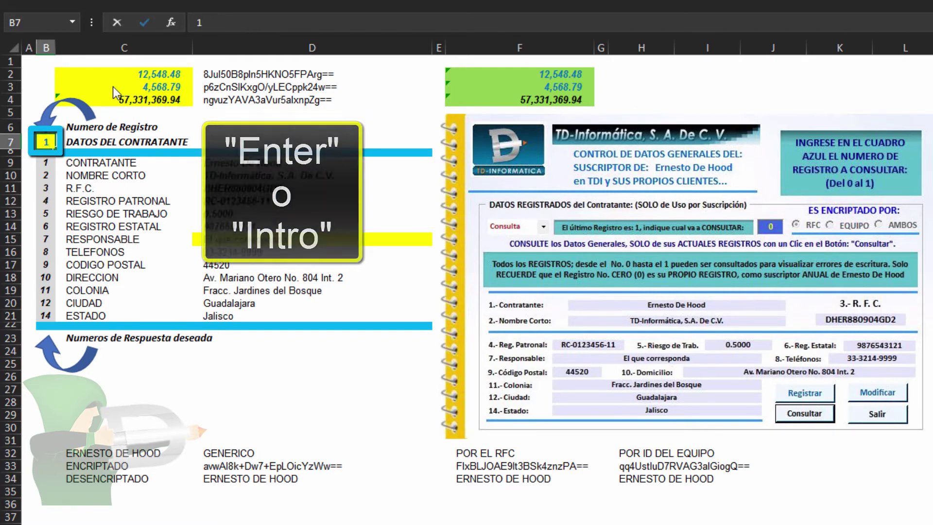
{"action": "key", "text": "Return"}
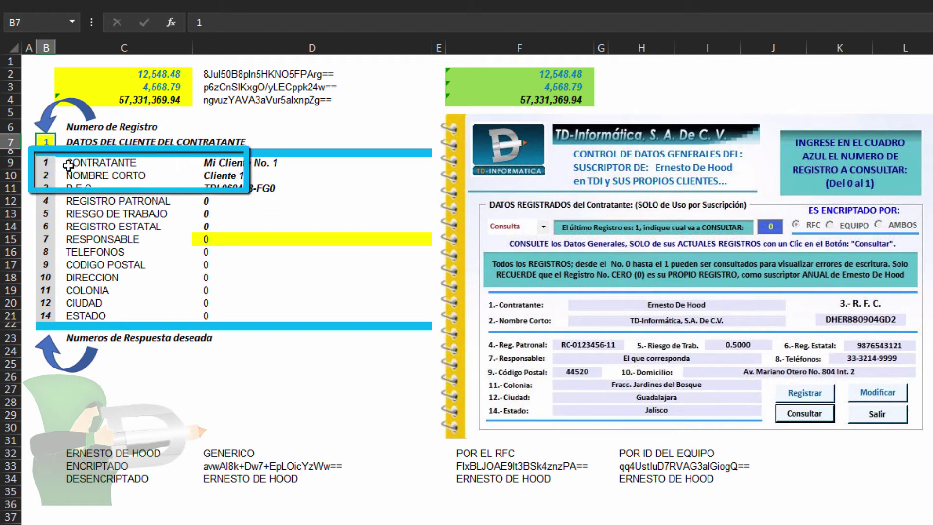
{"action": "left_click", "coordinate": [243, 164]}
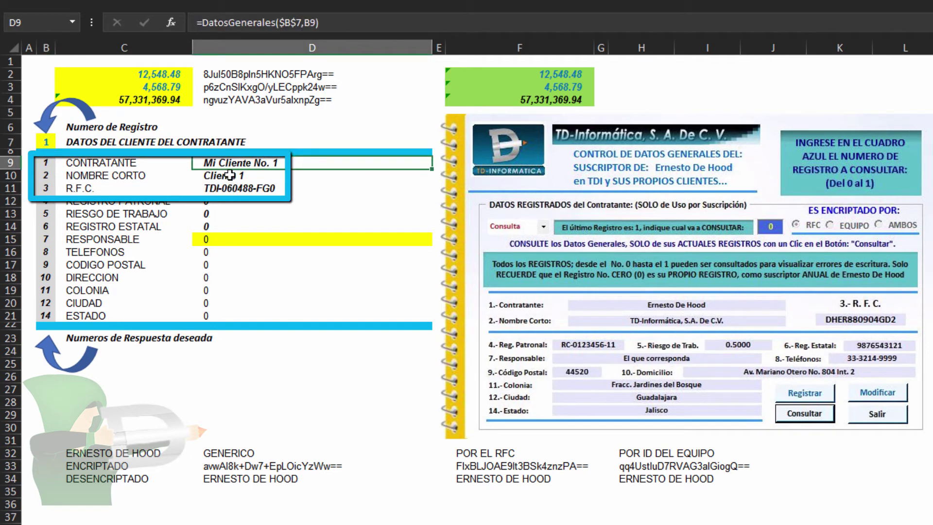
{"action": "left_click", "coordinate": [229, 176]}
{"action": "left_click", "coordinate": [234, 189]}
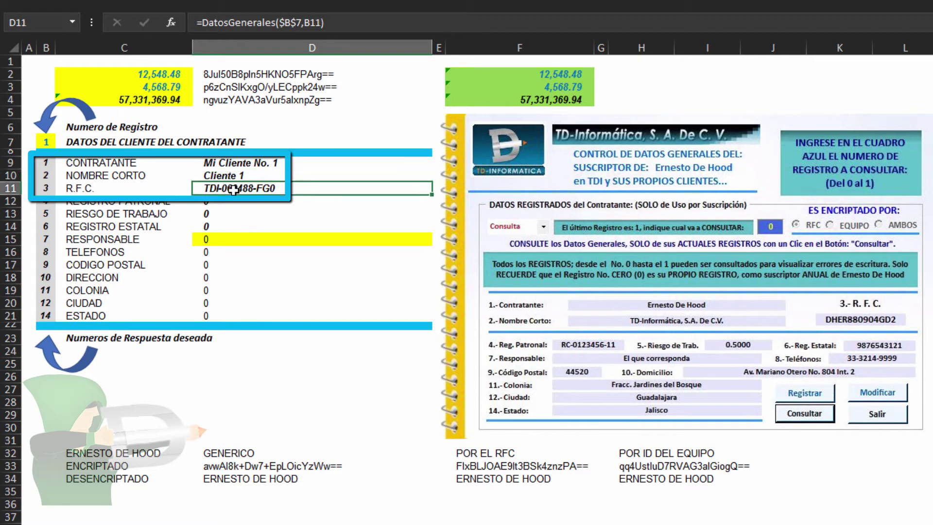
{"action": "left_click", "coordinate": [46, 142]}
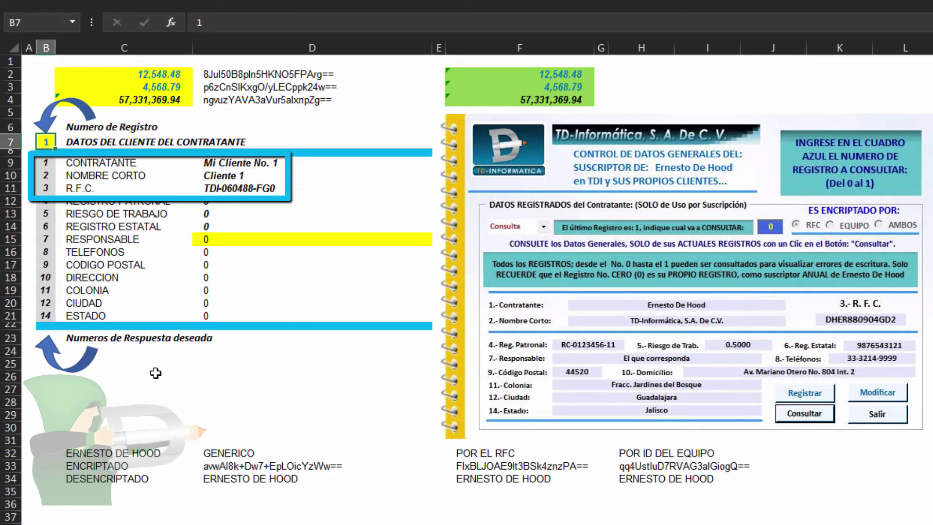
{"action": "left_click", "coordinate": [477, 230]}
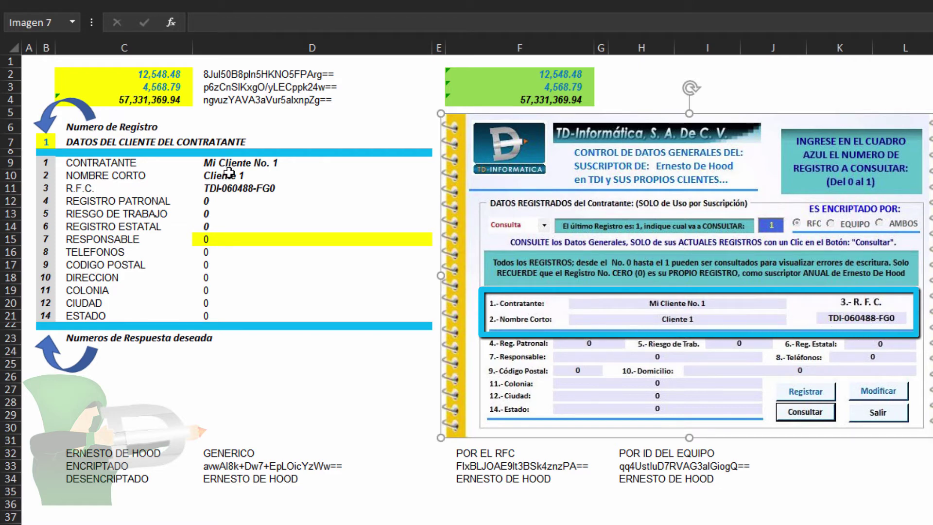
Review record 1's client data in column D, then set B7 back to 0
{"action": "left_click_drag", "start_coordinate": [231, 166], "coordinate": [233, 325]}
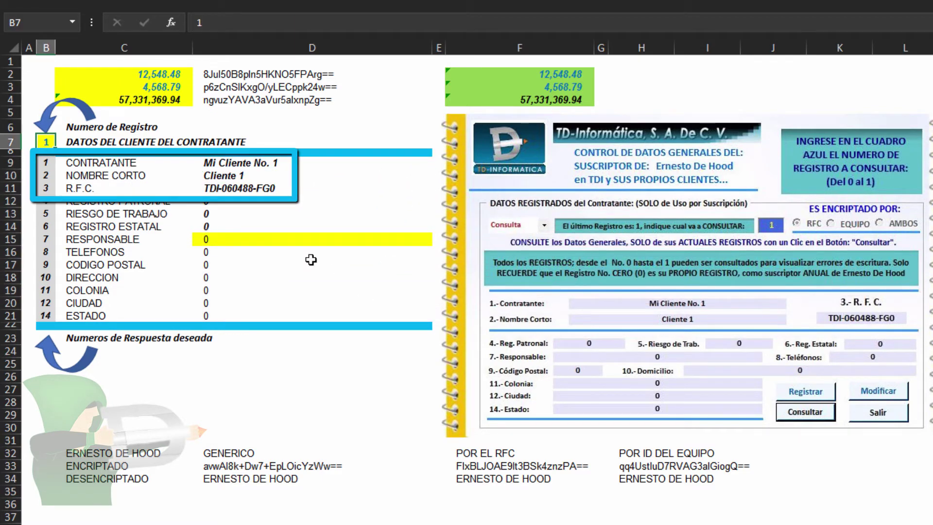
{"action": "left_click", "coordinate": [249, 189]}
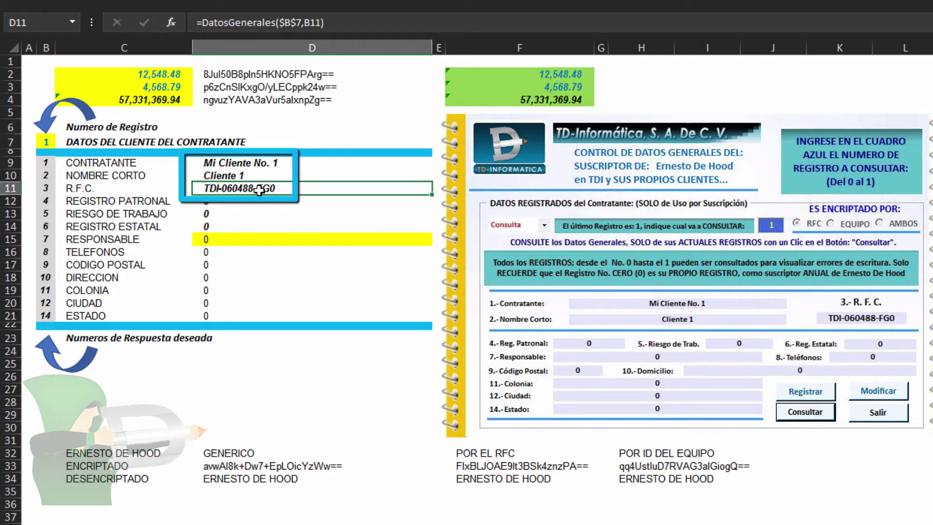
{"action": "left_click", "coordinate": [254, 166]}
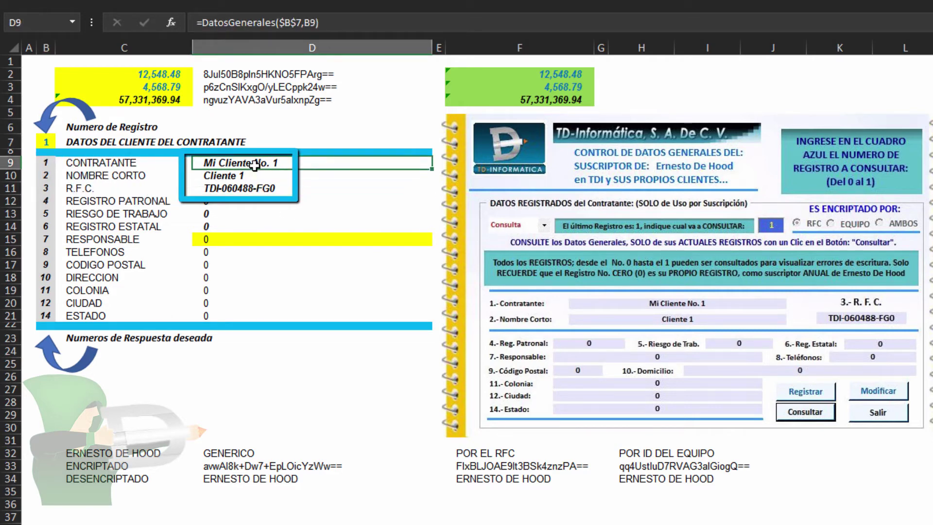
{"action": "left_click", "coordinate": [46, 142]}
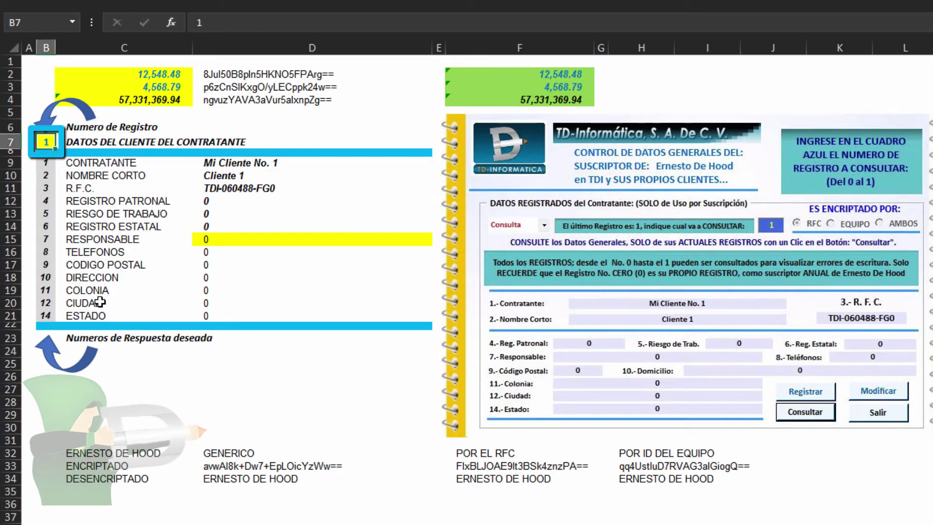
{"action": "type", "text": "0"}
{"action": "key", "text": "Return"}
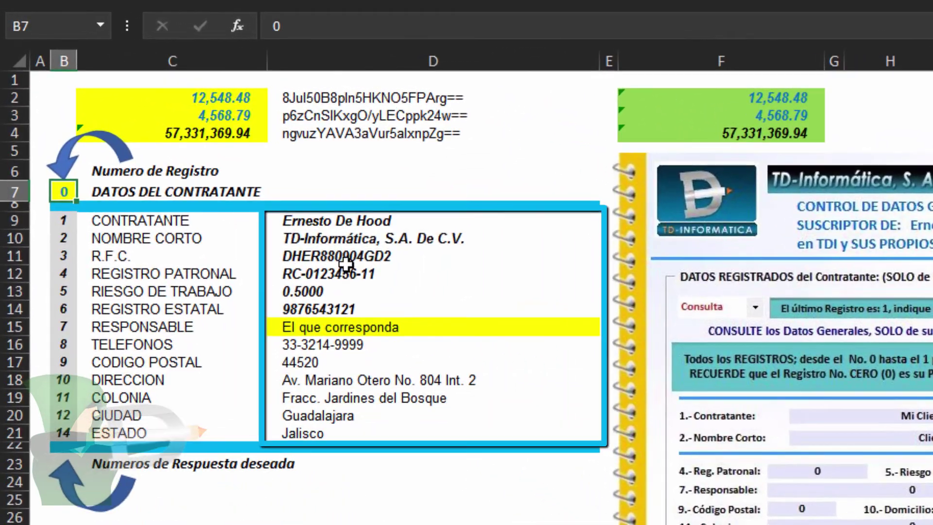
Move the record 0 form picture over the record 1 form, aligned beside column D's D9:D21 results
{"action": "left_click_drag", "start_coordinate": [265, 174], "coordinate": [265, 335]}
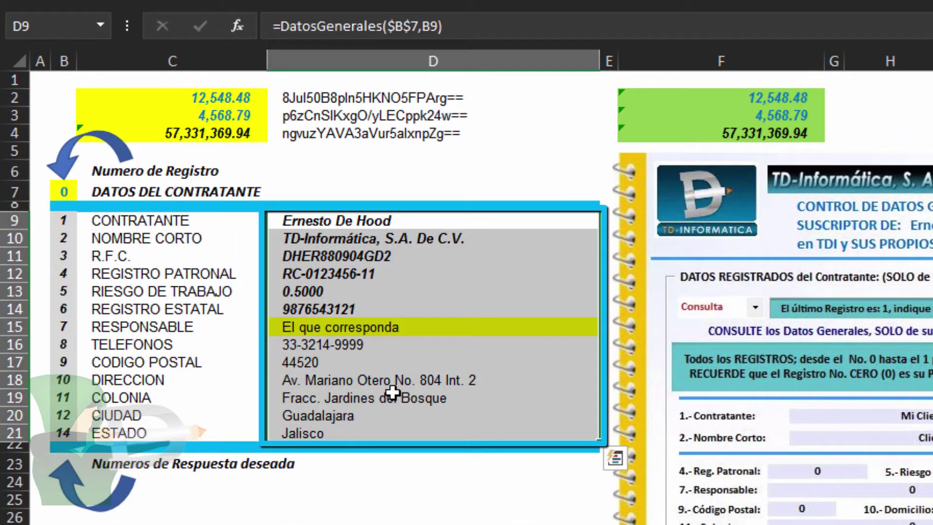
{"action": "left_click", "coordinate": [327, 218]}
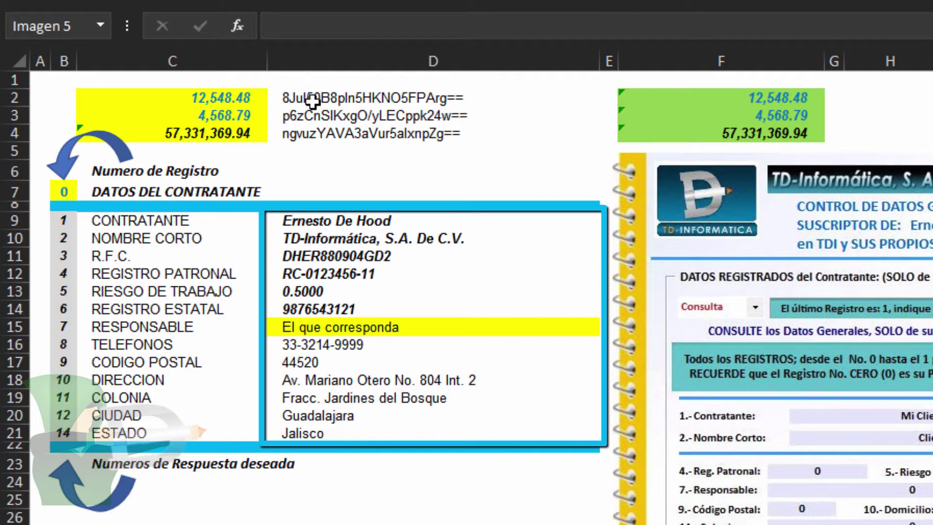
{"action": "left_click", "coordinate": [310, 222]}
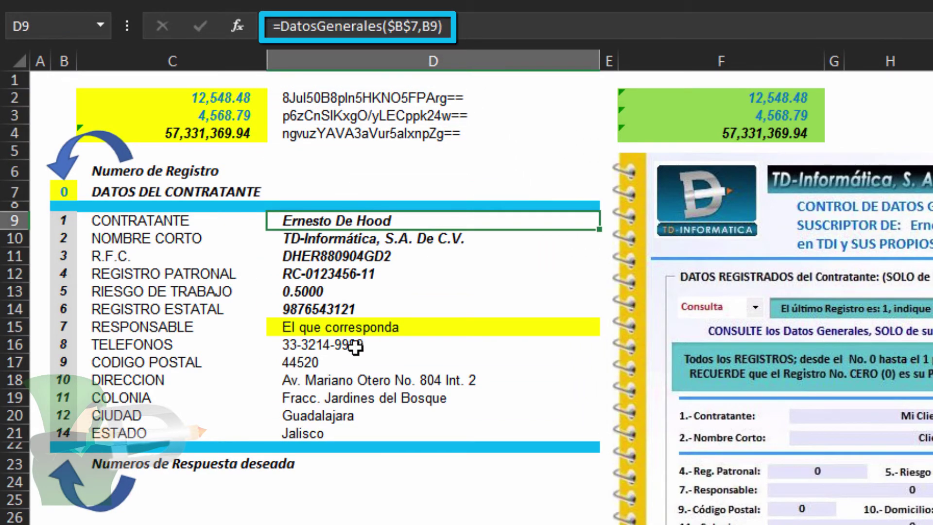
{"action": "left_click", "coordinate": [908, 346]}
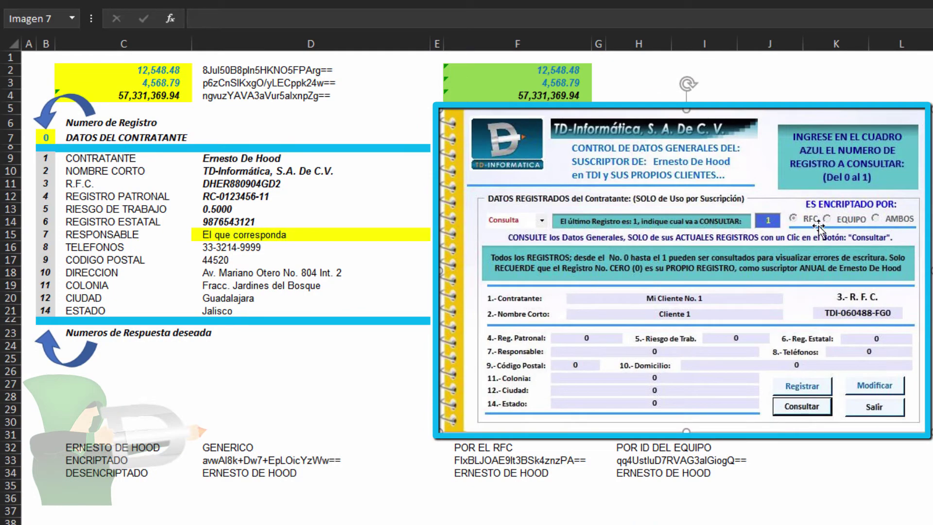
{"action": "left_click_drag", "start_coordinate": [932, 268], "coordinate": [758, 261]}
{"action": "key", "text": "Escape"}
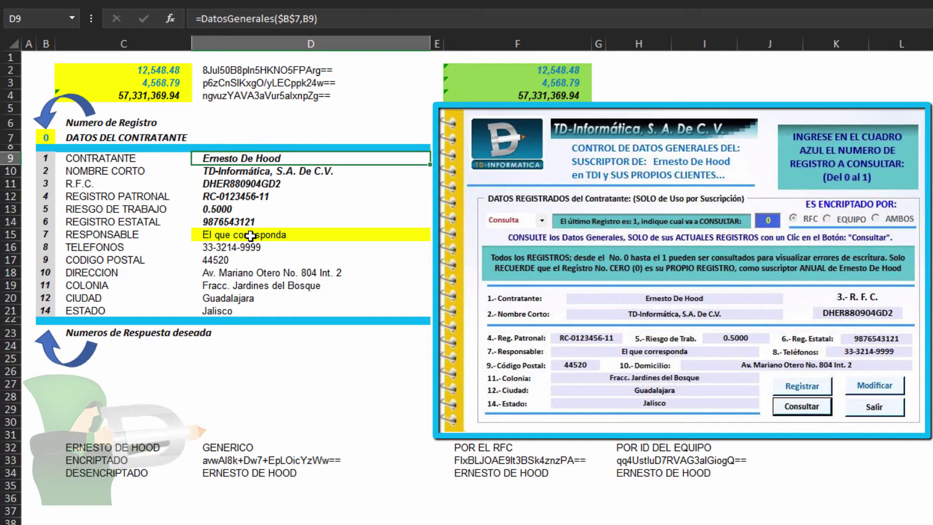
{"action": "left_click", "coordinate": [230, 81]}
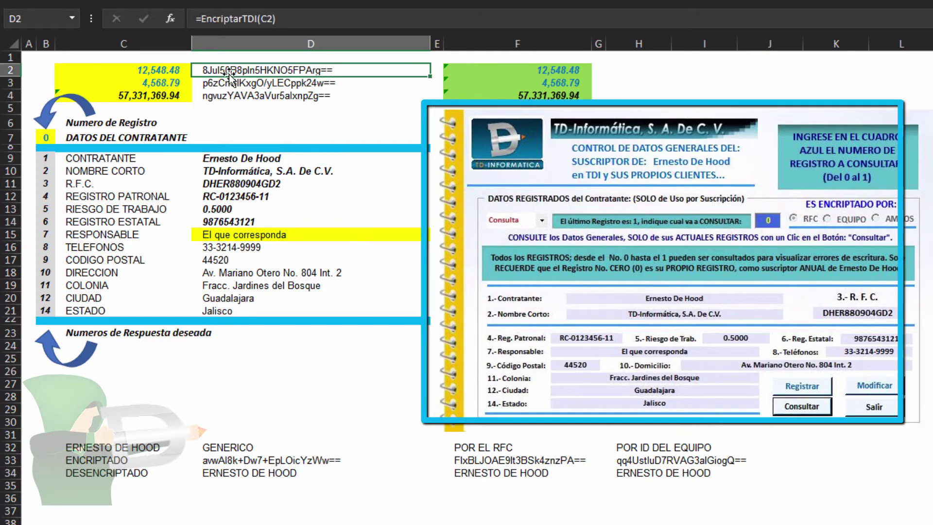
{"action": "left_click", "coordinate": [245, 96]}
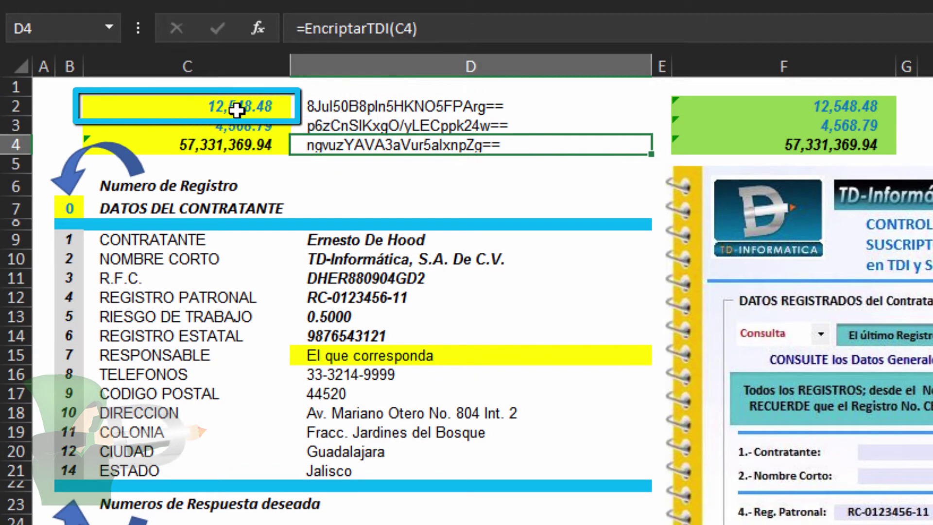
{"action": "left_click", "coordinate": [236, 100]}
{"action": "left_click", "coordinate": [335, 106]}
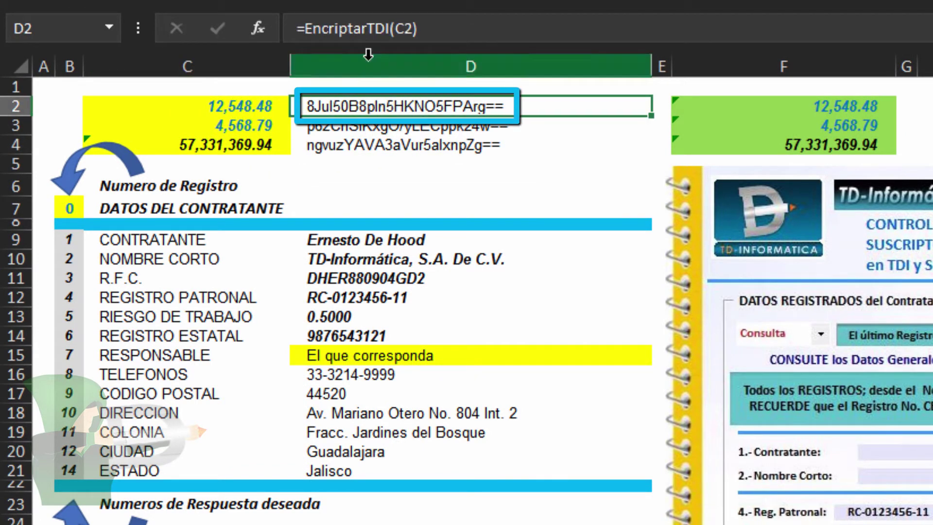
{"action": "left_click", "coordinate": [428, 27]}
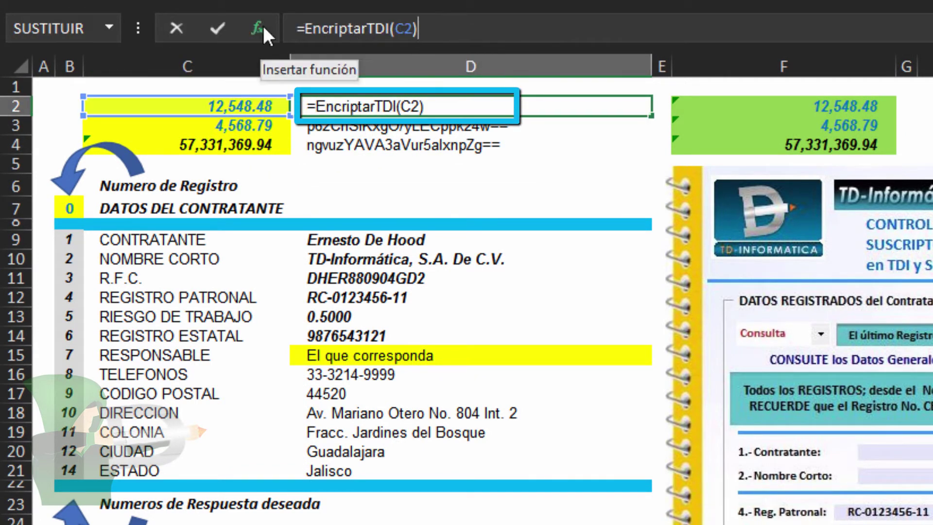
{"action": "left_click", "coordinate": [258, 27]}
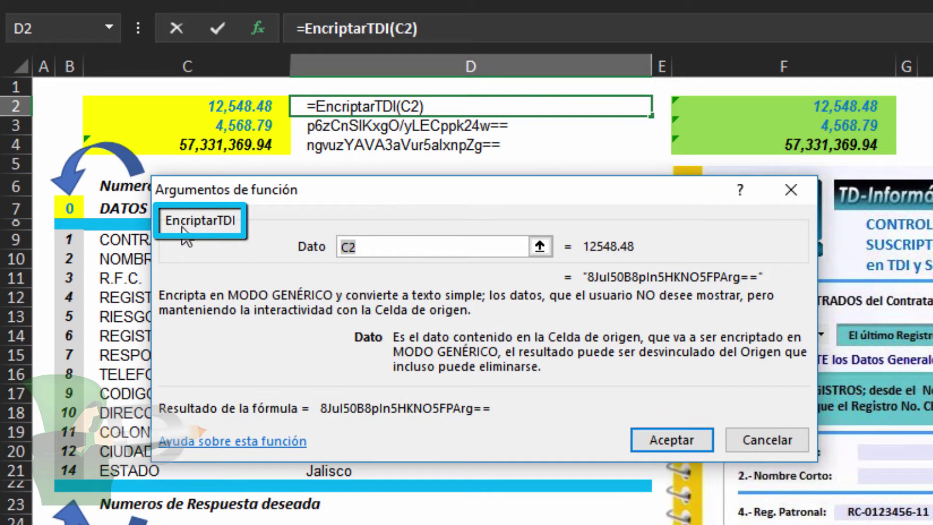
{"action": "left_click", "coordinate": [369, 248]}
{"action": "key", "text": "Return"}
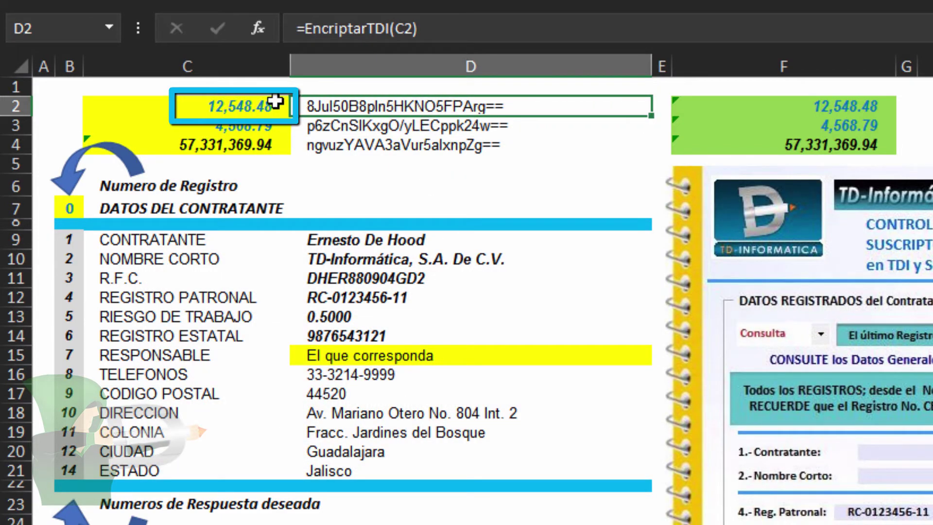
{"action": "left_click", "coordinate": [255, 104]}
{"action": "left_click", "coordinate": [808, 106]}
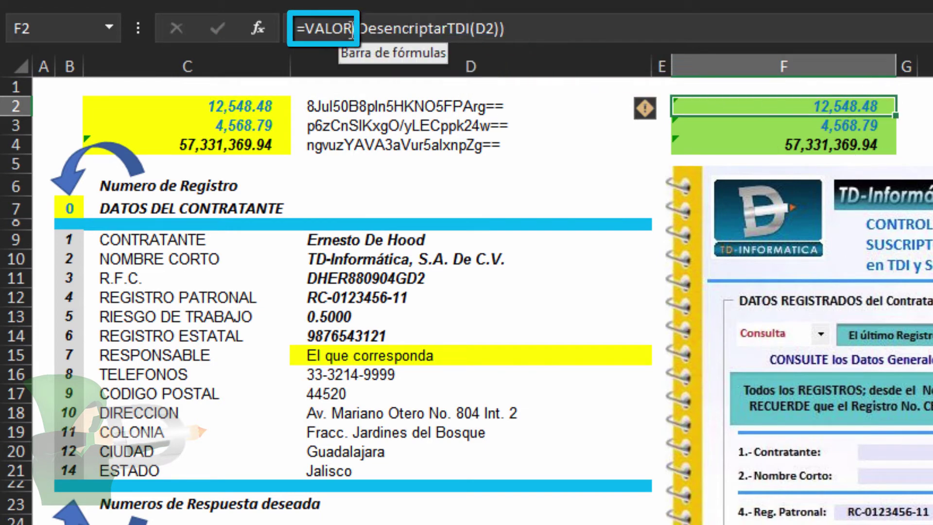
{"action": "left_click", "coordinate": [351, 29]}
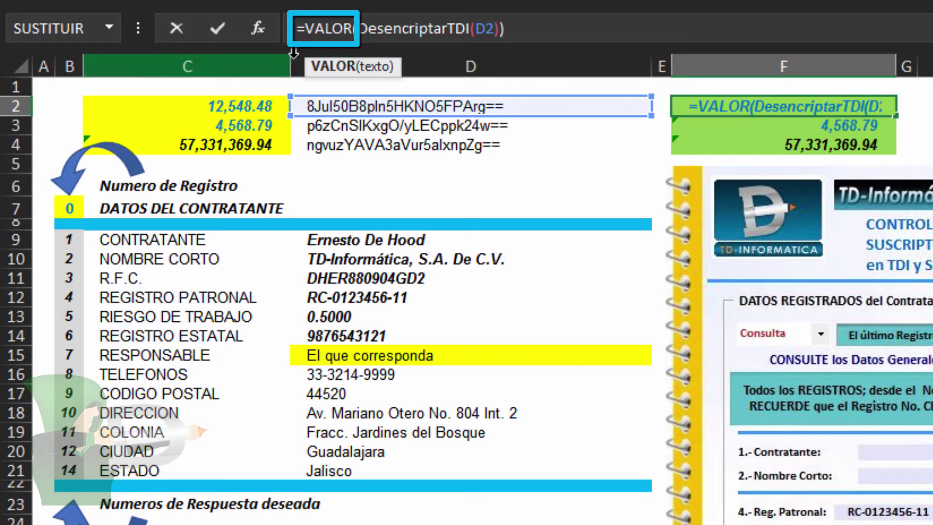
{"action": "left_click", "coordinate": [257, 30]}
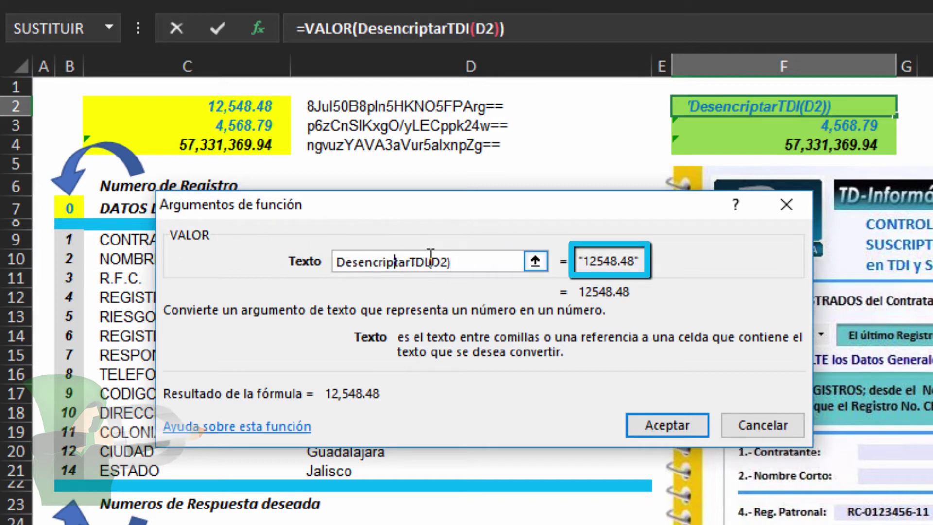
{"action": "left_click", "coordinate": [468, 29]}
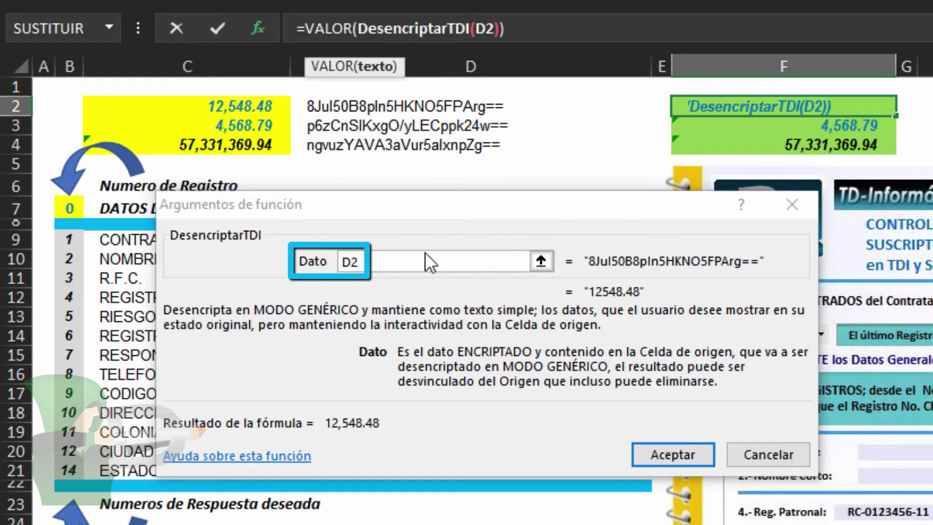
{"action": "left_click", "coordinate": [412, 262]}
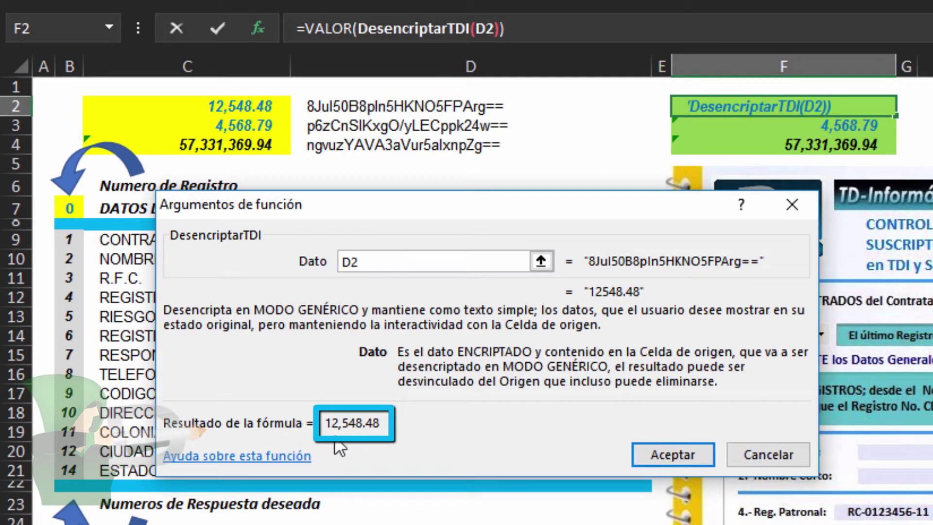
{"action": "key", "text": "Return"}
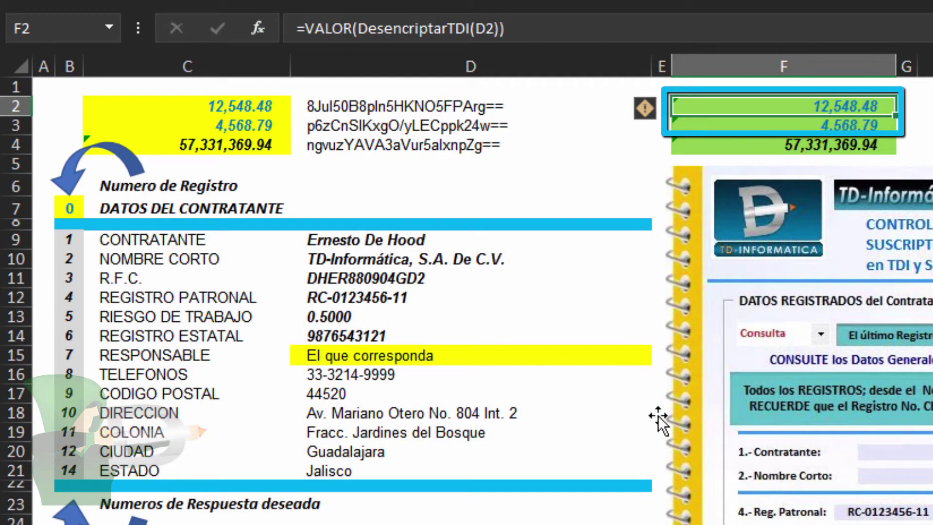
{"action": "left_click_drag", "start_coordinate": [718, 109], "coordinate": [718, 148]}
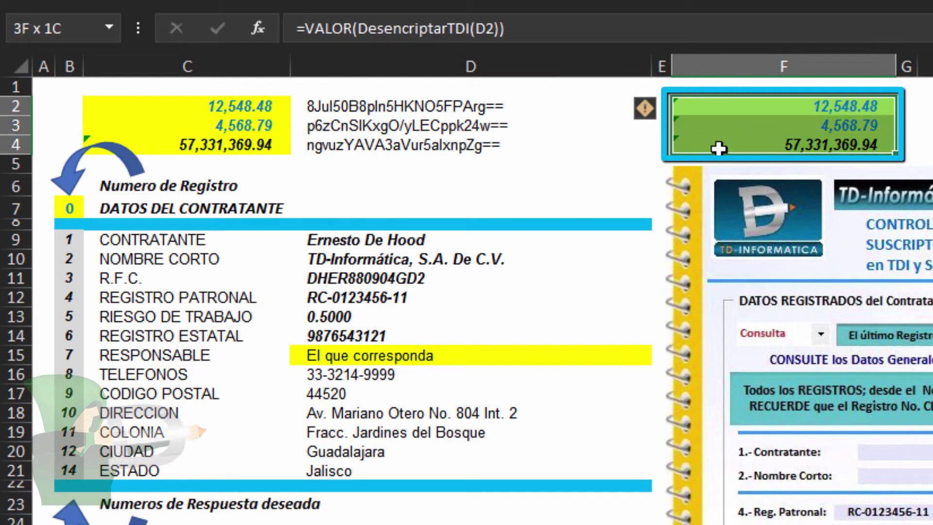
{"action": "left_click_drag", "start_coordinate": [210, 105], "coordinate": [211, 145]}
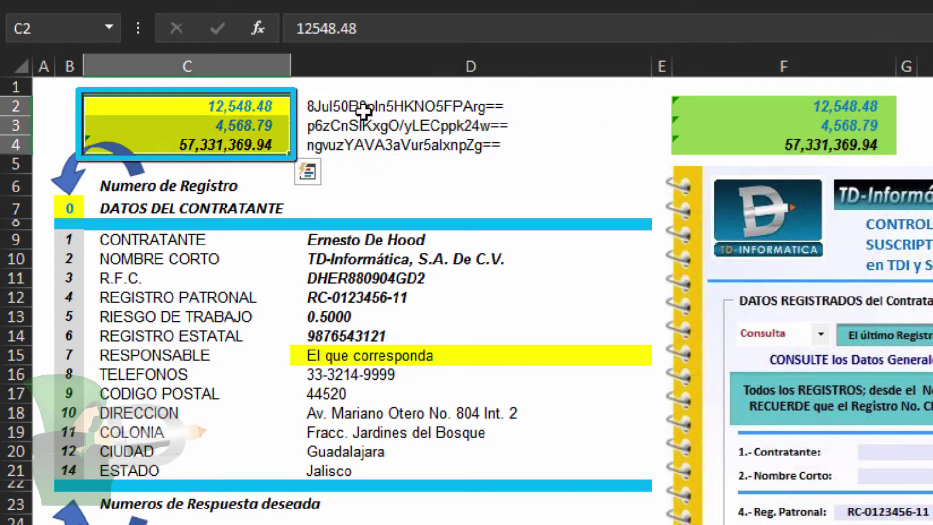
{"action": "left_click", "coordinate": [766, 106]}
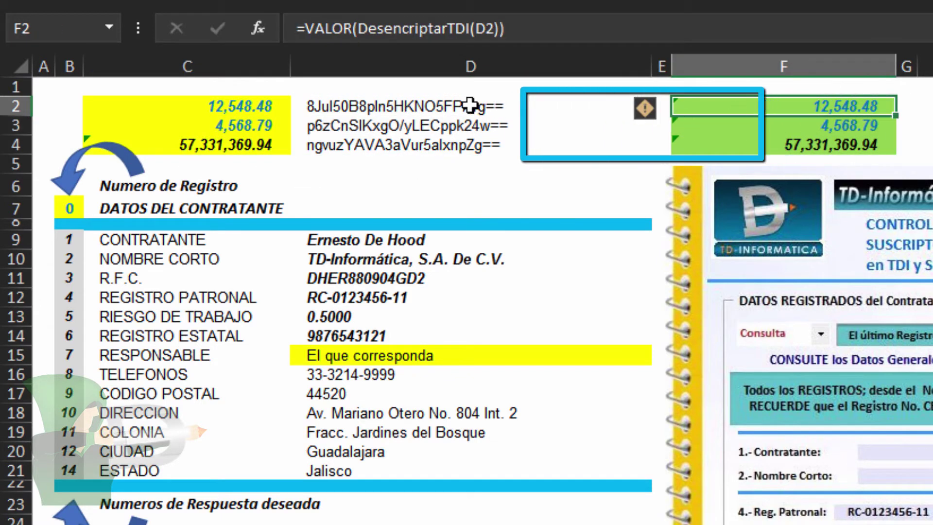
Review D33's generic =EncriptarTDI(C32) formula and its Dato argument in Insert Function
{"action": "left_click_drag", "start_coordinate": [469, 105], "coordinate": [470, 145]}
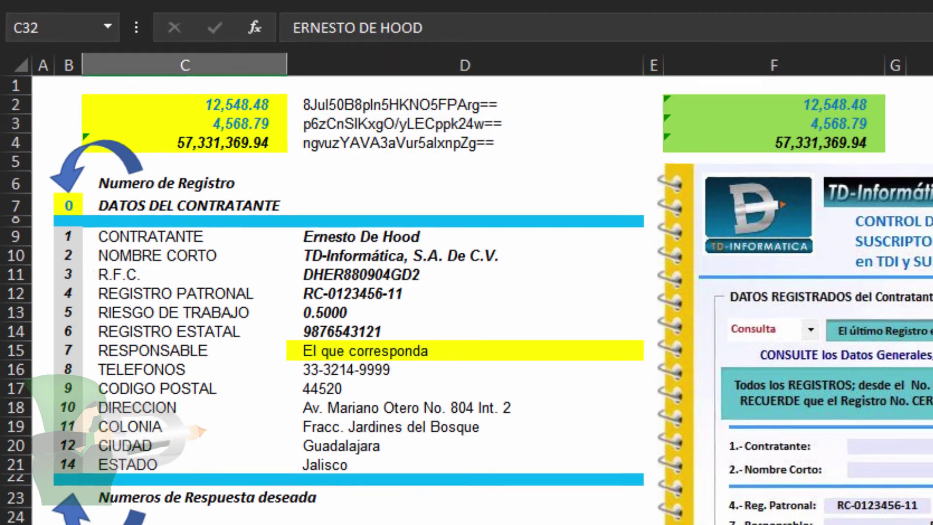
{"action": "left_click", "coordinate": [258, 492]}
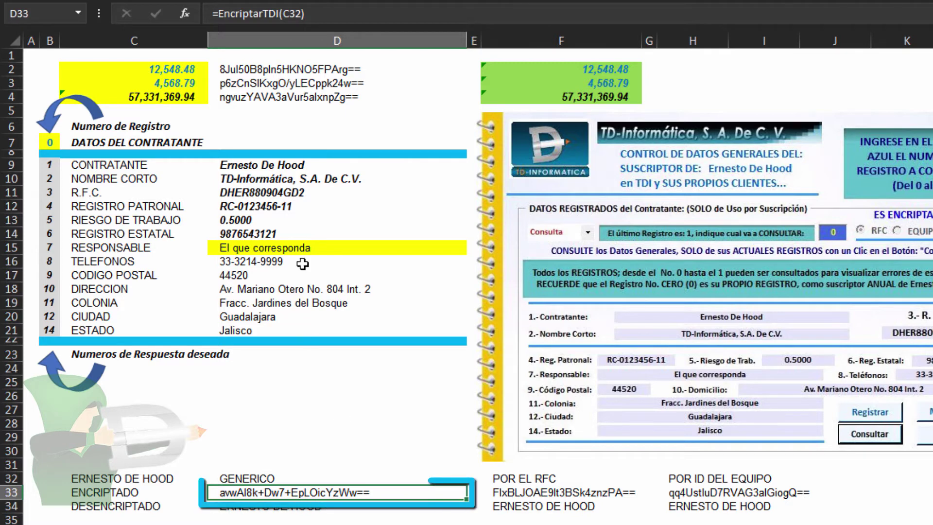
{"action": "left_click", "coordinate": [247, 479]}
{"action": "left_click", "coordinate": [248, 493]}
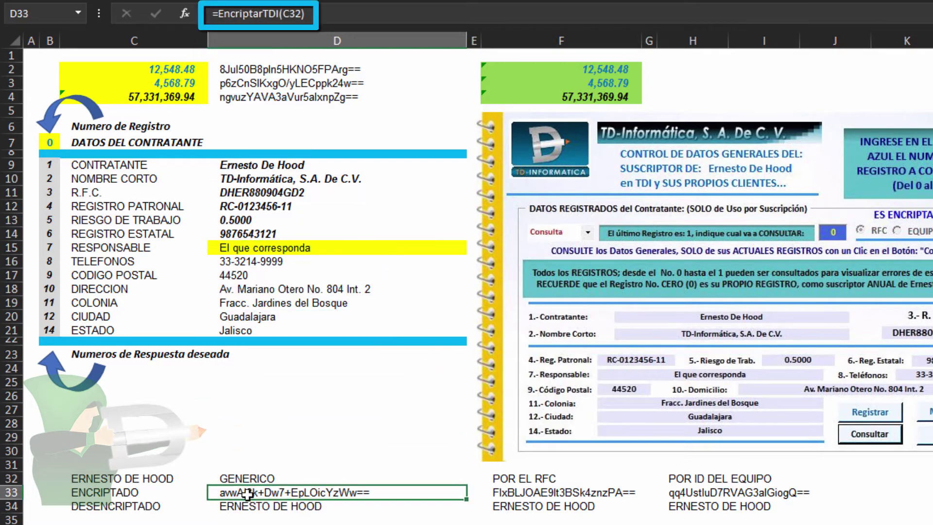
{"action": "left_click", "coordinate": [322, 16]}
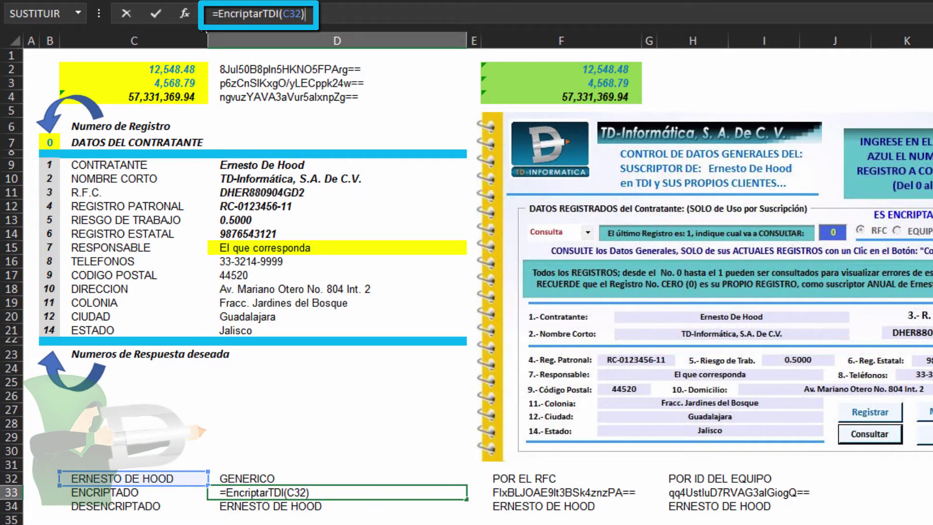
{"action": "left_click", "coordinate": [185, 14]}
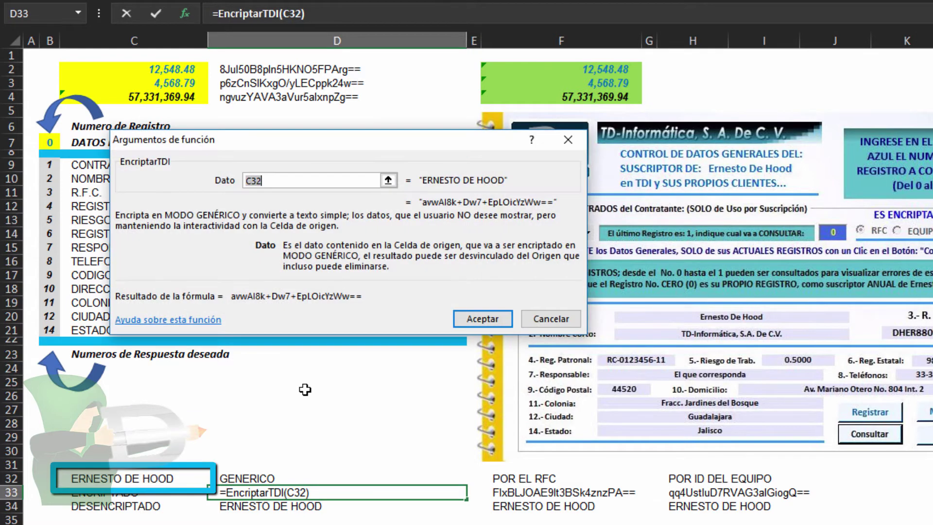
{"action": "left_click", "coordinate": [295, 181]}
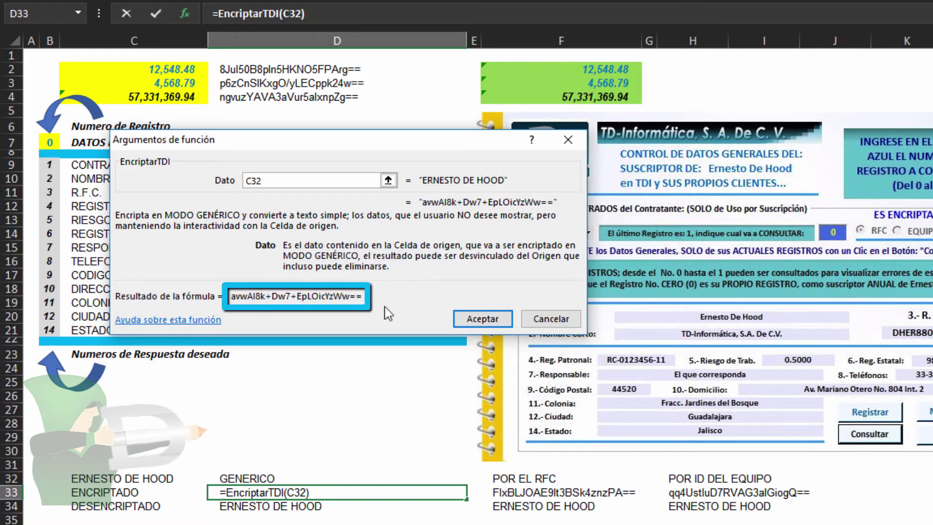
{"action": "key", "text": "Return"}
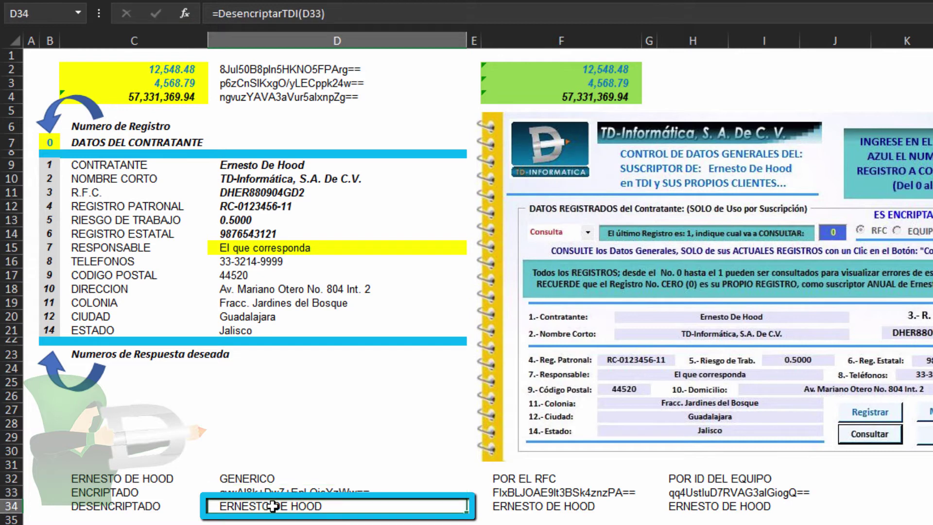
Check D34's =DesencriptarTDI(D33) arguments and its decrypted plain-text result
{"action": "key", "text": "F2"}
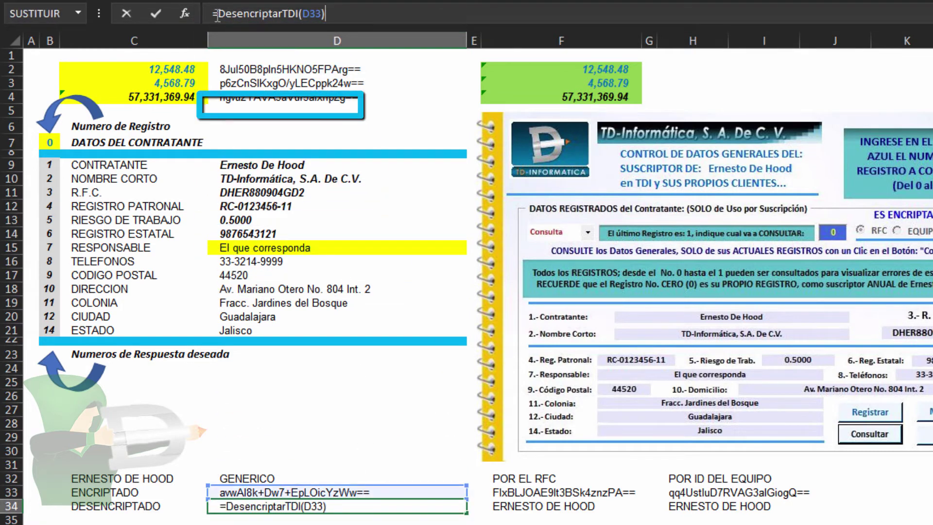
{"action": "left_click", "coordinate": [184, 14]}
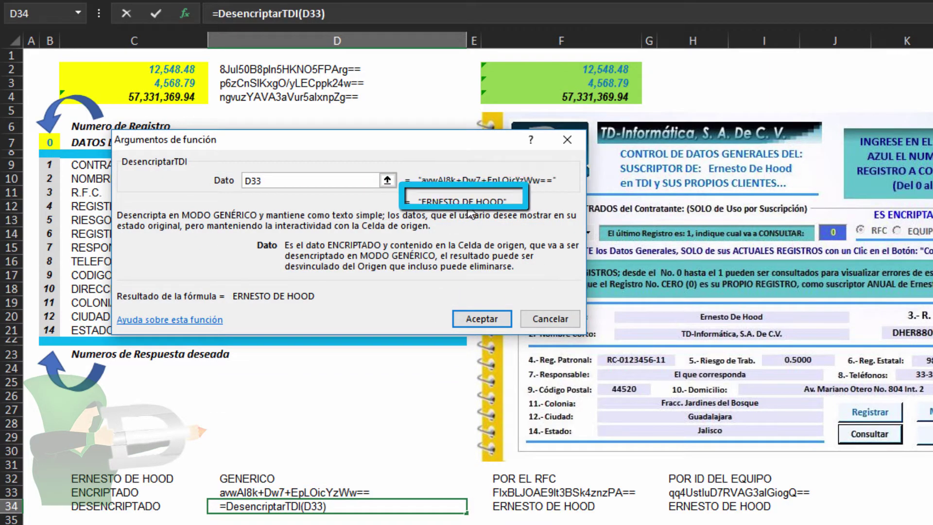
{"action": "left_click", "coordinate": [543, 326]}
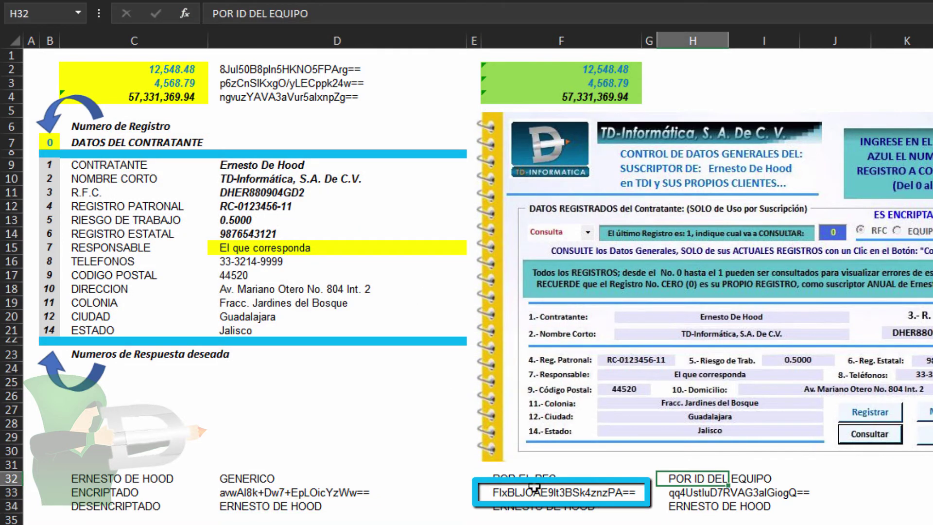
Inspect F33's =EncriptaPorRFC(C32) arguments and compare its output with D33's generic encrypted value
{"action": "left_click", "coordinate": [537, 473]}
{"action": "left_click", "coordinate": [539, 492]}
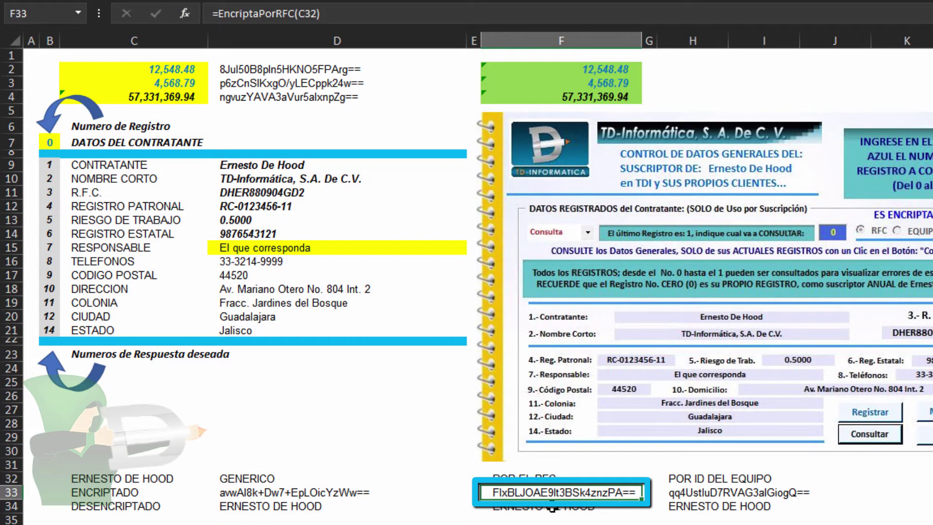
{"action": "left_click", "coordinate": [341, 12]}
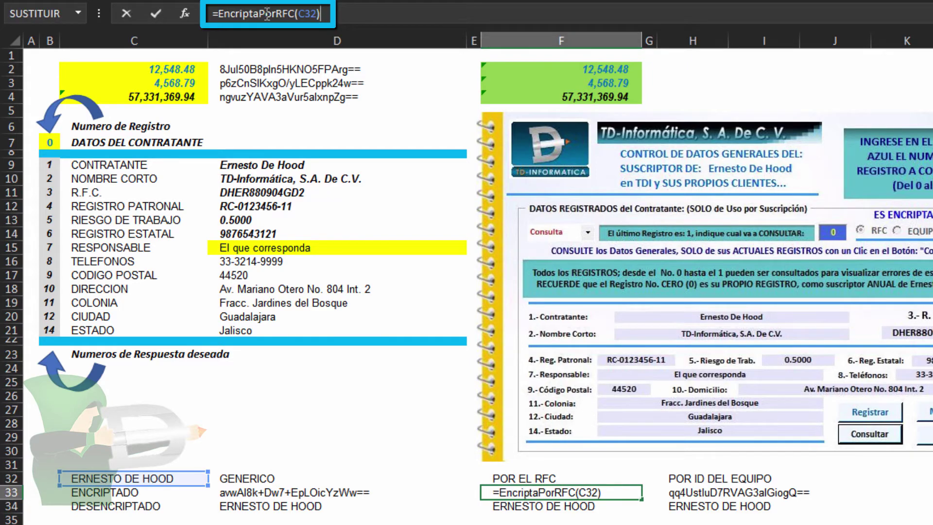
{"action": "left_click", "coordinate": [184, 14]}
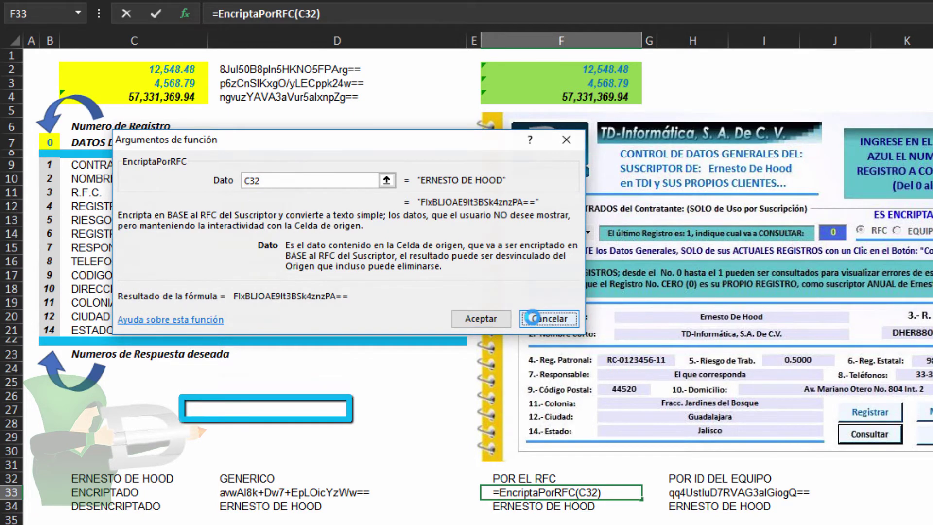
{"action": "left_click", "coordinate": [551, 318]}
{"action": "left_click", "coordinate": [252, 492]}
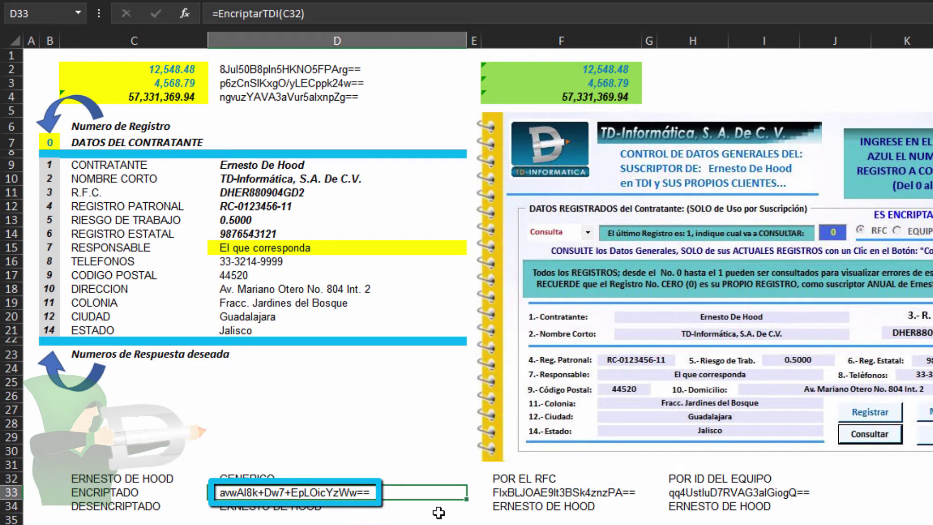
{"action": "key", "text": "Right"}
{"action": "key", "text": "Right"}
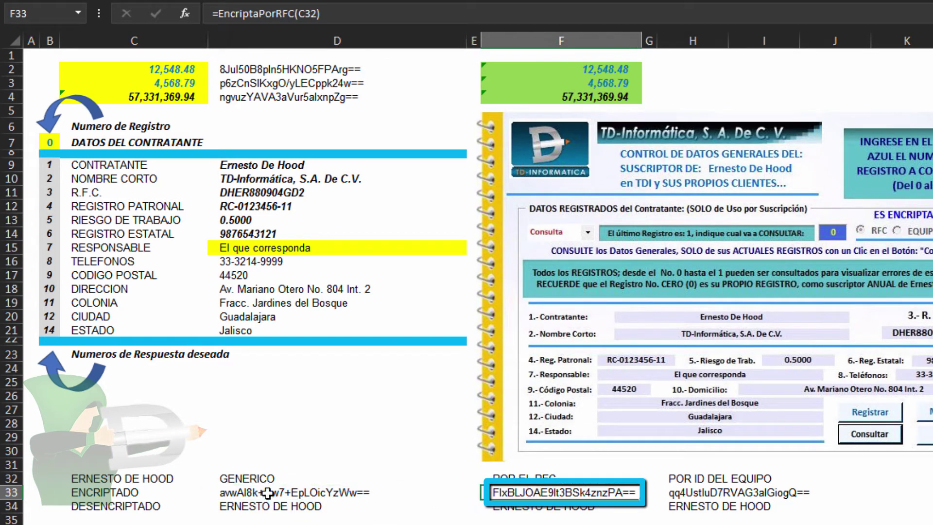
{"action": "left_click", "coordinate": [267, 492]}
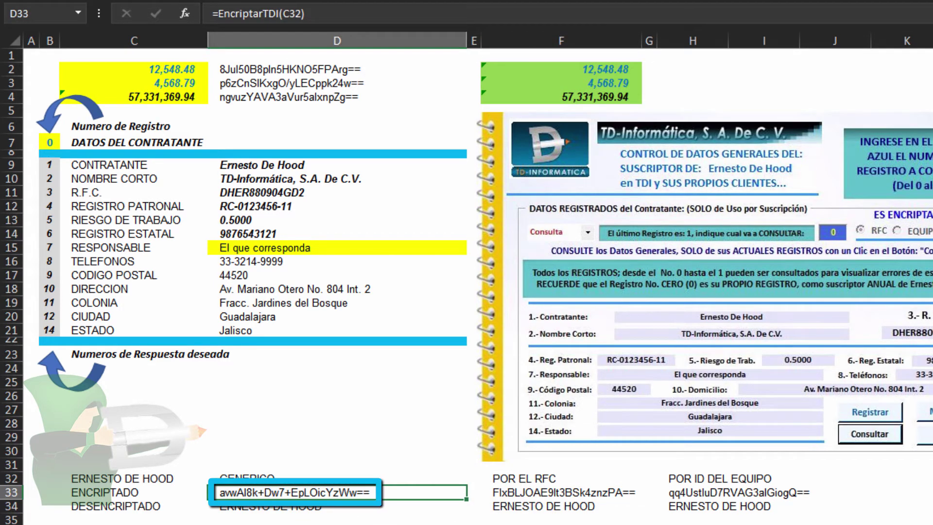
{"action": "left_click", "coordinate": [508, 492]}
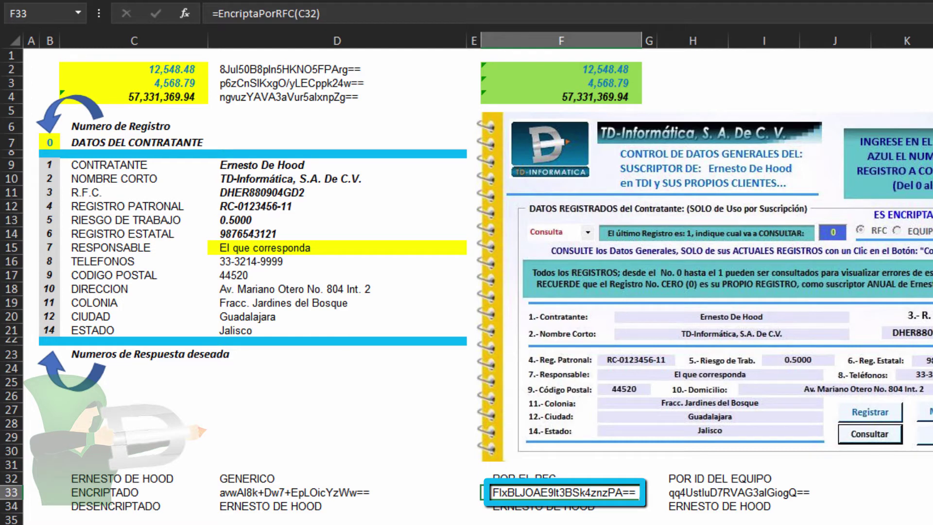
Review F34's =DesencriptaPorRFC(F33) arguments and confirm it decrypts back to the name
{"action": "left_click", "coordinate": [528, 508]}
{"action": "left_click", "coordinate": [559, 492]}
{"action": "left_click", "coordinate": [529, 507]}
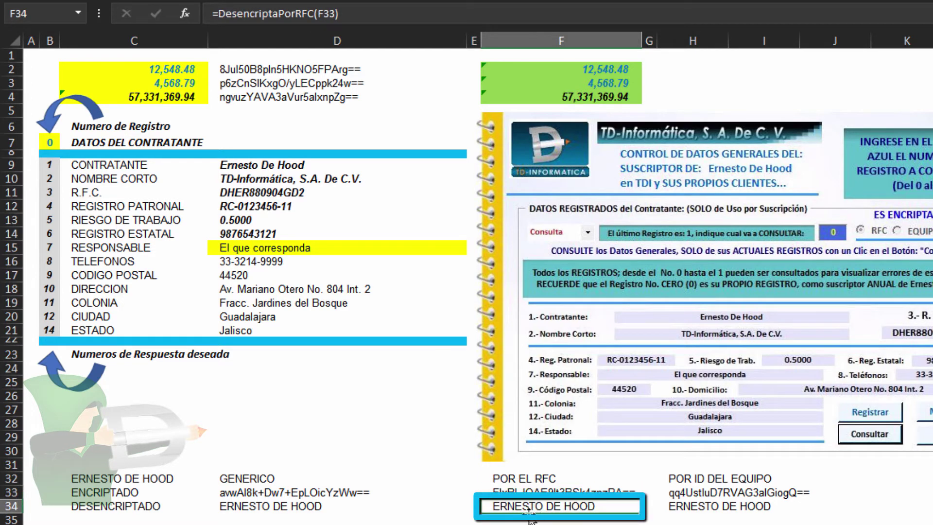
{"action": "left_click", "coordinate": [366, 13]}
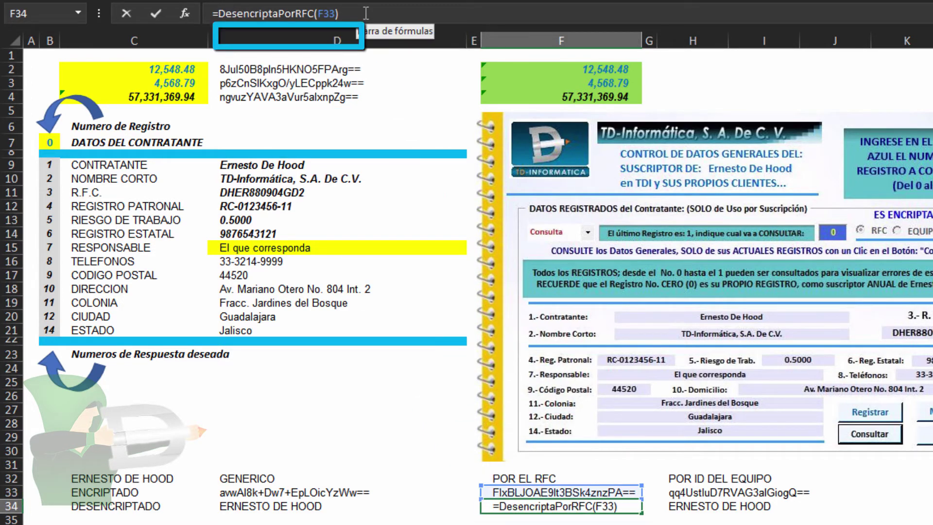
{"action": "left_click", "coordinate": [186, 13]}
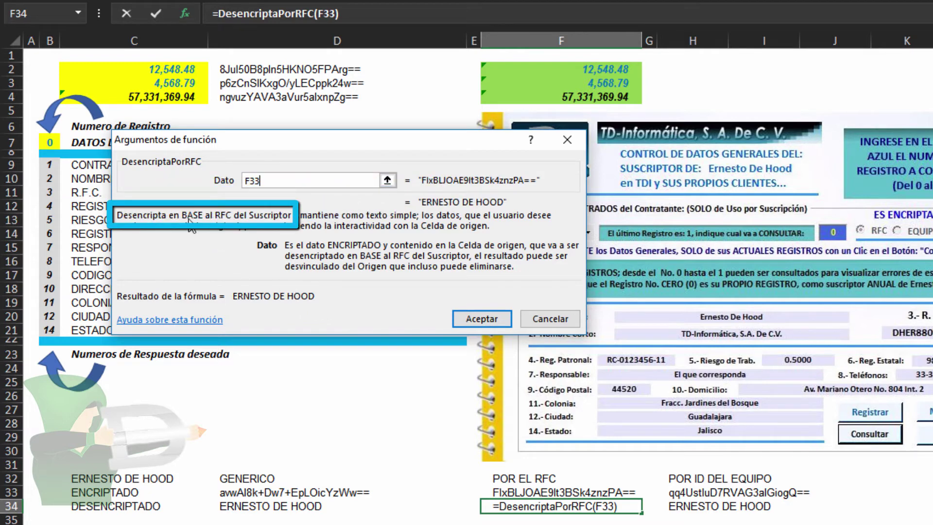
{"action": "left_click", "coordinate": [546, 320]}
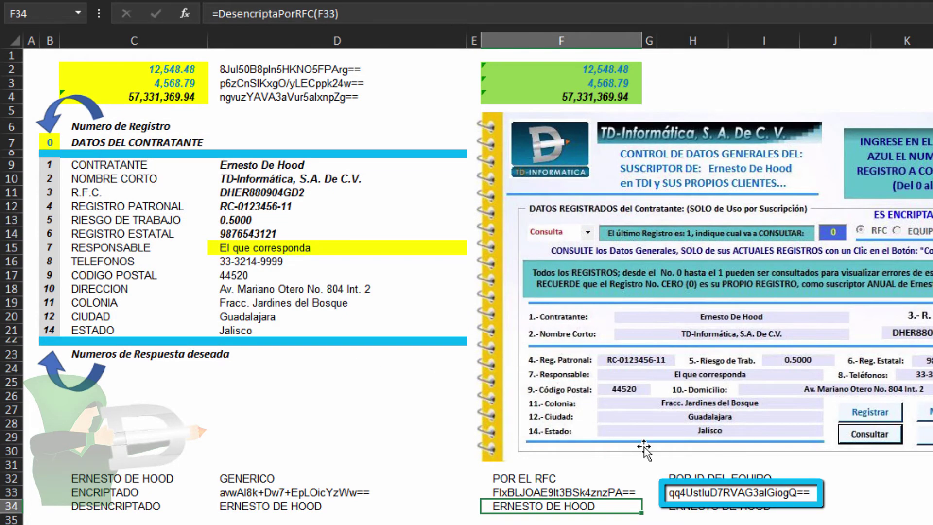
Review H33's =EncriptaPorIDdelEQUIPO(C32) arguments and confirm the formula
{"action": "left_click", "coordinate": [694, 493]}
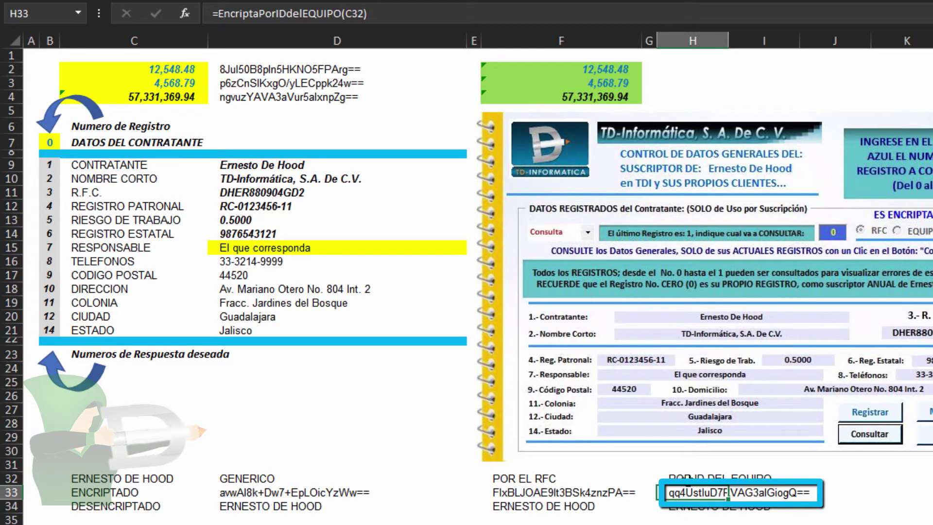
{"action": "key", "text": "Up"}
{"action": "left_click", "coordinate": [691, 493]}
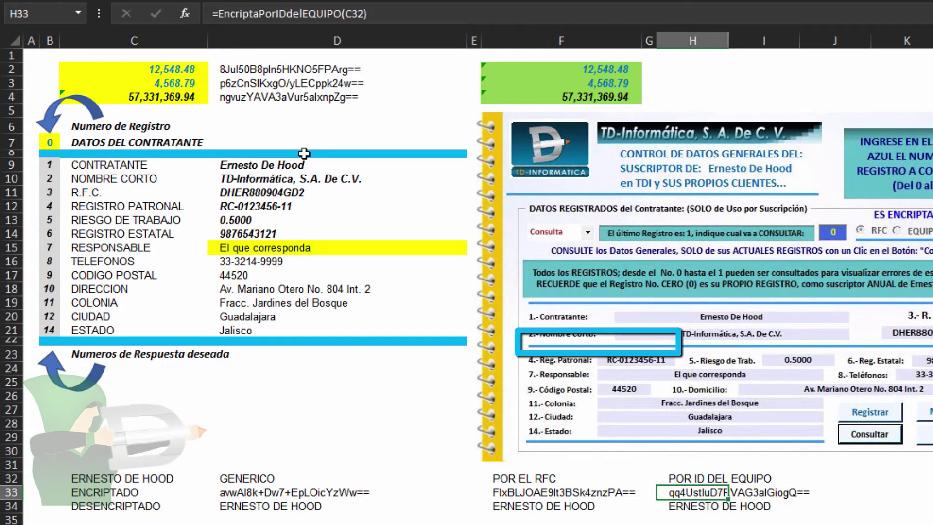
{"action": "left_click", "coordinate": [333, 13]}
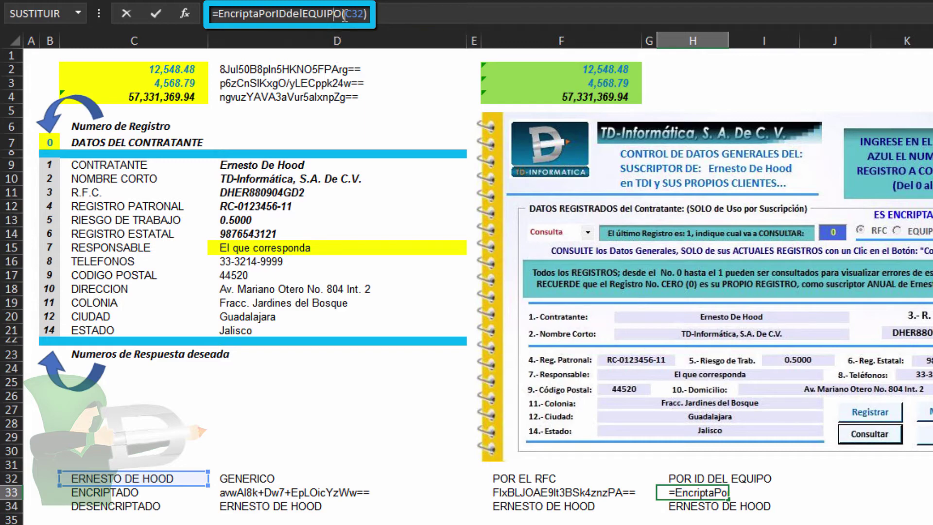
{"action": "left_click", "coordinate": [185, 14]}
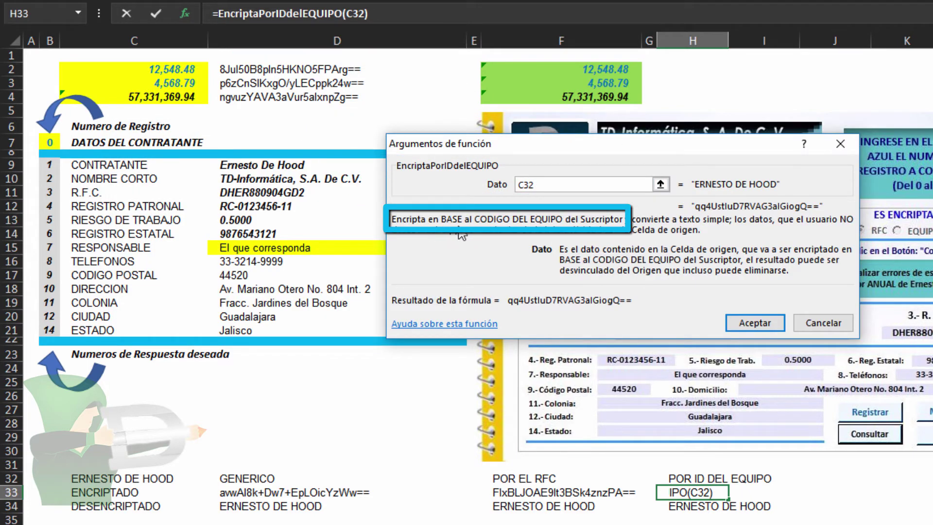
{"action": "left_click", "coordinate": [755, 323]}
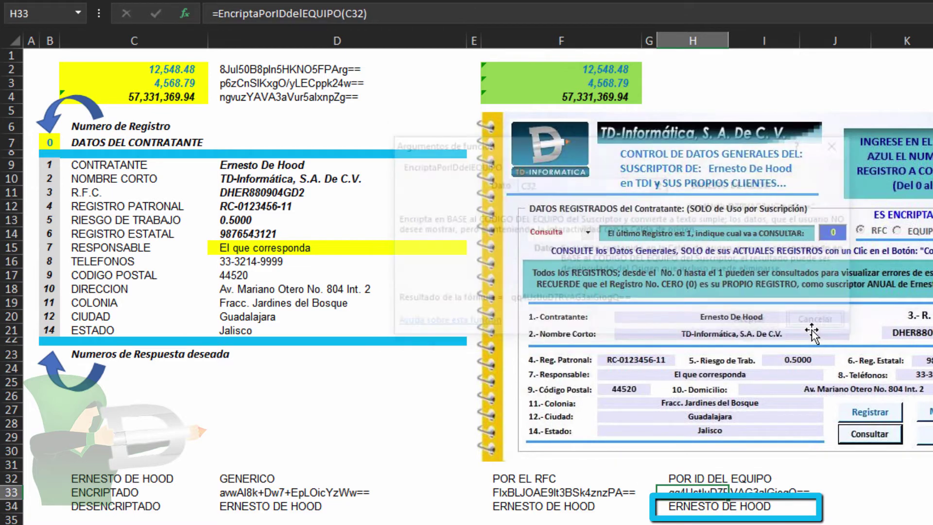
Review H34's =DesencriptaPorIDdelQUIPO(H33) arguments, checking Dato points to H33, and confirm it
{"action": "left_click", "coordinate": [682, 508]}
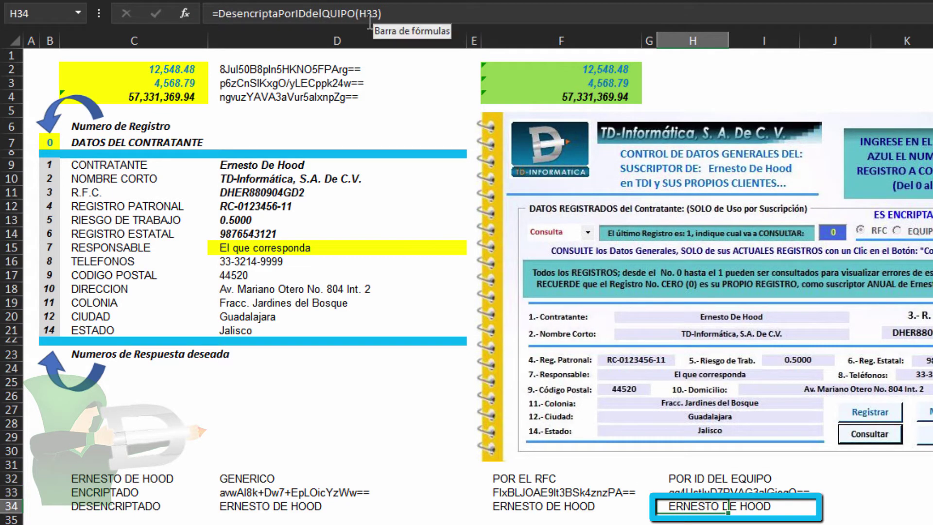
{"action": "left_click", "coordinate": [352, 14]}
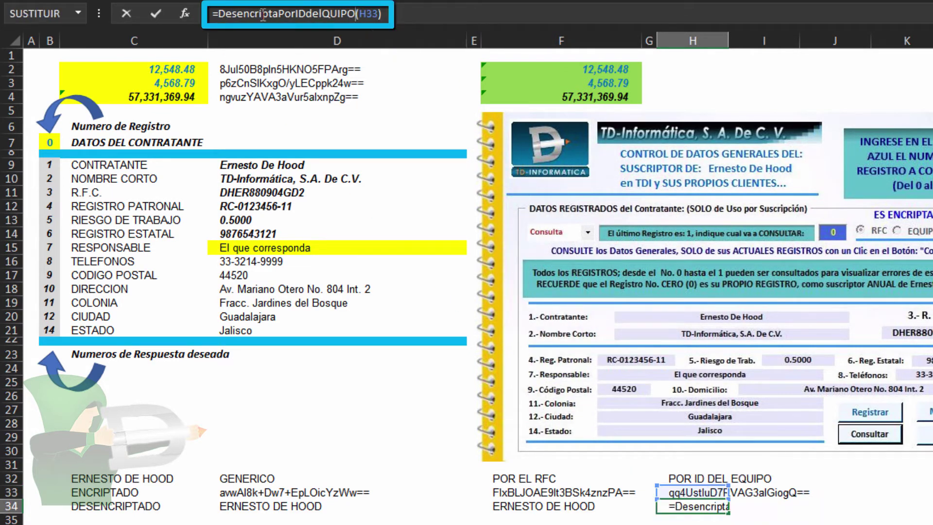
{"action": "left_click", "coordinate": [184, 14]}
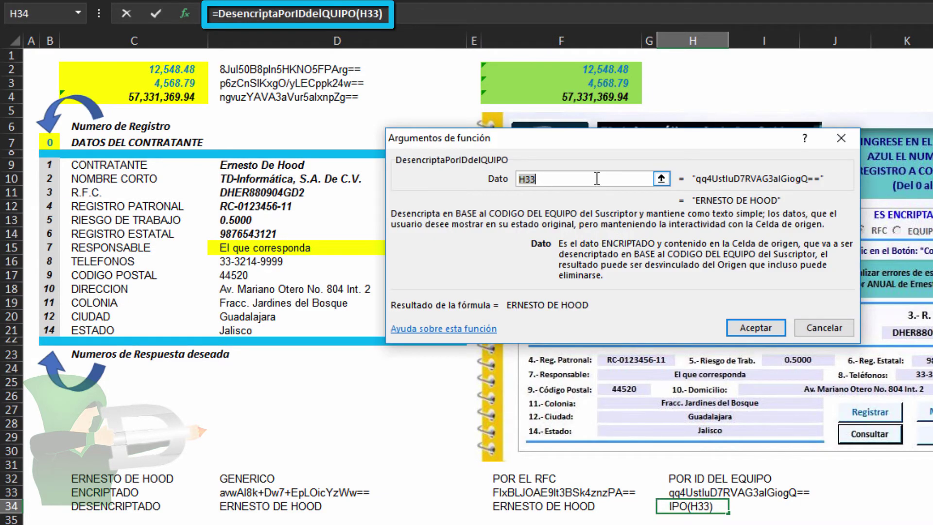
{"action": "left_click", "coordinate": [597, 179]}
{"action": "left_click", "coordinate": [756, 328]}
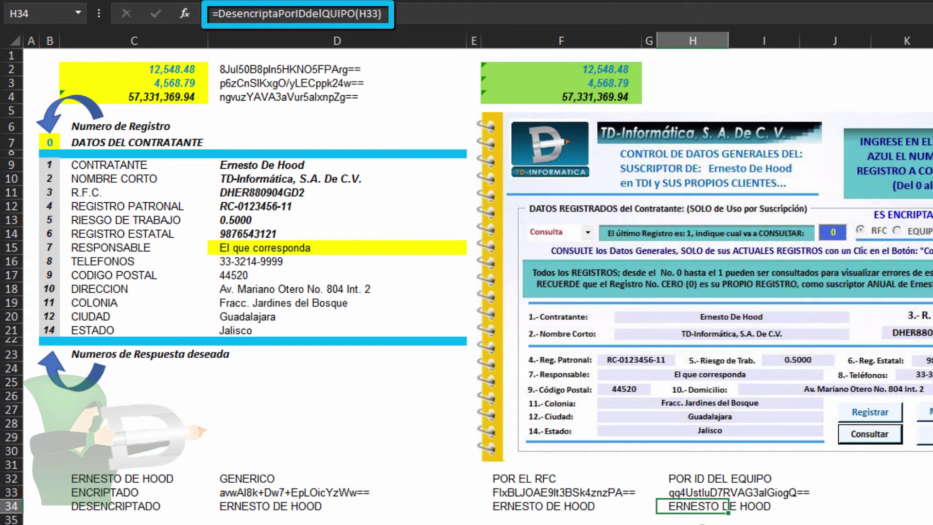
Compare H33's equipment-ID encrypted value with the RFC result in F33 and generic result in D33
{"action": "left_click", "coordinate": [687, 492]}
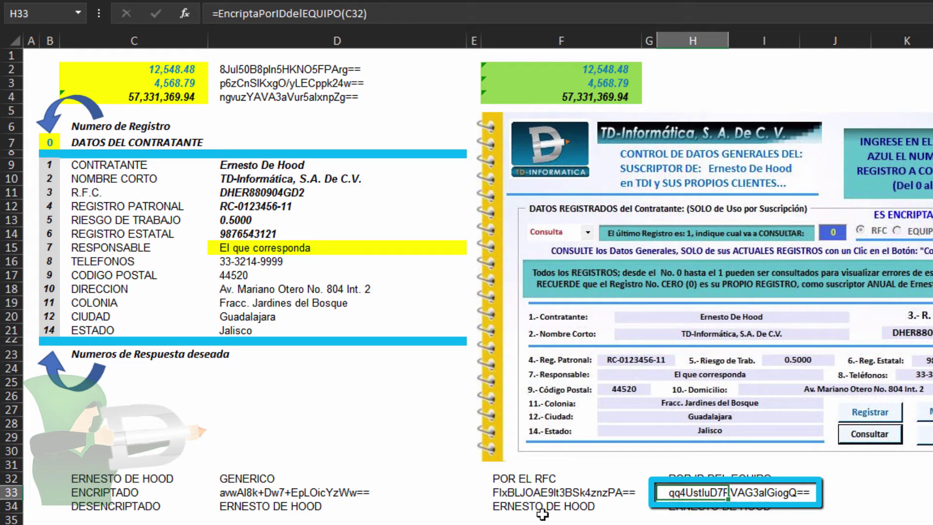
{"action": "left_click", "coordinate": [517, 494]}
{"action": "left_click", "coordinate": [262, 494]}
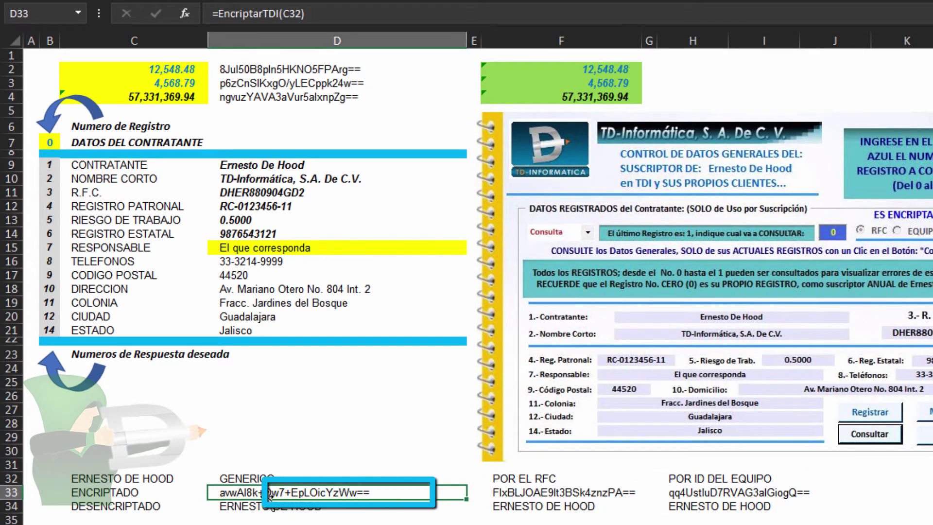
{"action": "left_click", "coordinate": [729, 495]}
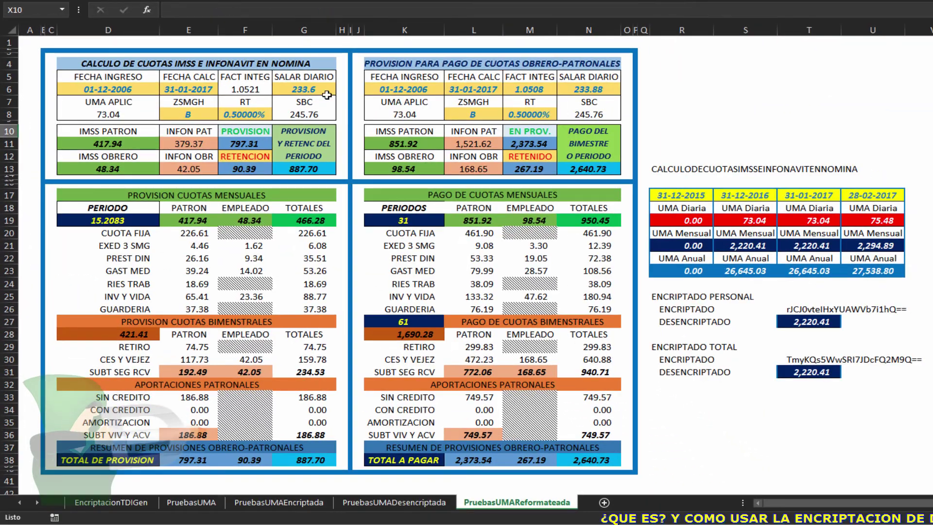
Open F11's =VALOR(DesencriptaPorRFC(...)) arguments, review the 797.31 result, and cancel
{"action": "left_click", "coordinate": [244, 144]}
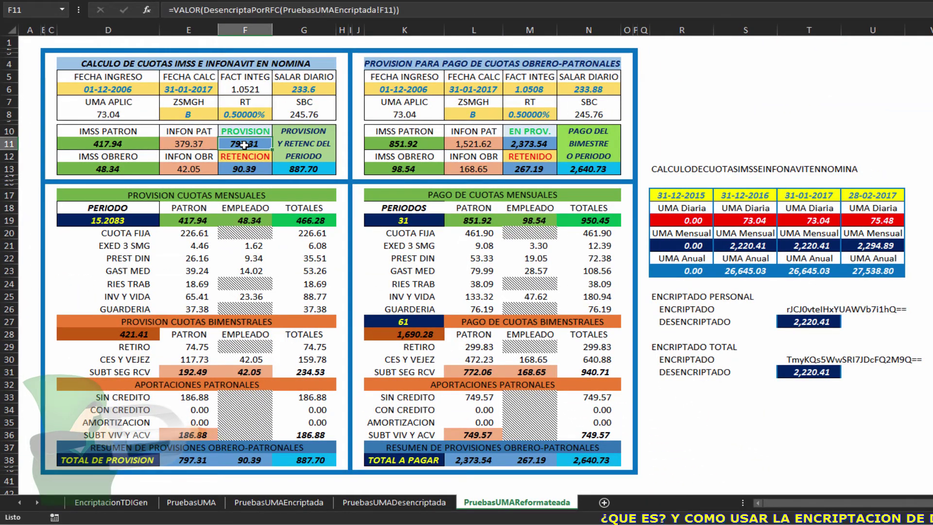
{"action": "left_click", "coordinate": [274, 12]}
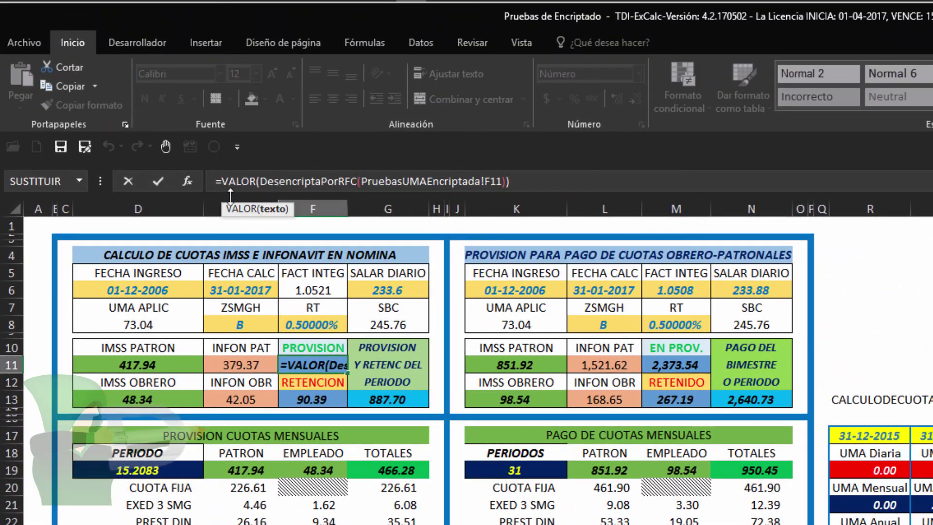
{"action": "left_click", "coordinate": [192, 180]}
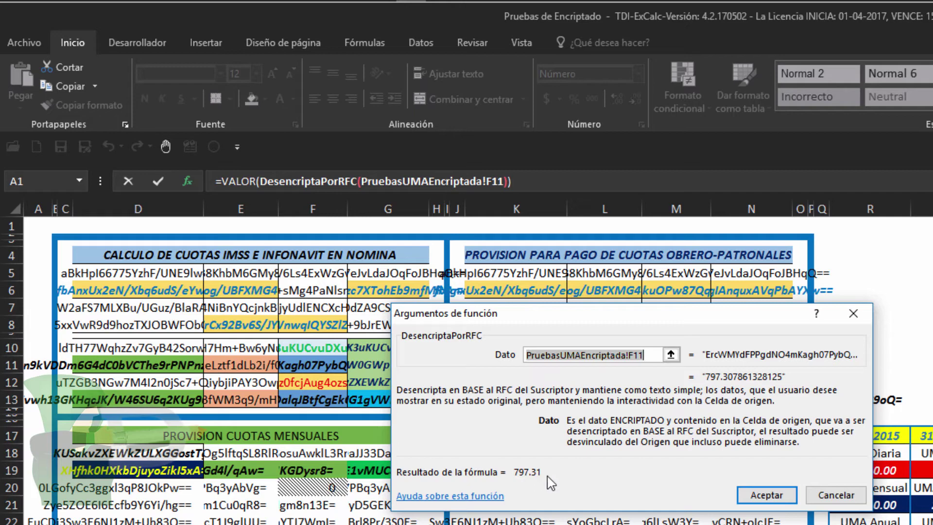
{"action": "left_click", "coordinate": [836, 495]}
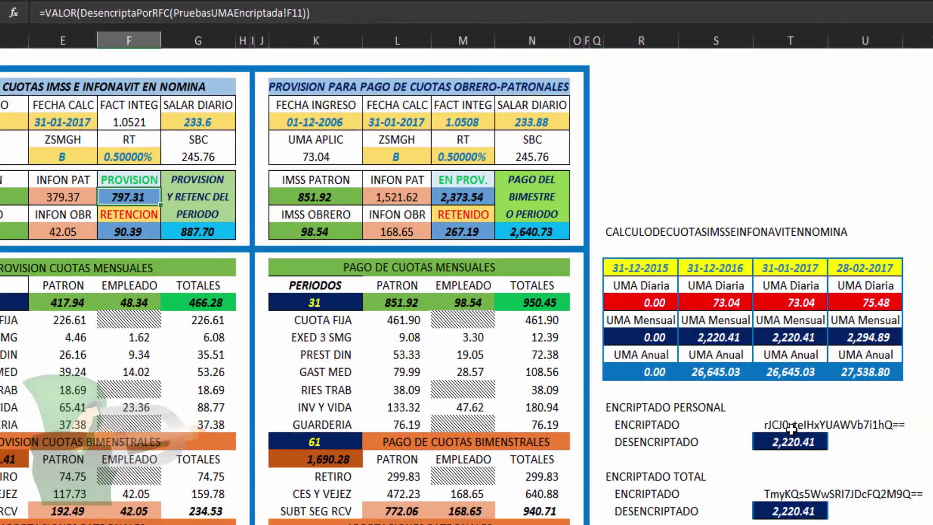
Inspect =EncriptadoPERSONAL($R$13,S21)'s PalabraPersonal and Dato arguments, keep it unchanged, then select the decrypted 2,220.41
{"action": "left_click", "coordinate": [916, 516]}
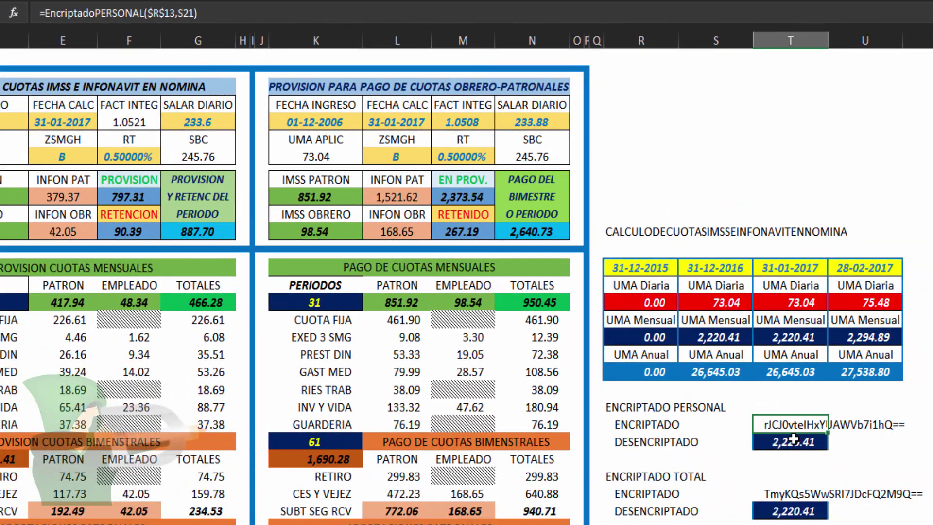
{"action": "left_click", "coordinate": [145, 13]}
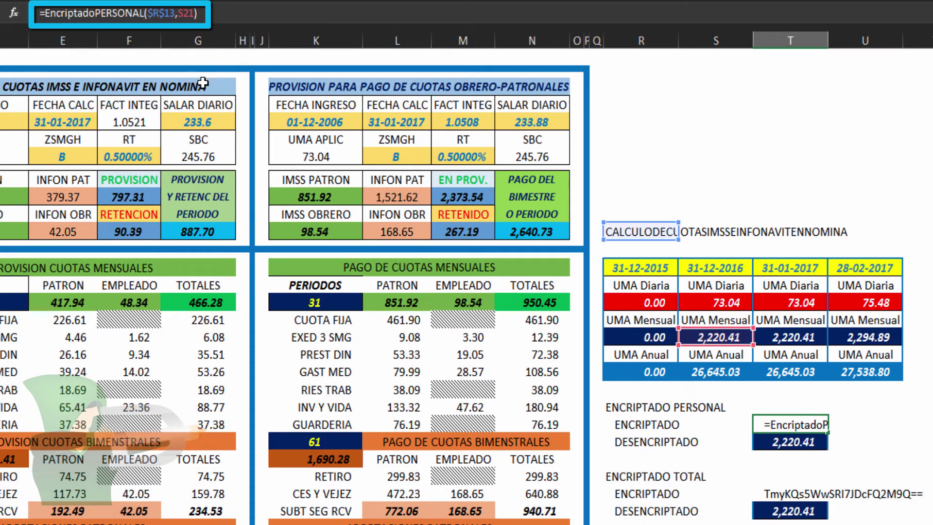
{"action": "left_click", "coordinate": [17, 16]}
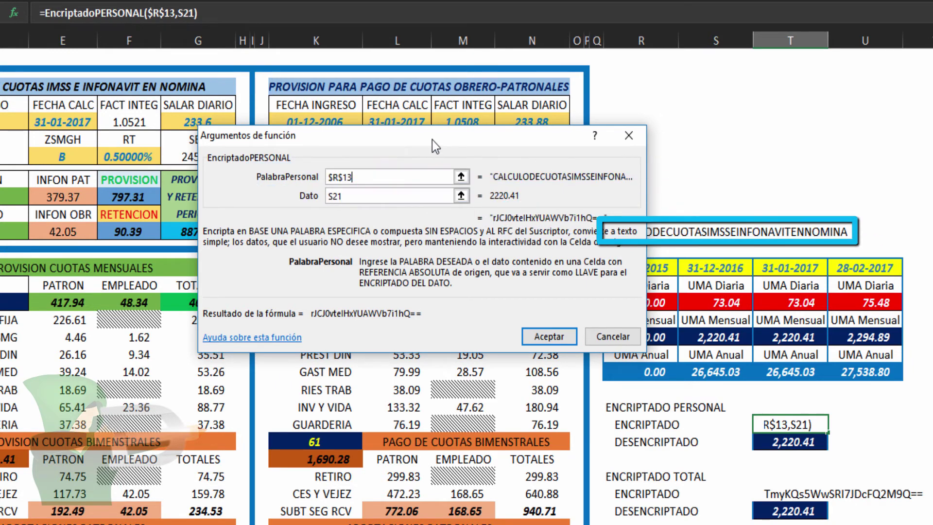
{"action": "left_click_drag", "start_coordinate": [434, 146], "coordinate": [439, 375]}
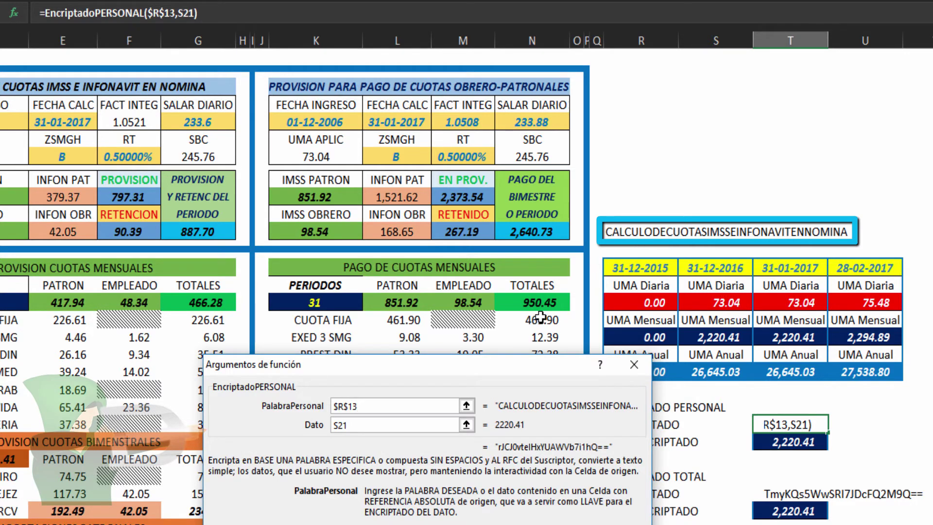
{"action": "left_click_drag", "start_coordinate": [503, 363], "coordinate": [436, 96]}
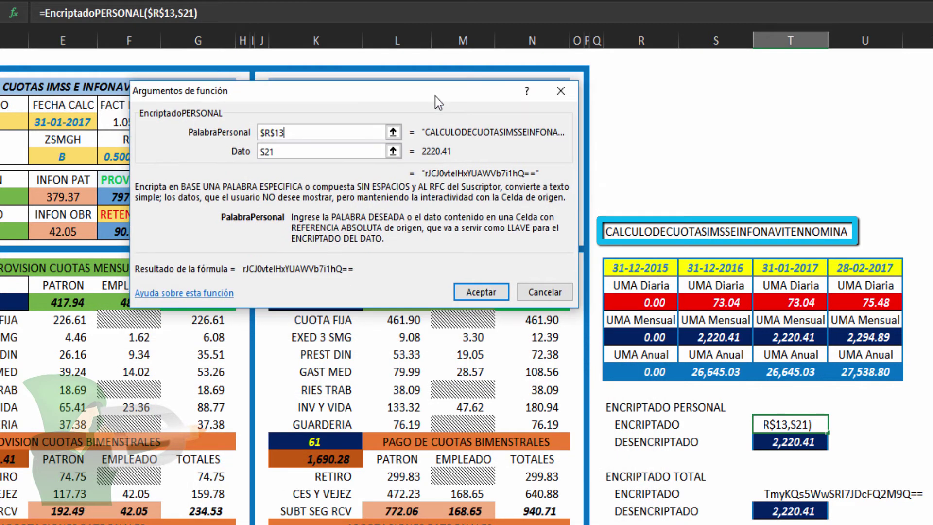
{"action": "left_click", "coordinate": [324, 154]}
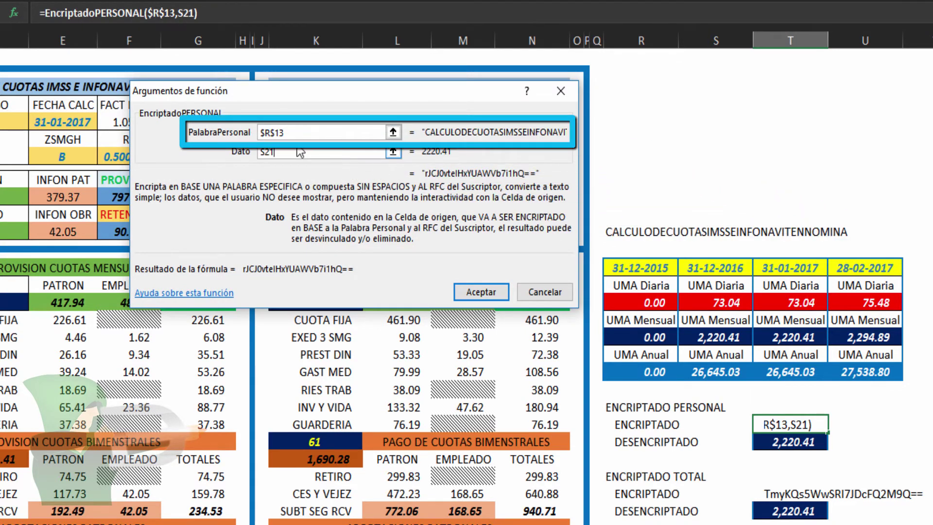
{"action": "left_click", "coordinate": [299, 132]}
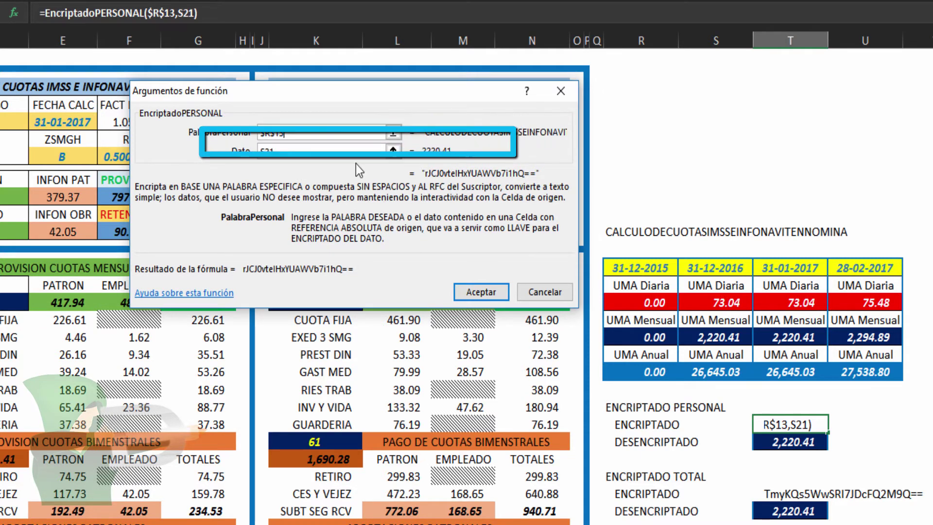
{"action": "left_click", "coordinate": [307, 151]}
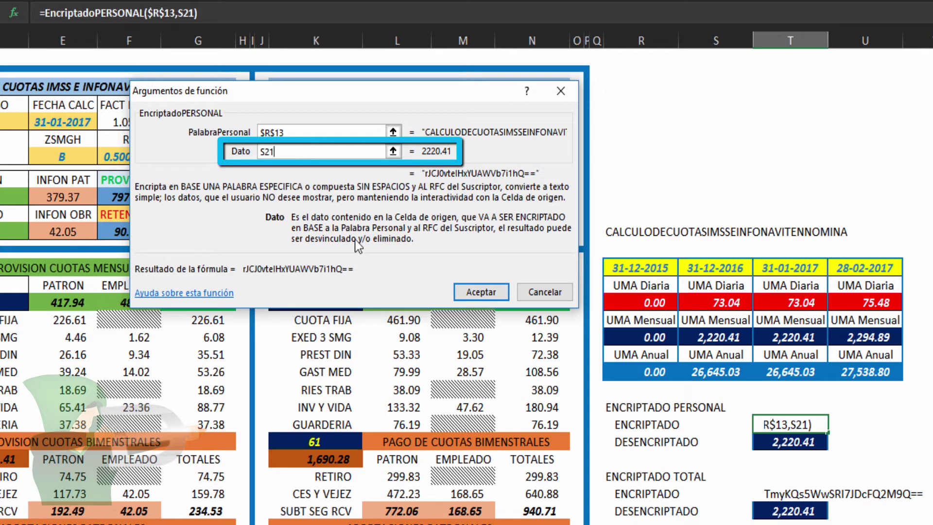
{"action": "left_click", "coordinate": [545, 292]}
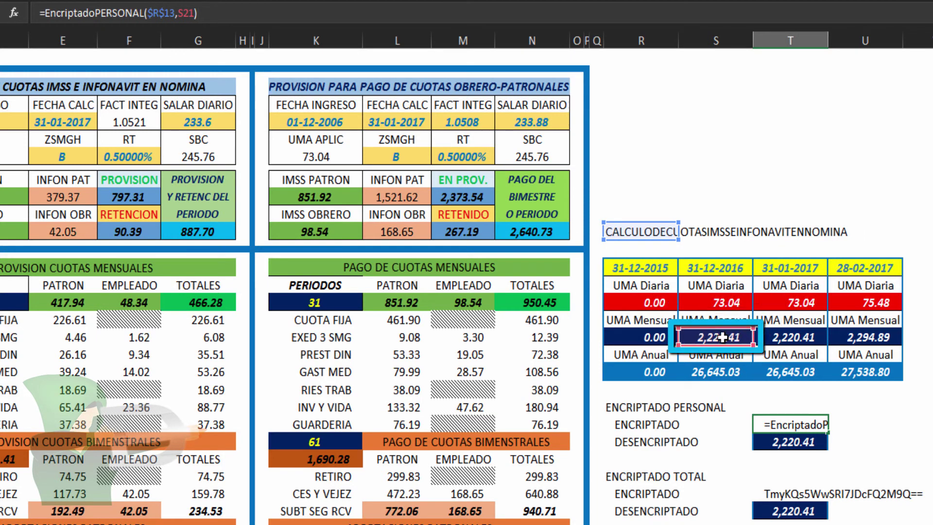
{"action": "key", "text": "ctrl+Return"}
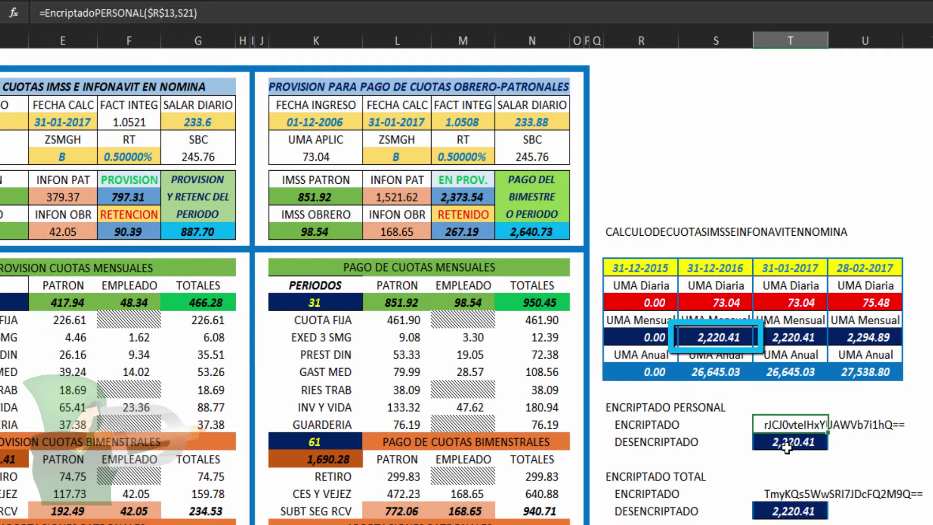
{"action": "left_click", "coordinate": [784, 443]}
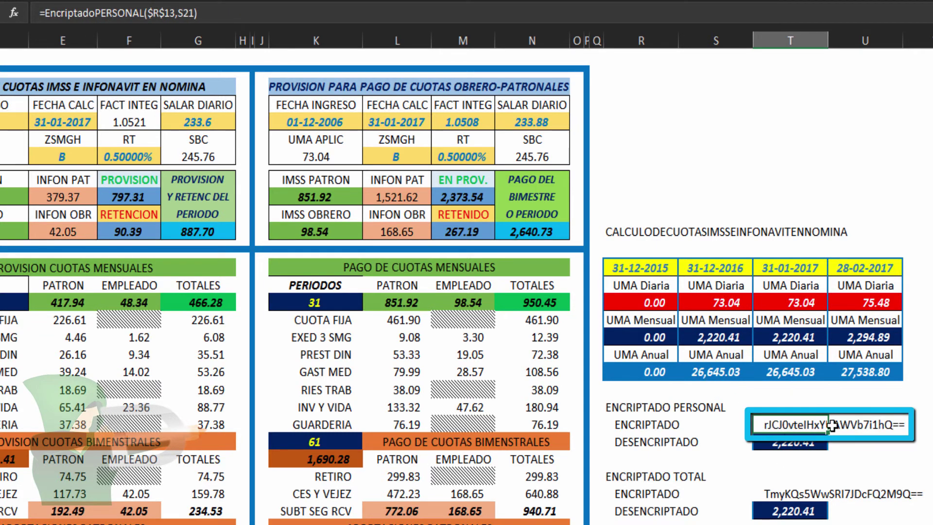
{"action": "left_click", "coordinate": [776, 443]}
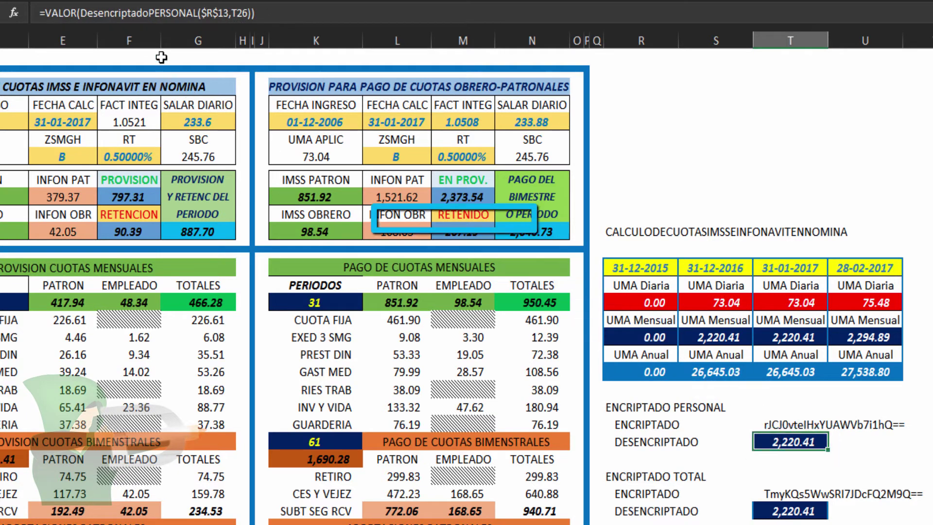
Glance at the DesencriptadoPERSONAL formula, then inspect =EncriptadoTOTAL(T21)'s arguments and keep it unchanged
{"action": "left_click", "coordinate": [148, 14]}
{"action": "key", "text": "Escape"}
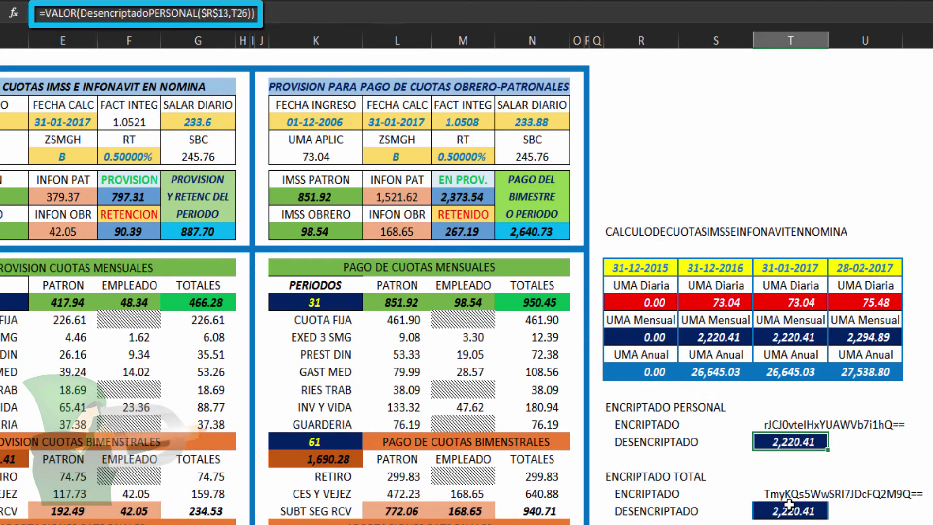
{"action": "left_click", "coordinate": [801, 495]}
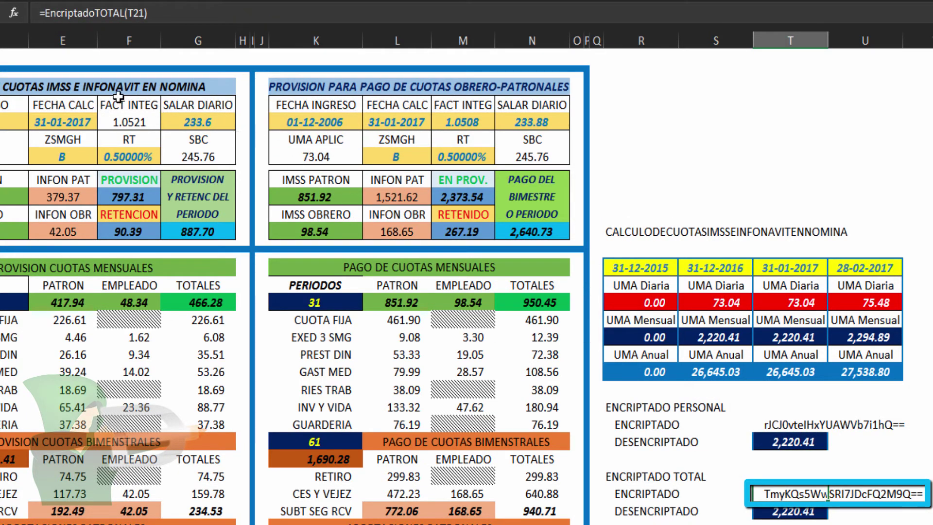
{"action": "left_click", "coordinate": [125, 13]}
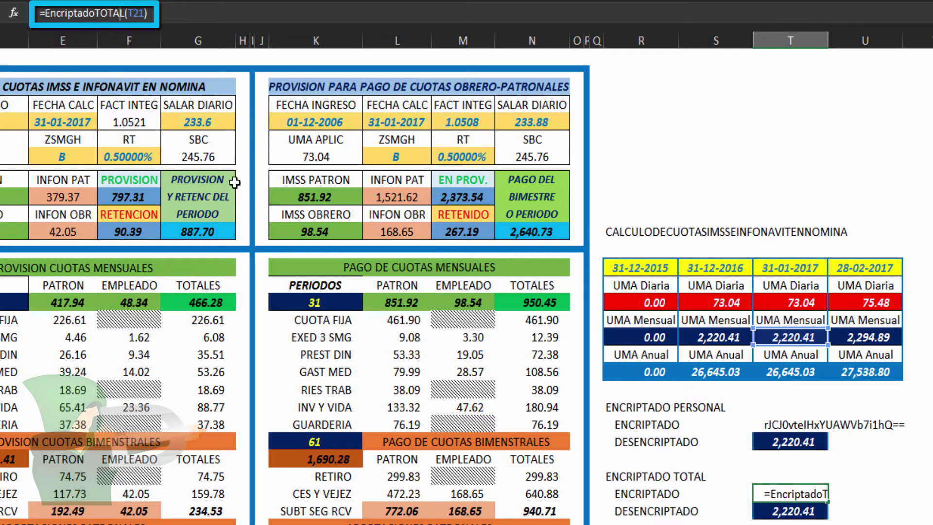
{"action": "left_click", "coordinate": [13, 14]}
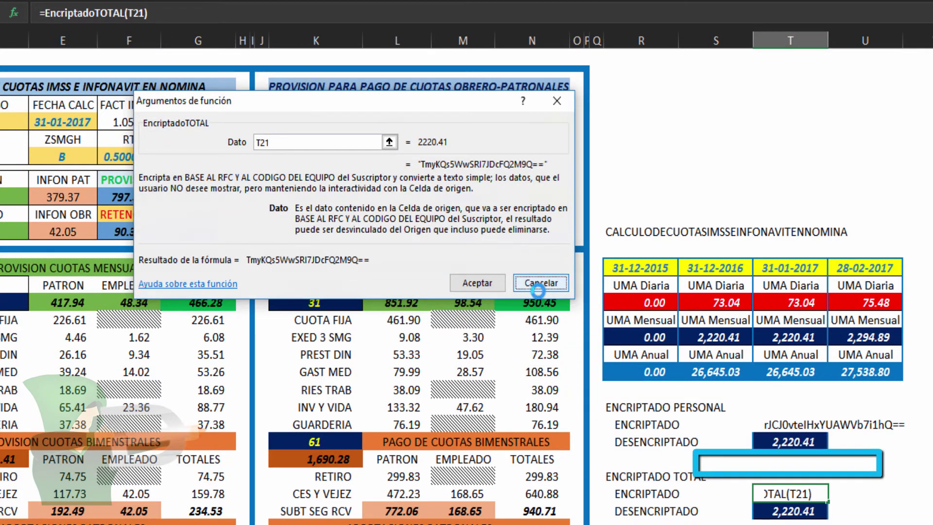
{"action": "left_click", "coordinate": [540, 286]}
{"action": "key", "text": "F2"}
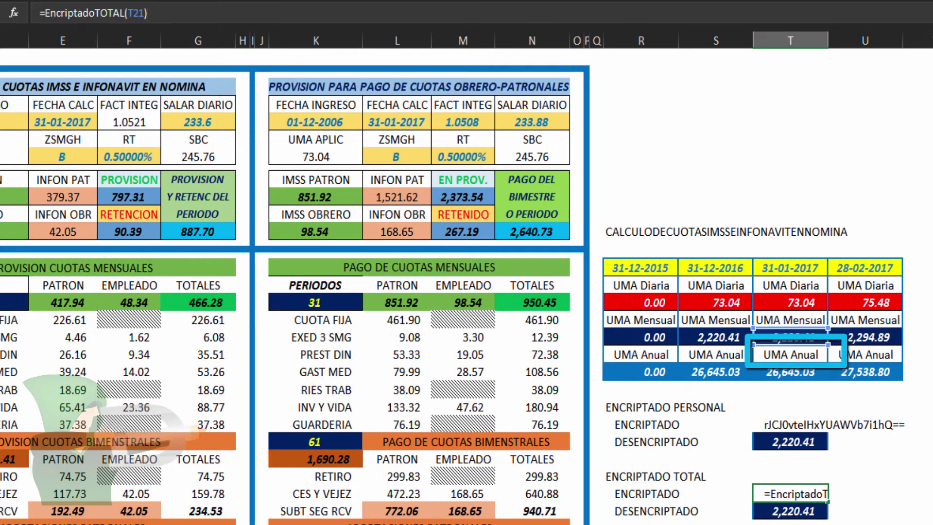
{"action": "key", "text": "ctrl+Return"}
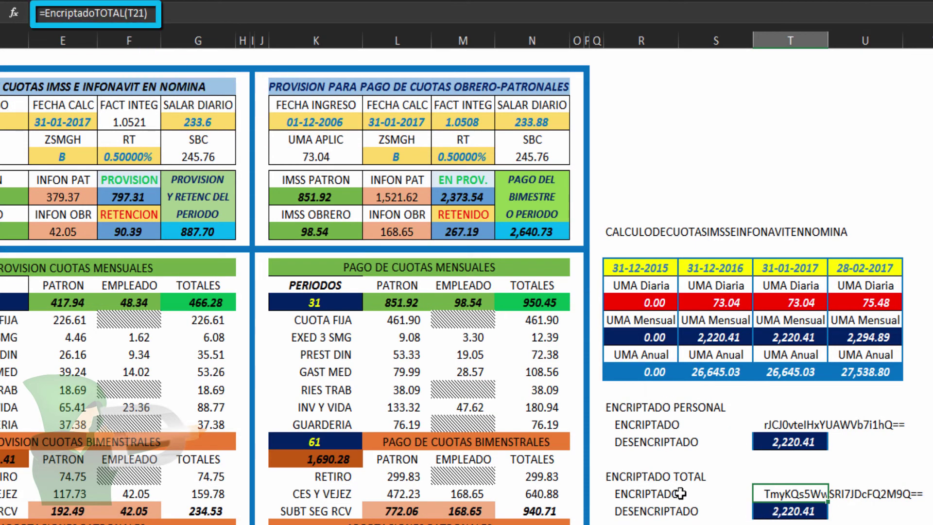
Select the ENCRIPTADO TOTAL labels, encrypted and decrypted cells, and check the 9.08 value's formula
{"action": "left_click", "coordinate": [655, 481]}
{"action": "left_click_drag", "start_coordinate": [655, 484], "coordinate": [657, 516]}
{"action": "left_click", "coordinate": [784, 494]}
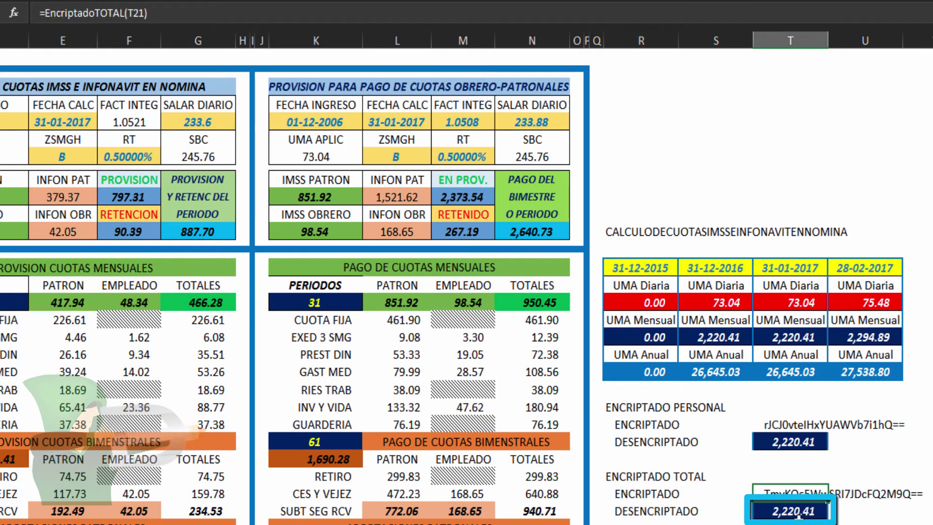
{"action": "left_click", "coordinate": [789, 511]}
{"action": "left_click", "coordinate": [407, 339]}
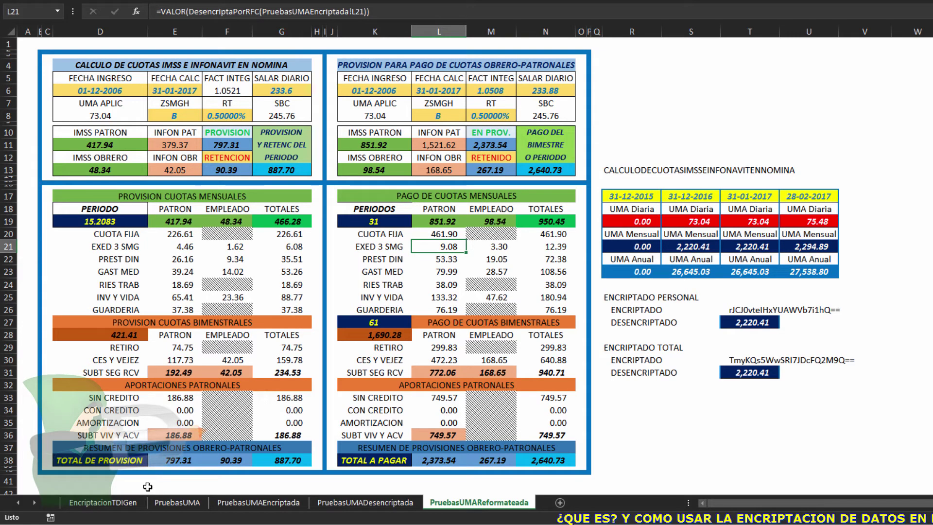
Switch to the PruebasUMA sheet and check the formulas of the 4.46, 9.34 and 26.16 fees
{"action": "left_click", "coordinate": [121, 506]}
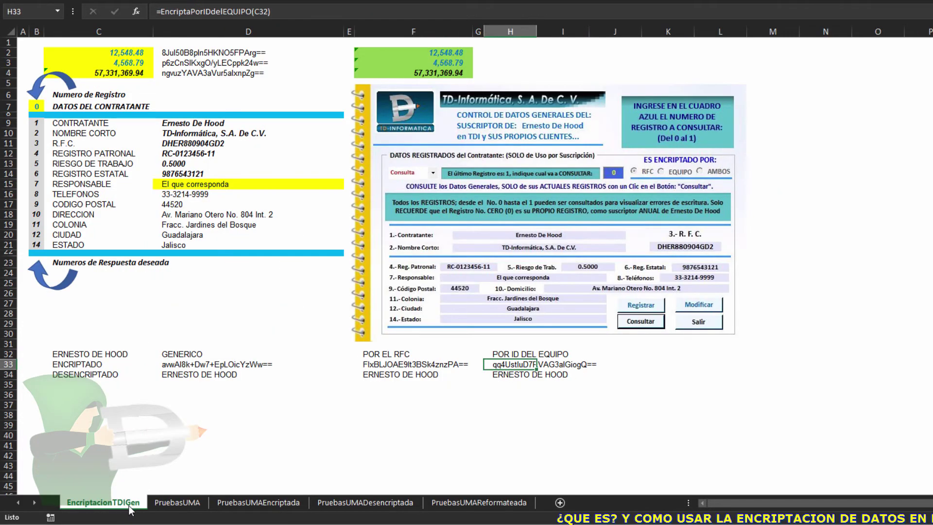
{"action": "left_click", "coordinate": [177, 502]}
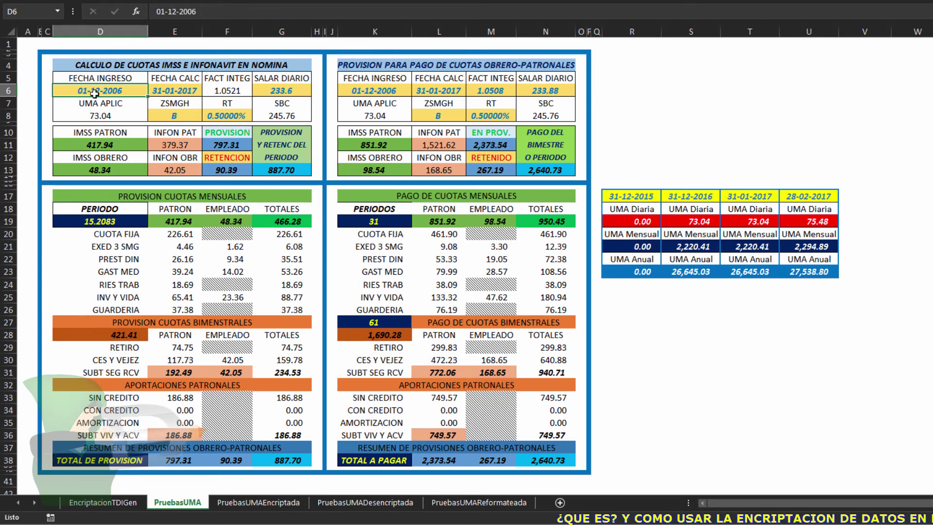
{"action": "left_click", "coordinate": [179, 246]}
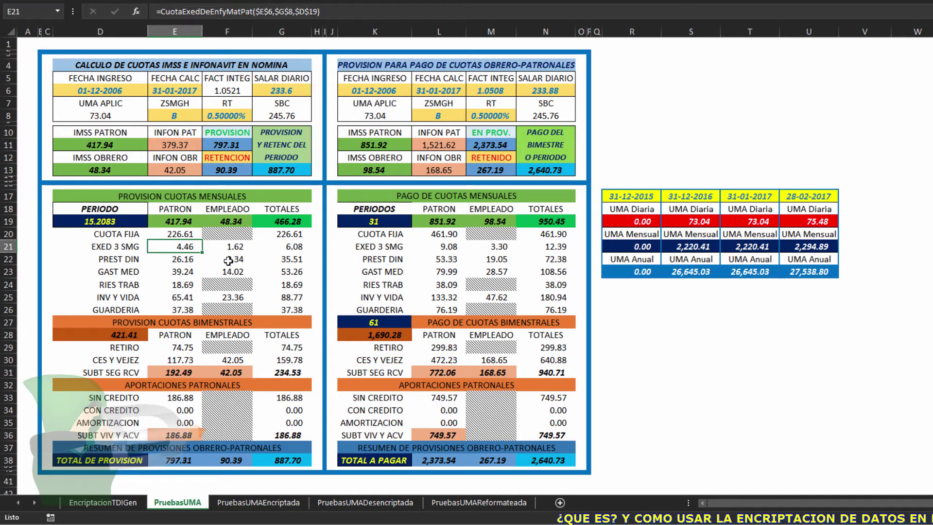
{"action": "left_click", "coordinate": [228, 261]}
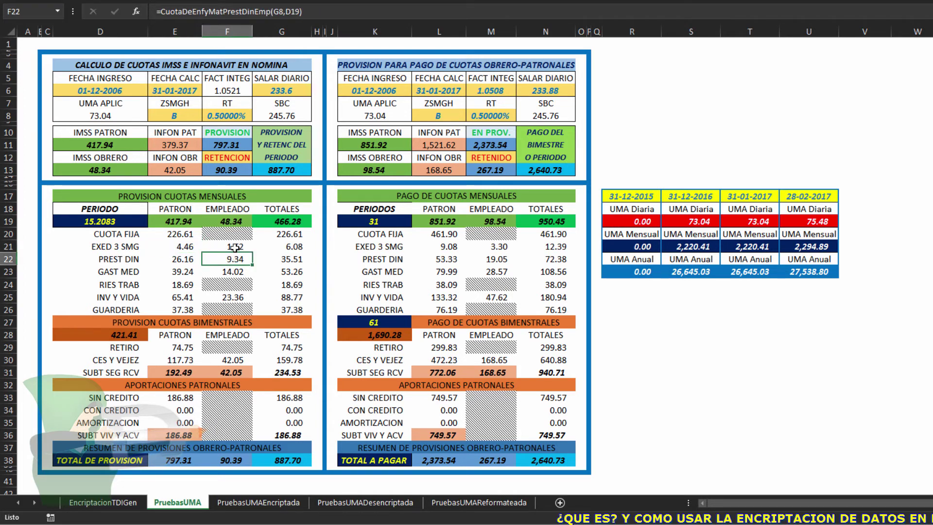
{"action": "left_click", "coordinate": [187, 259]}
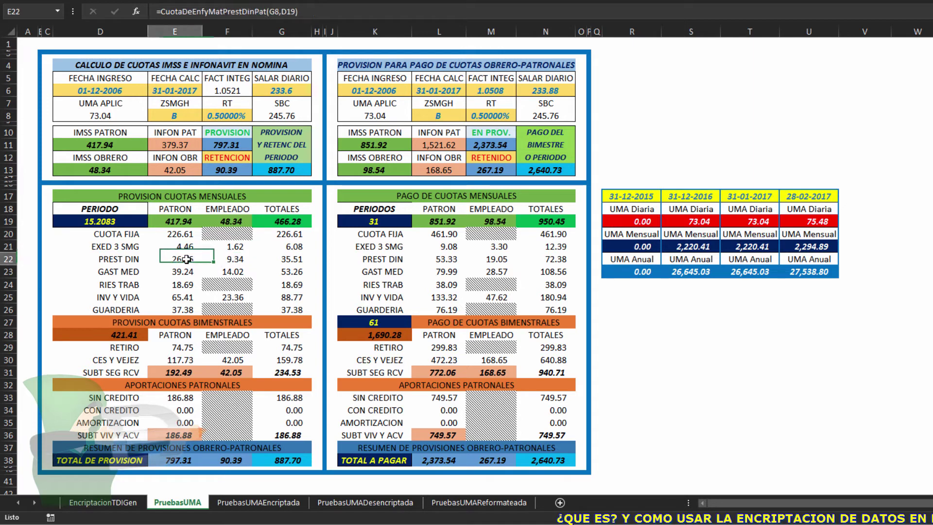
{"action": "left_click", "coordinate": [234, 260]}
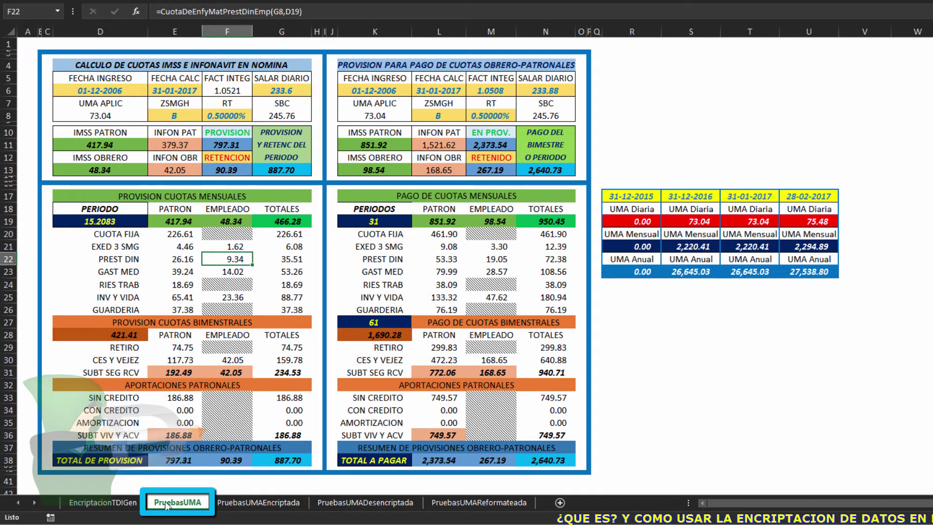
Review =CuotaFijaDeEnfyMat(E6,D19)'s arguments for the 226.61 fee, accept, then check the 1.62 fee
{"action": "left_click", "coordinate": [184, 234]}
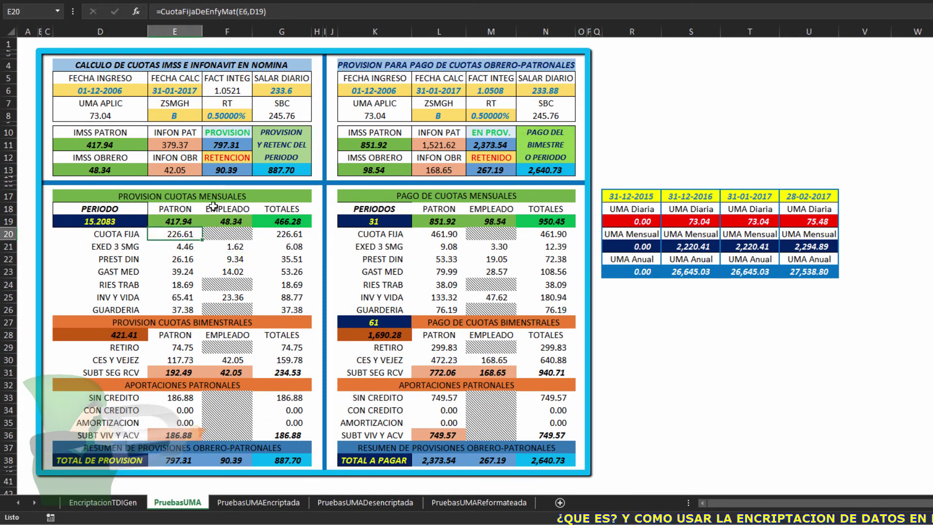
{"action": "left_click", "coordinate": [218, 11]}
{"action": "left_click", "coordinate": [136, 12]}
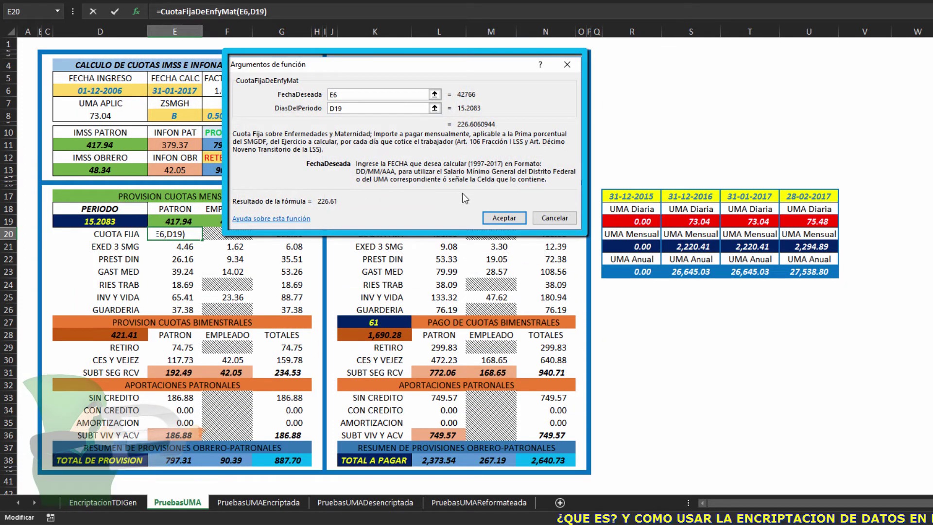
{"action": "left_click", "coordinate": [503, 218]}
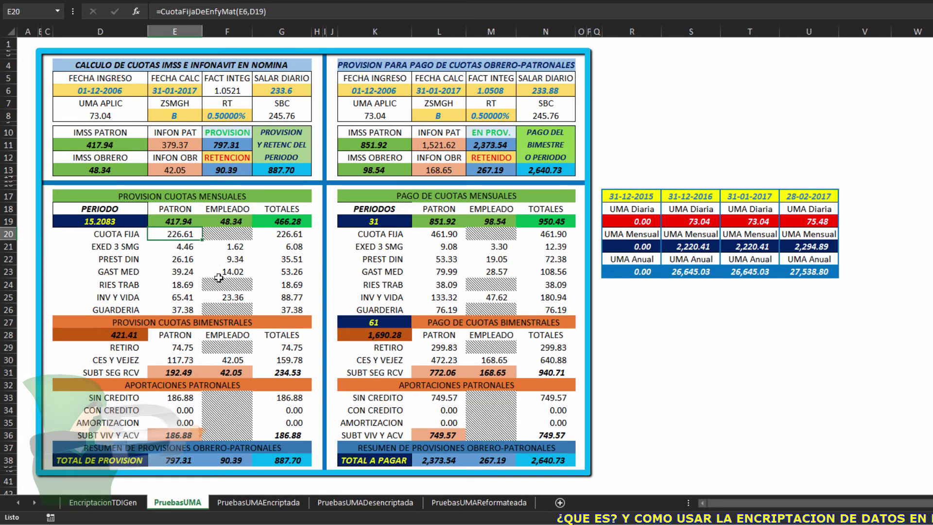
{"action": "left_click", "coordinate": [234, 247]}
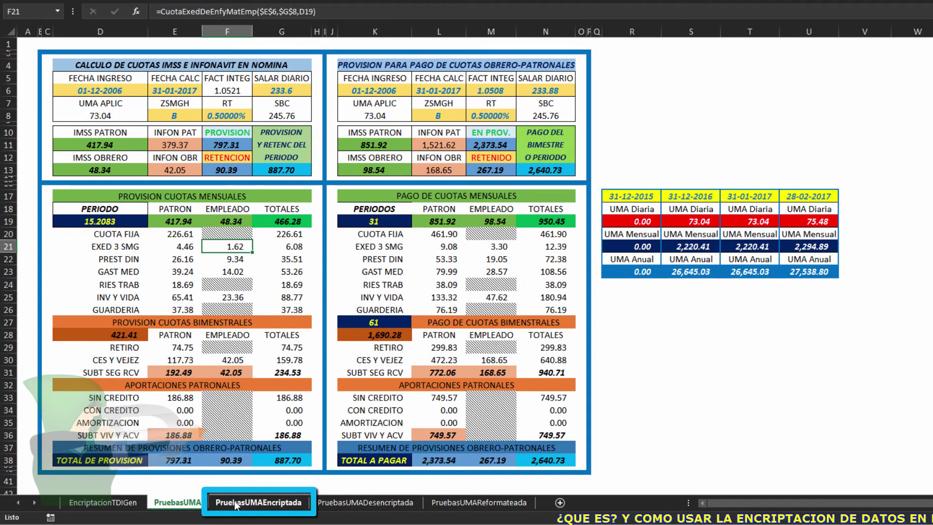
Switch to PruebasUMAEncriptada and inspect the D5 and G5 encryption formulas, comparing with PruebasUMA
{"action": "key", "text": "ctrl+Page_Down"}
{"action": "left_click", "coordinate": [105, 80]}
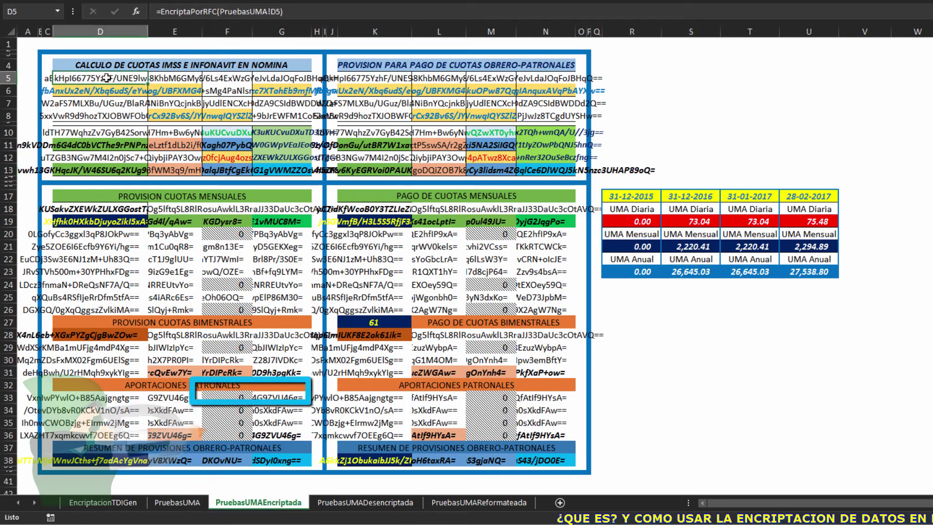
{"action": "left_click", "coordinate": [252, 11]}
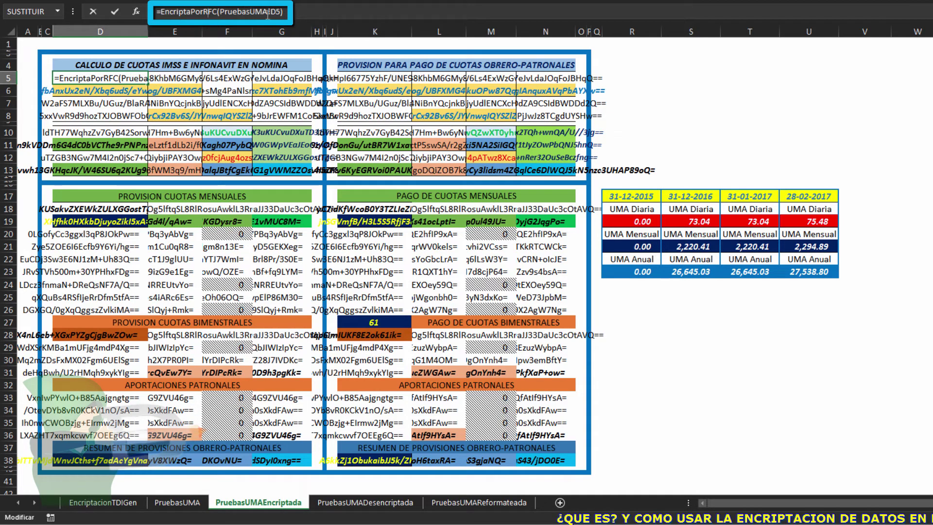
{"action": "key", "text": "Escape"}
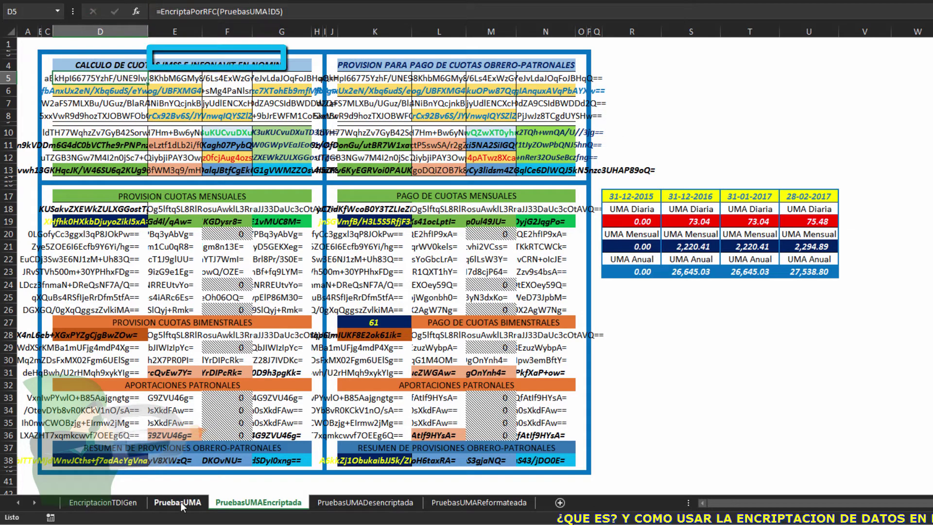
{"action": "key", "text": "ctrl+Page_Up"}
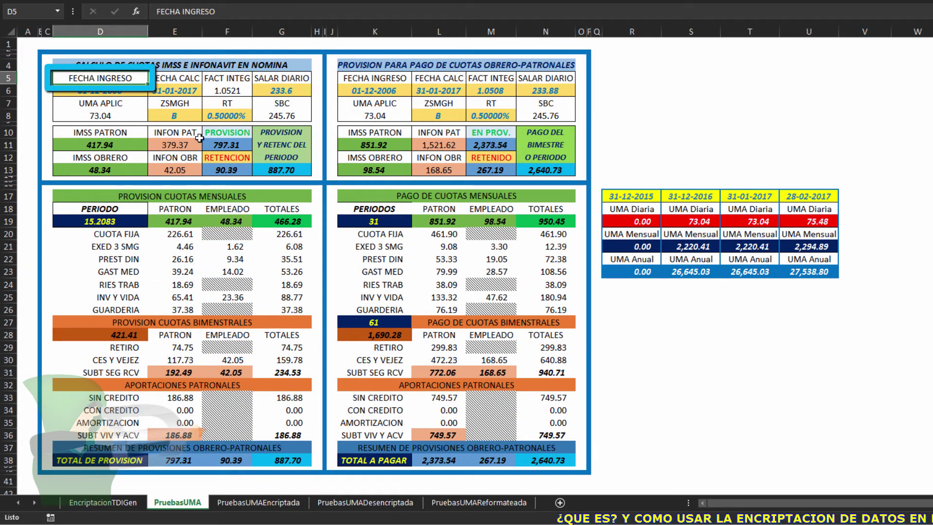
{"action": "left_click", "coordinate": [251, 503]}
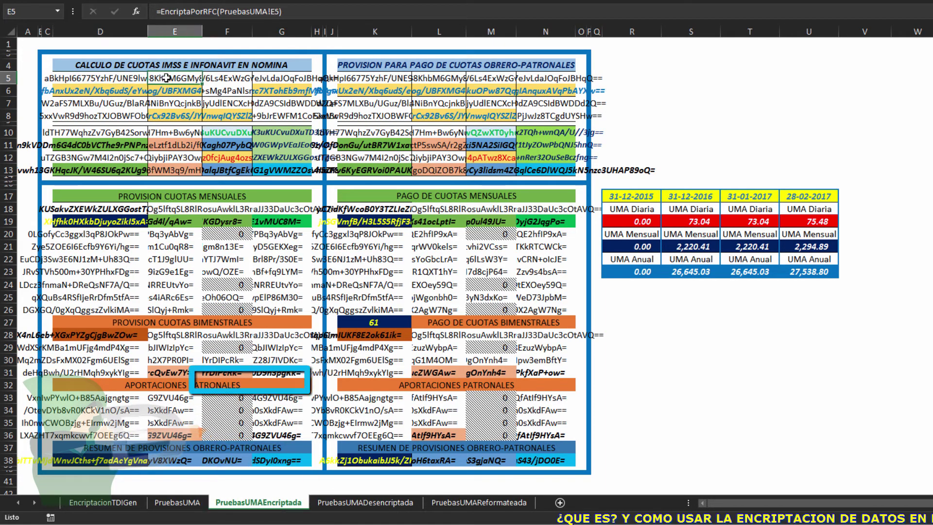
{"action": "left_click", "coordinate": [261, 77]}
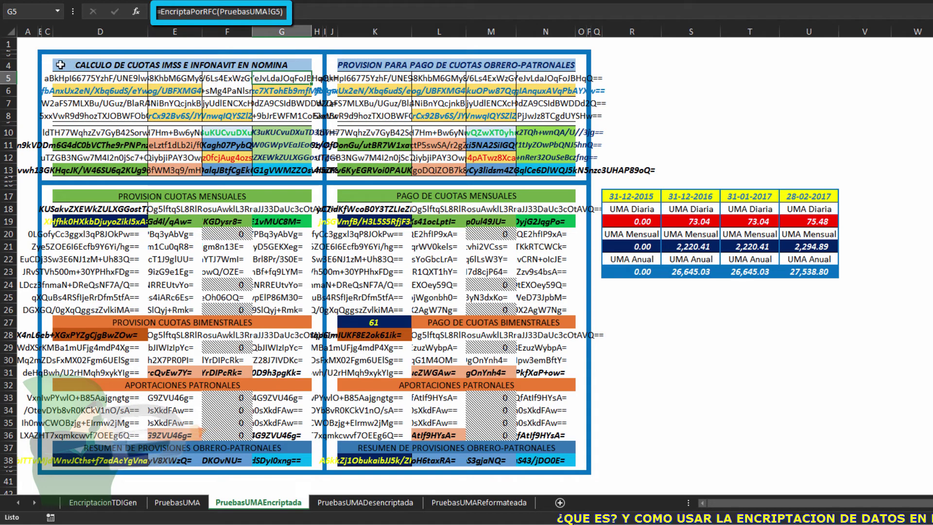
{"action": "left_click", "coordinate": [84, 77]}
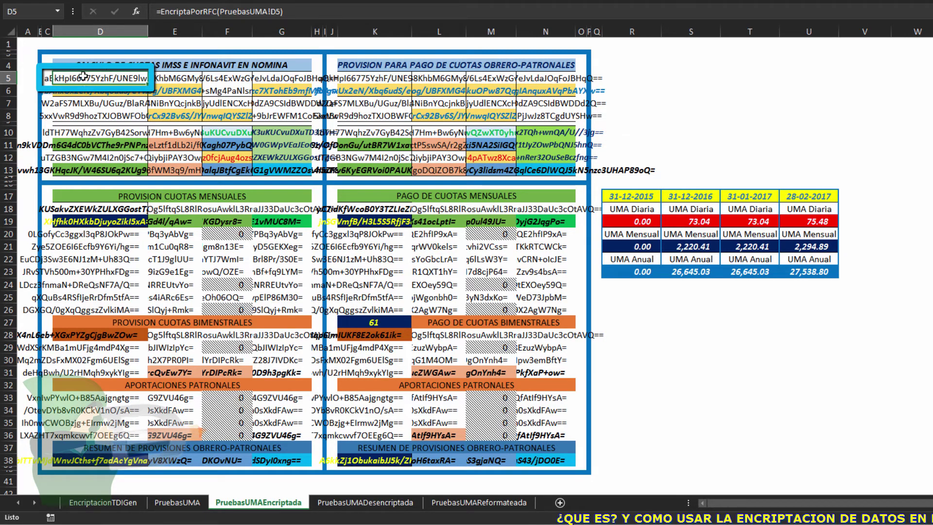
Select the encrypted tables from C5 to N38, then inspect K10's and F5's =EncriptaPorRFC formulas
{"action": "mouse_move", "coordinate": [83, 77]}
{"action": "left_mouse_down"}
{"action": "mouse_move", "coordinate": [437, 316]}
{"action": "mouse_move", "coordinate": [510, 389]}
{"action": "mouse_move", "coordinate": [521, 459]}
{"action": "left_mouse_up"}
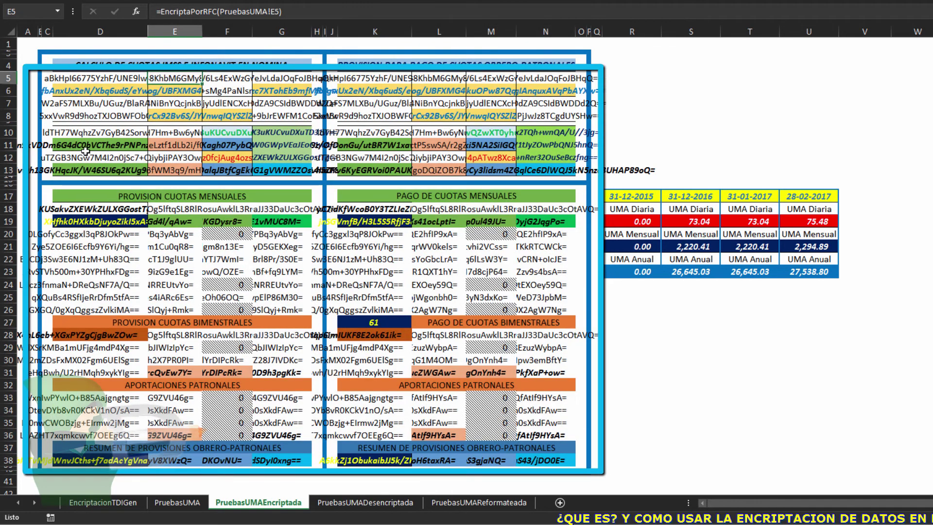
{"action": "left_click", "coordinate": [67, 85]}
{"action": "mouse_move", "coordinate": [66, 85]}
{"action": "left_mouse_down"}
{"action": "mouse_move", "coordinate": [194, 91]}
{"action": "mouse_move", "coordinate": [353, 146]}
{"action": "mouse_move", "coordinate": [535, 460]}
{"action": "left_mouse_up"}
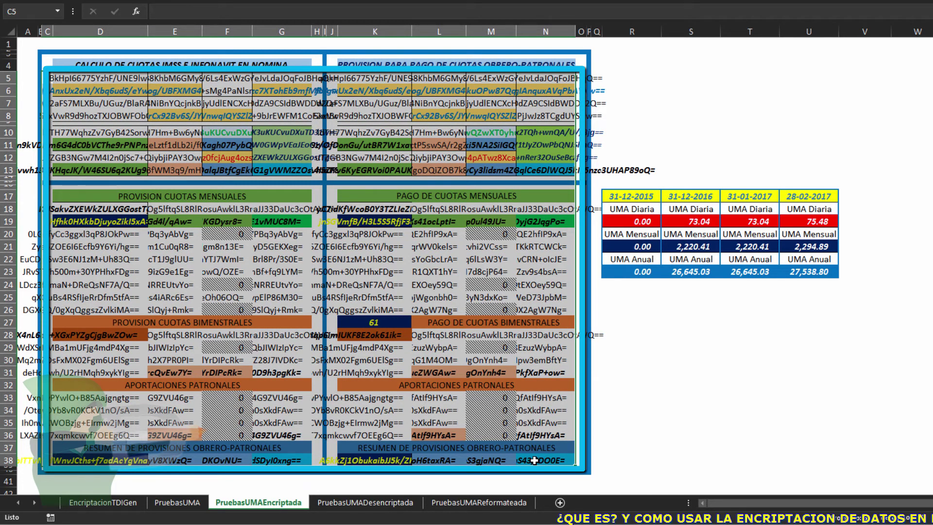
{"action": "key", "text": "ctrl+shift+t"}
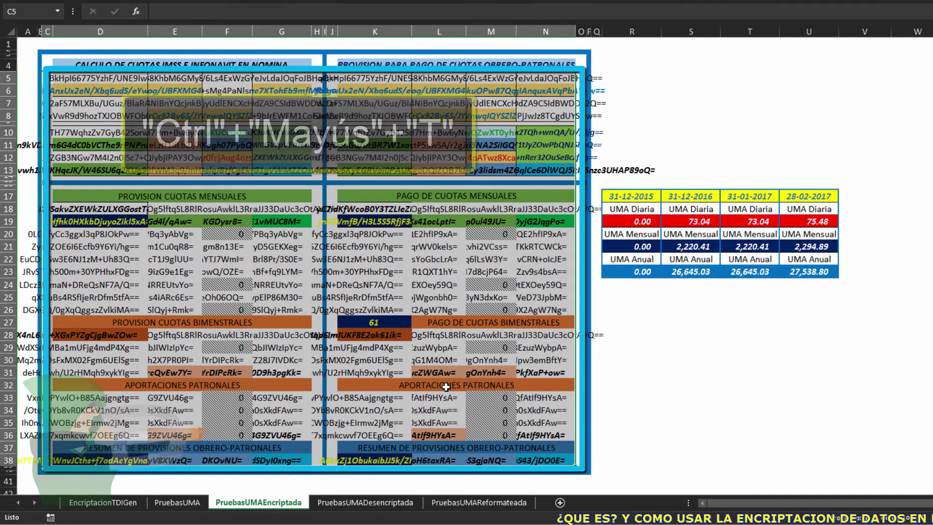
{"action": "left_click", "coordinate": [394, 135]}
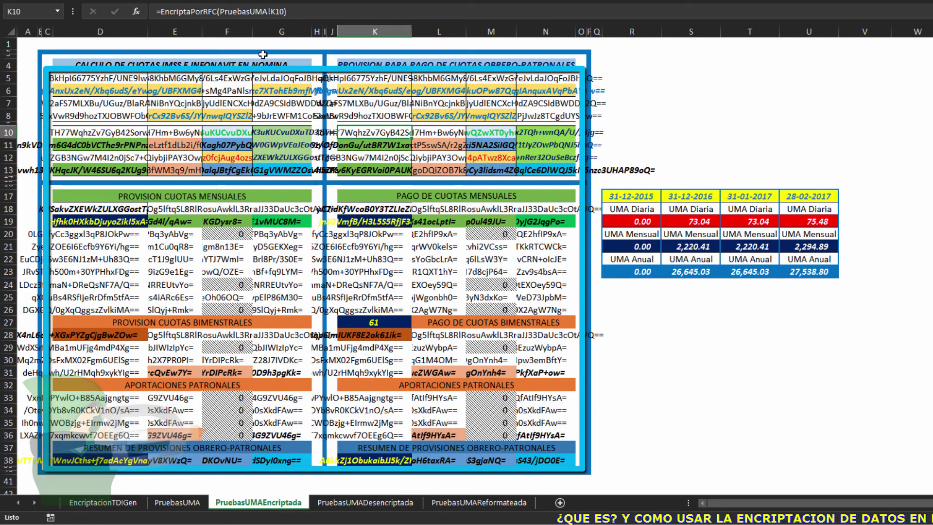
{"action": "left_click", "coordinate": [216, 11]}
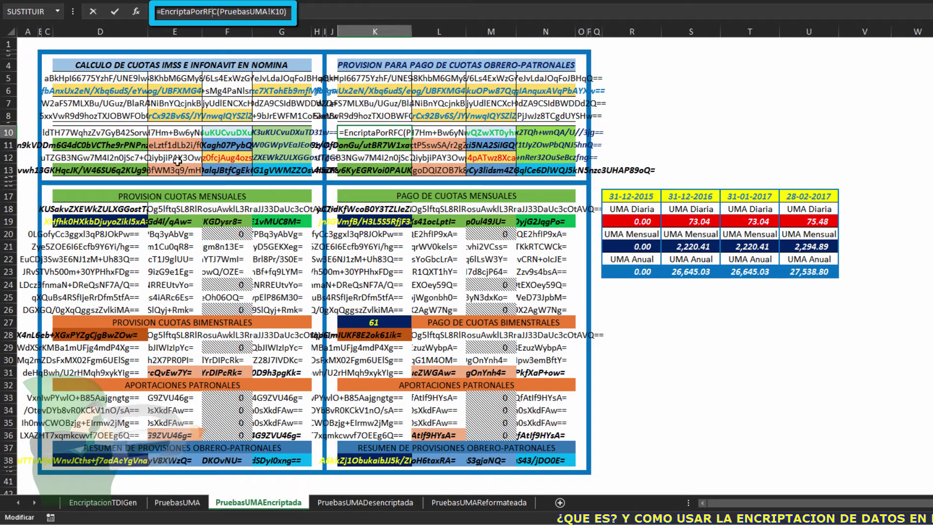
{"action": "left_click", "coordinate": [214, 80]}
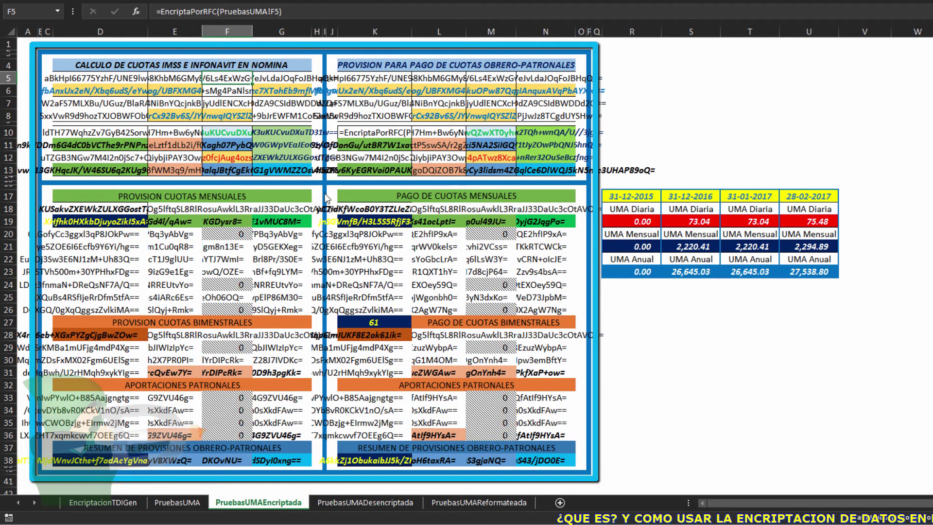
Compare D6's DesencriptaPorRFC formula on PruebasUMADesencriptada with PruebasUMAEncriptada, then open PruebasUMAReformateada
{"action": "left_click", "coordinate": [365, 503]}
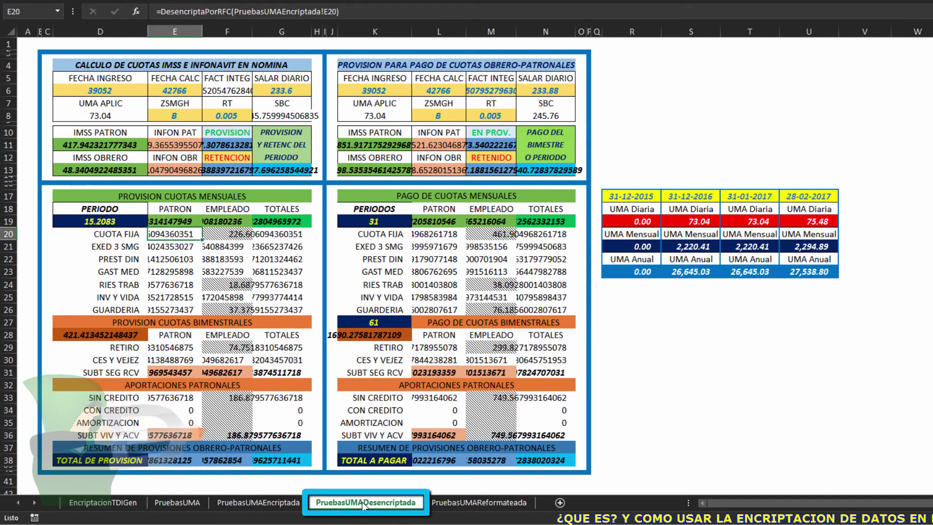
{"action": "left_click", "coordinate": [124, 91]}
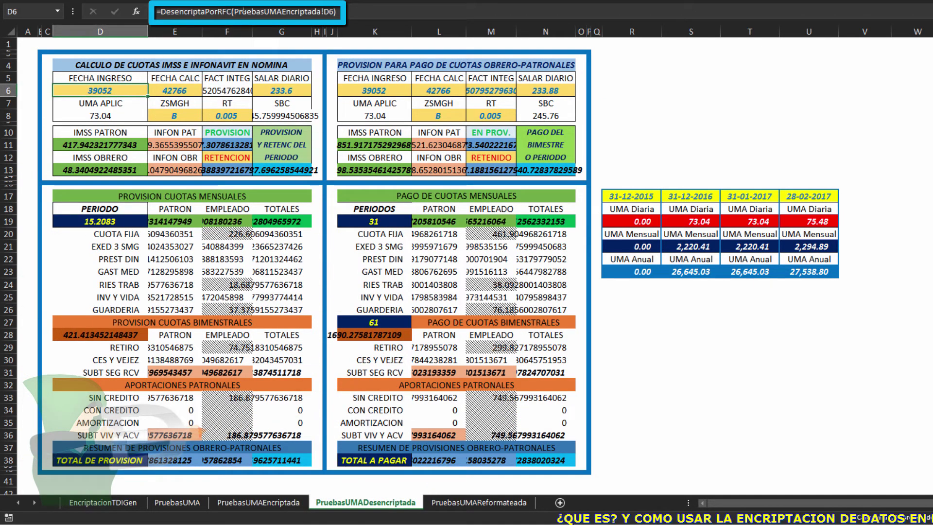
{"action": "left_click", "coordinate": [278, 11]}
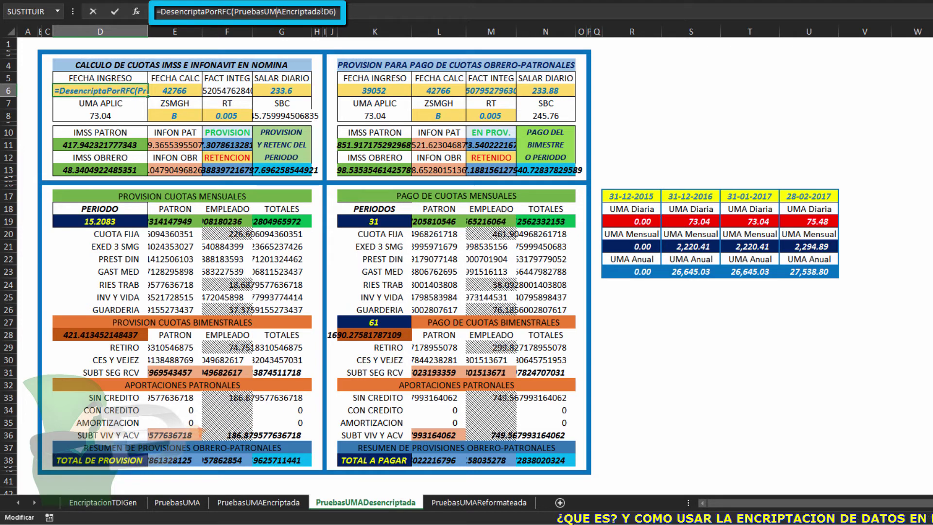
{"action": "left_click", "coordinate": [92, 11]}
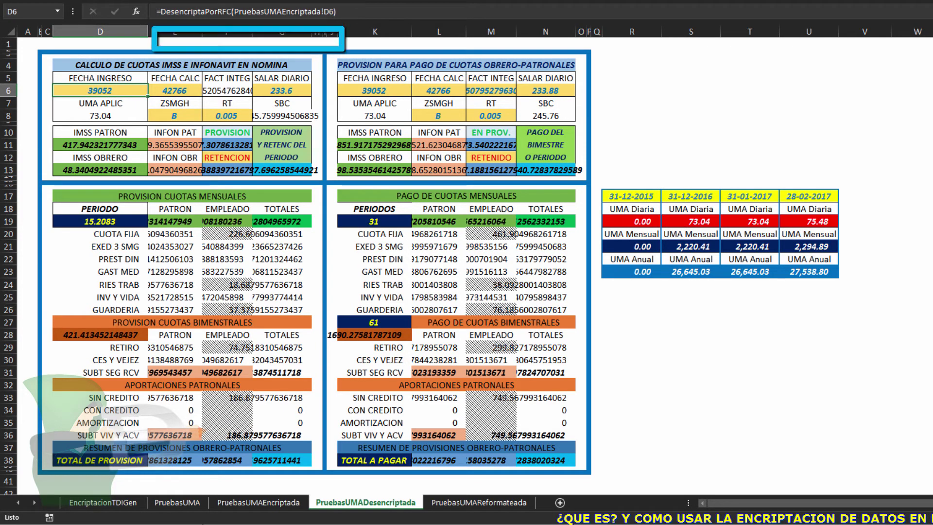
{"action": "left_click", "coordinate": [248, 503]}
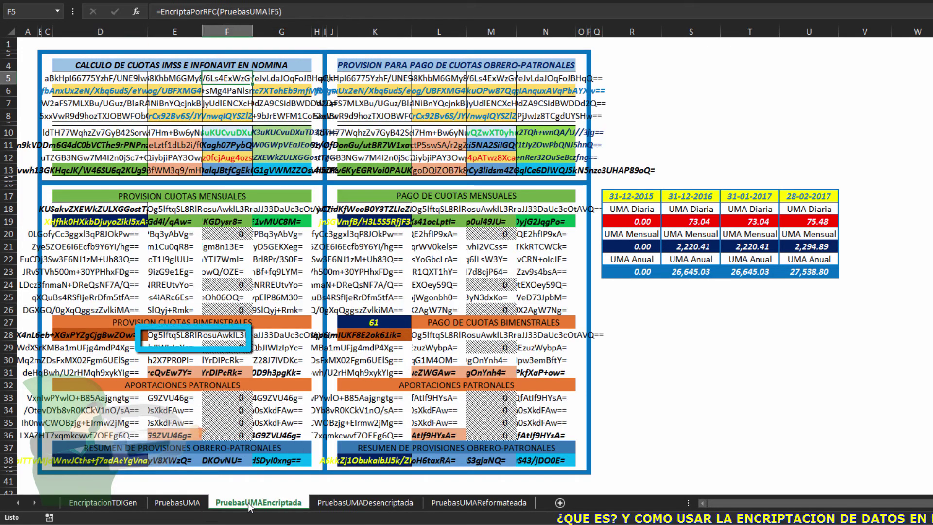
{"action": "left_click", "coordinate": [102, 92]}
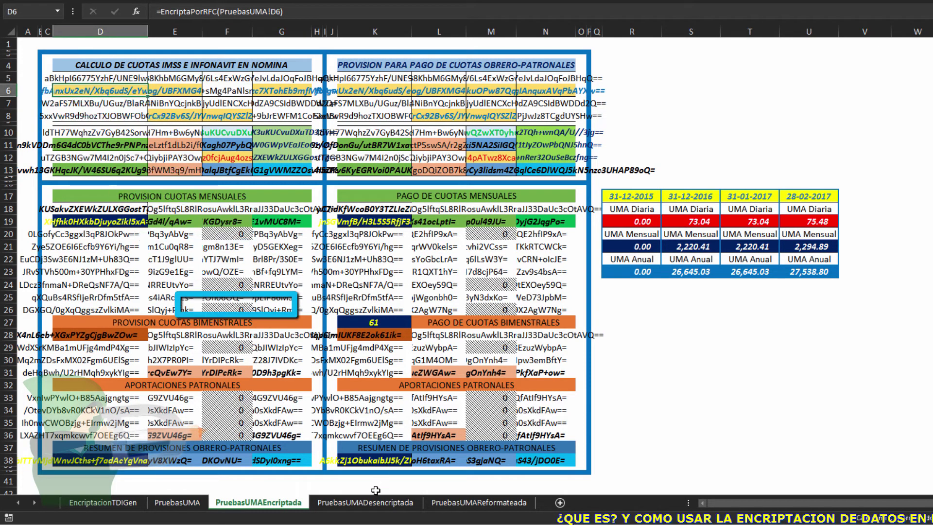
{"action": "left_click", "coordinate": [369, 503]}
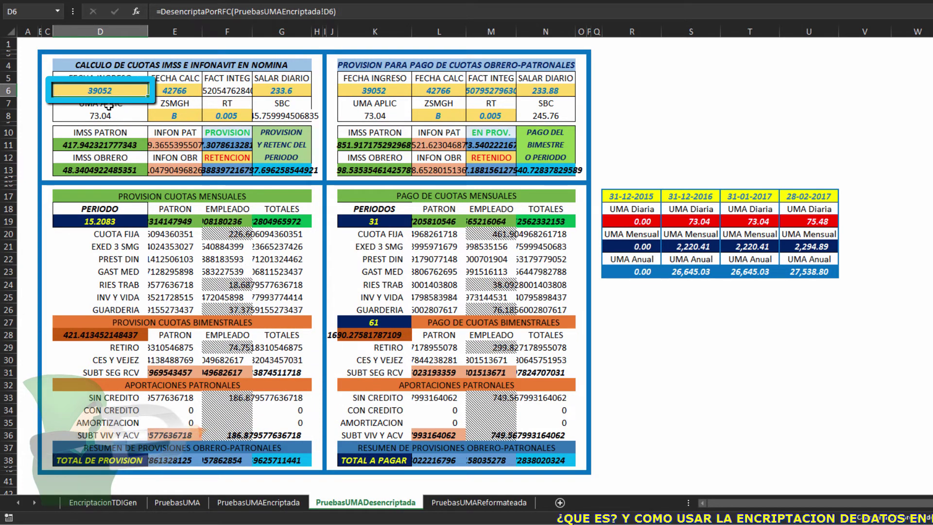
{"action": "mouse_move", "coordinate": [104, 91]}
{"action": "left_mouse_down"}
{"action": "mouse_move", "coordinate": [223, 162]}
{"action": "mouse_move", "coordinate": [573, 453]}
{"action": "left_mouse_up"}
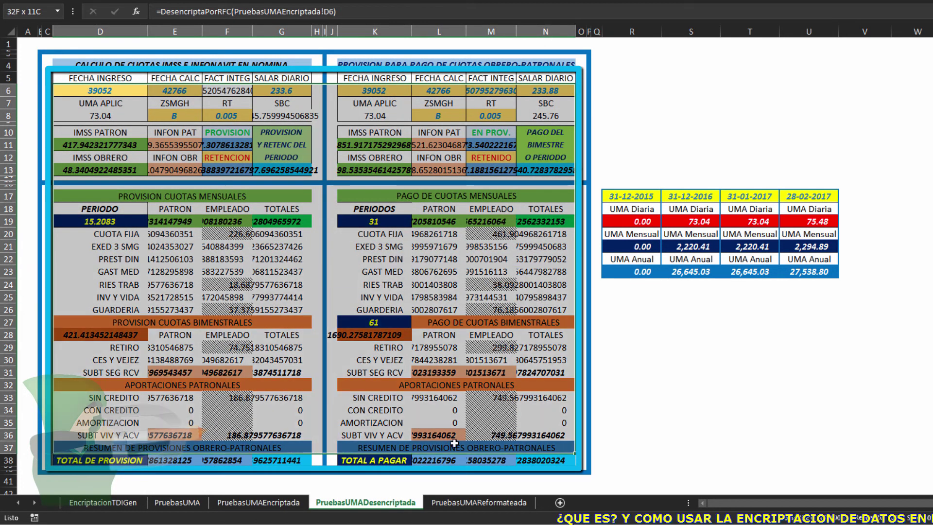
{"action": "left_click", "coordinate": [451, 502]}
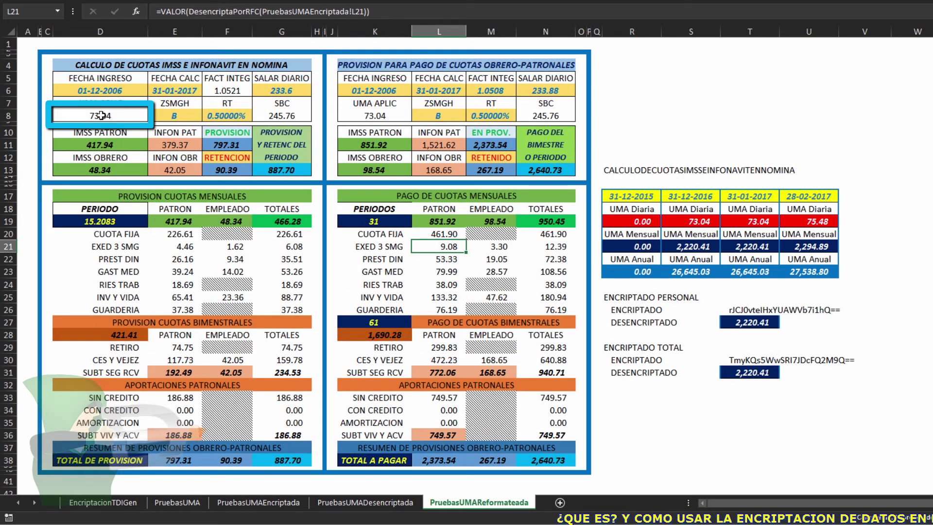
{"action": "double_click", "coordinate": [105, 117]}
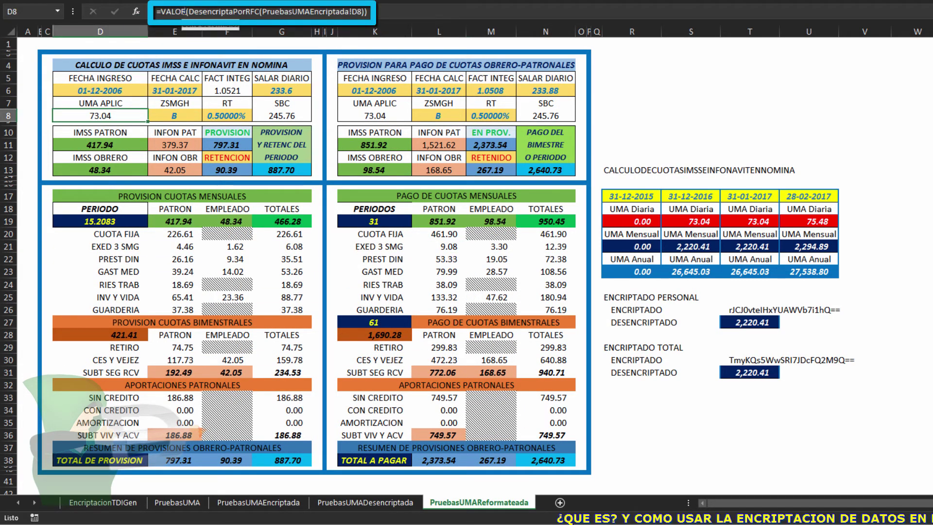
{"action": "left_click", "coordinate": [136, 11]}
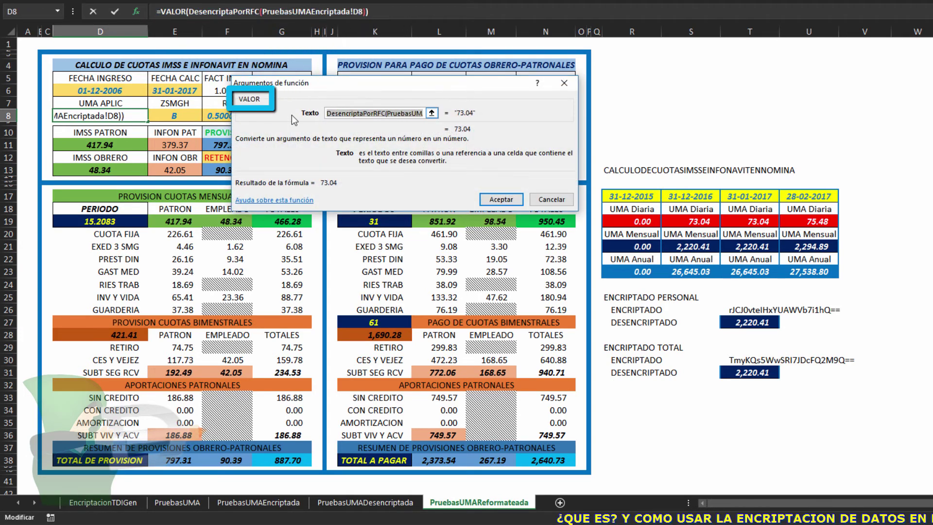
{"action": "left_click", "coordinate": [257, 11]}
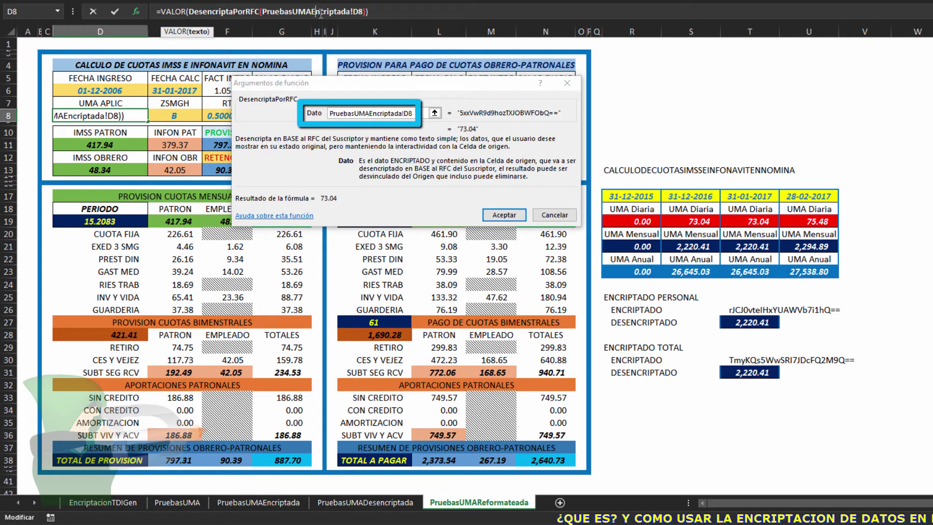
{"action": "left_click", "coordinate": [523, 216]}
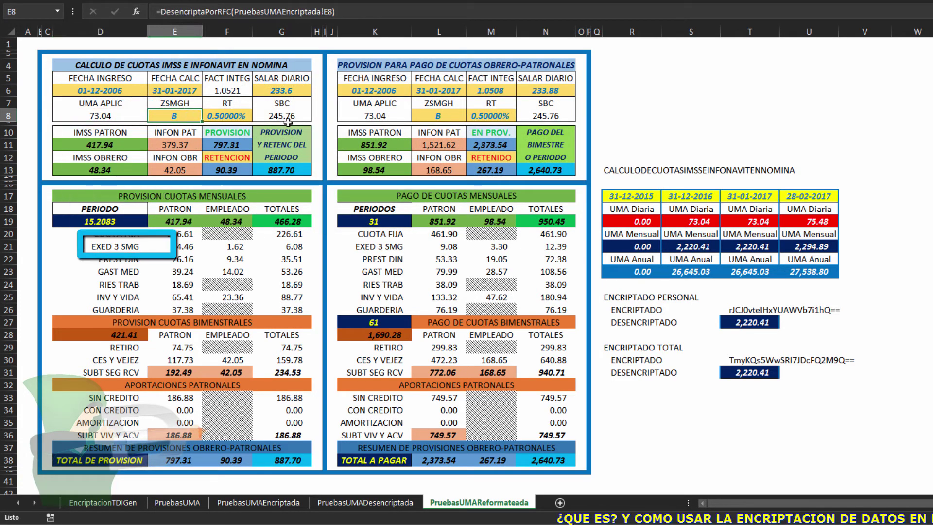
Select the original PruebasUMA tables, then inspect D8's formula on PruebasUMAReformateada
{"action": "left_click", "coordinate": [176, 503]}
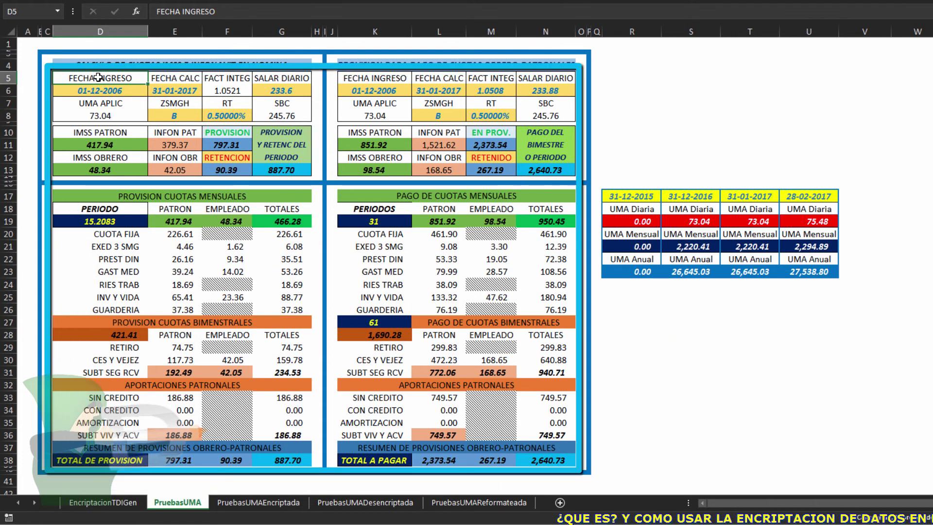
{"action": "left_click_drag", "start_coordinate": [89, 77], "coordinate": [546, 455]}
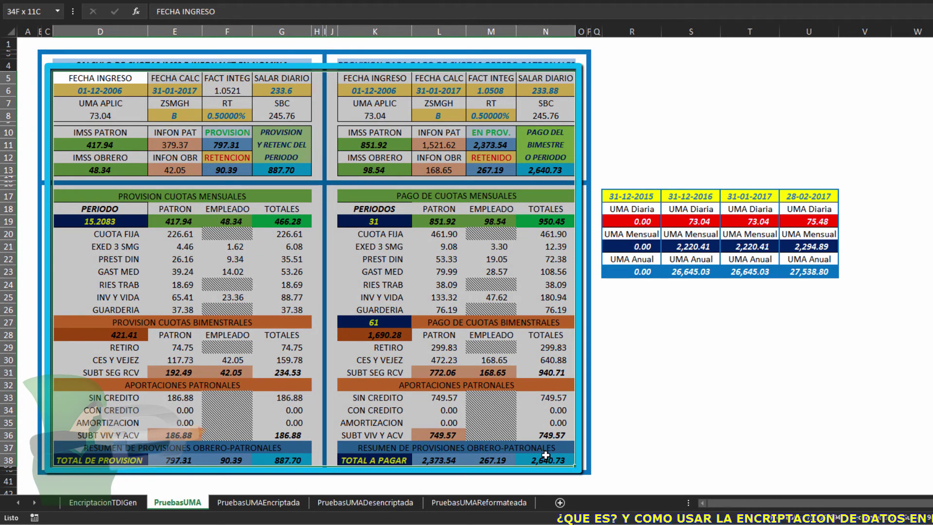
{"action": "left_click", "coordinate": [478, 502]}
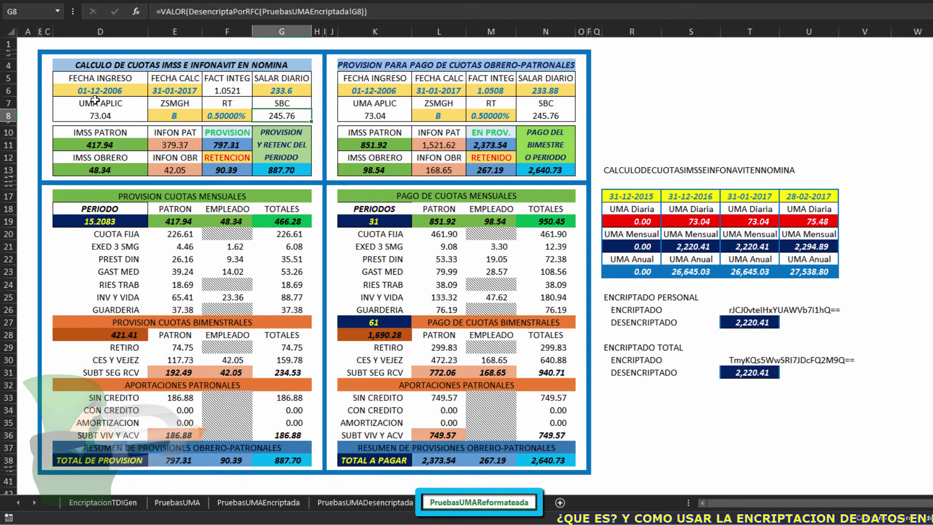
{"action": "left_click", "coordinate": [97, 116]}
{"action": "left_click", "coordinate": [227, 11]}
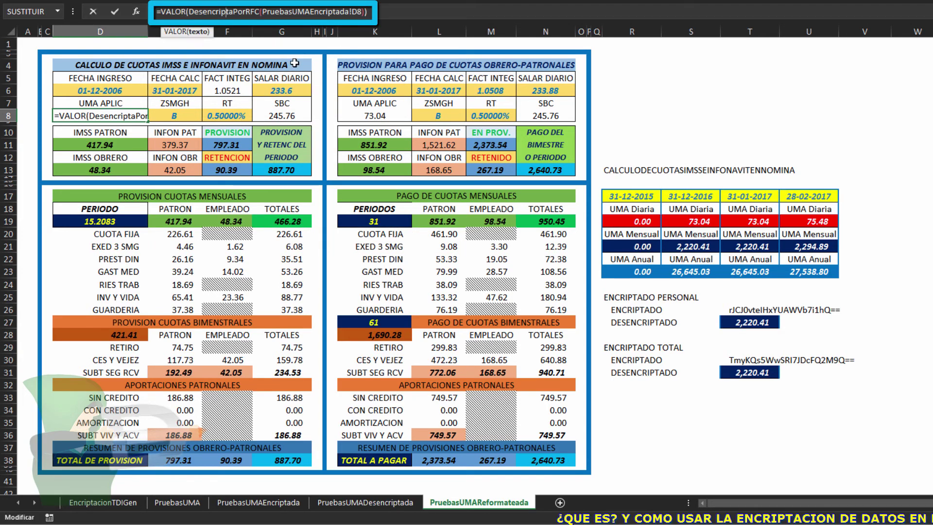
{"action": "key", "text": "Escape"}
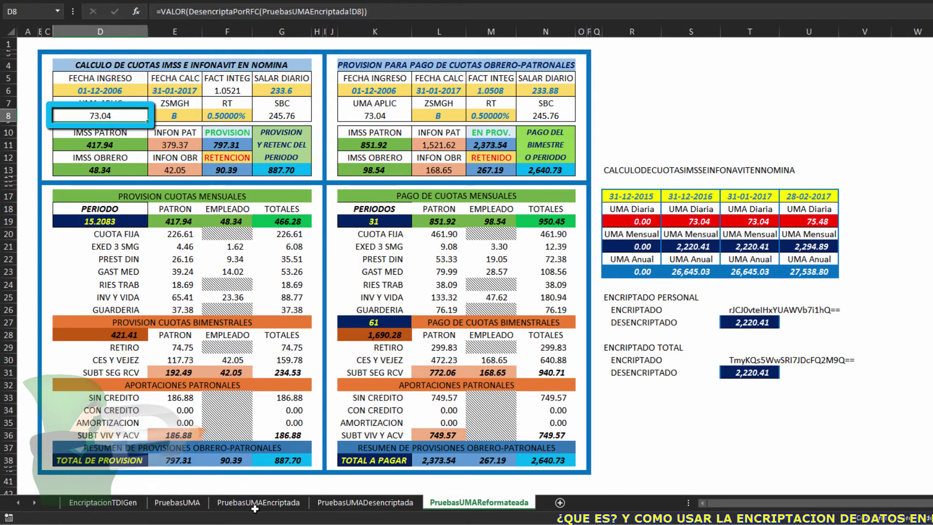
Compare D6–D7 across the encrypted, decrypted and reformatted sheets, ending on PruebasUMADesencriptada's D8
{"action": "left_click", "coordinate": [250, 503]}
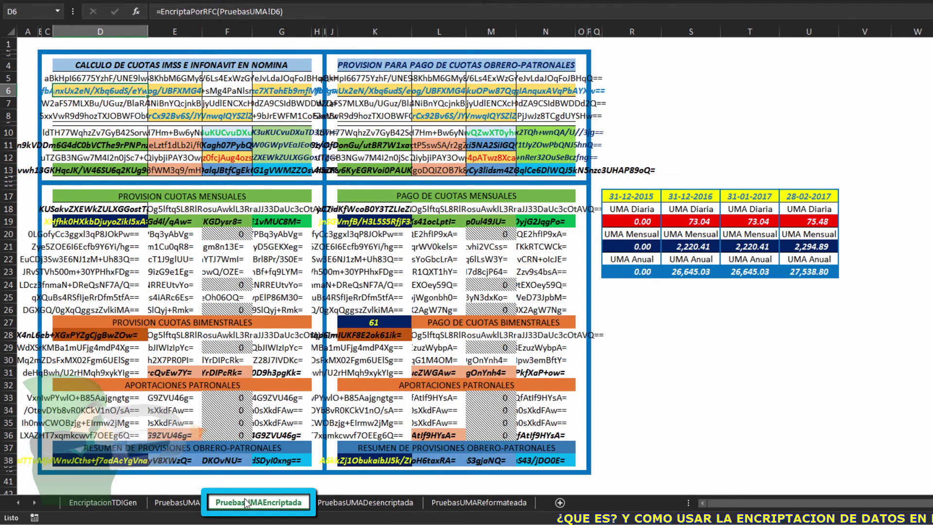
{"action": "key", "text": "Down"}
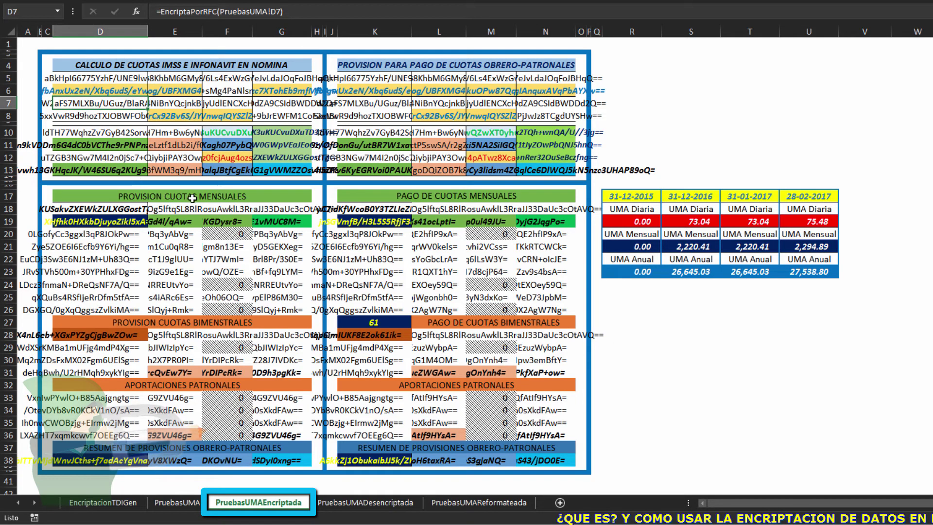
{"action": "left_click", "coordinate": [394, 506]}
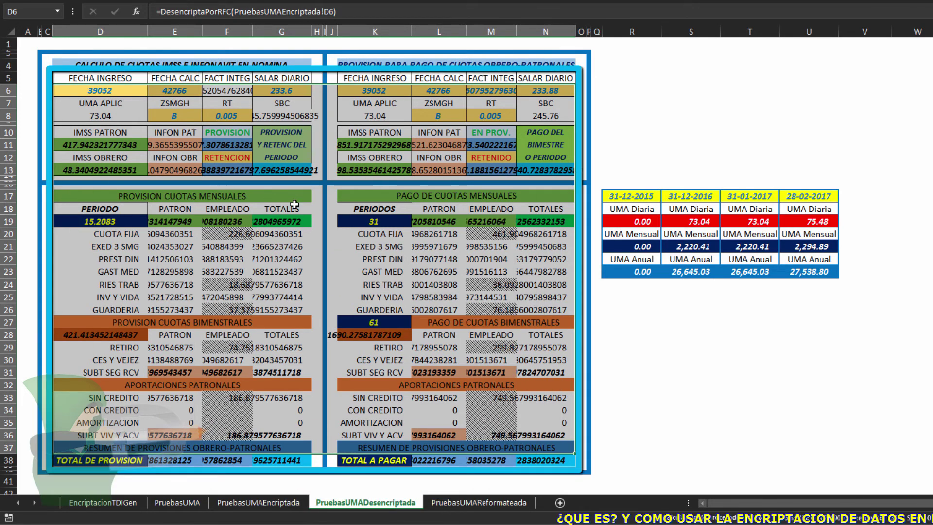
{"action": "left_click", "coordinate": [474, 503]}
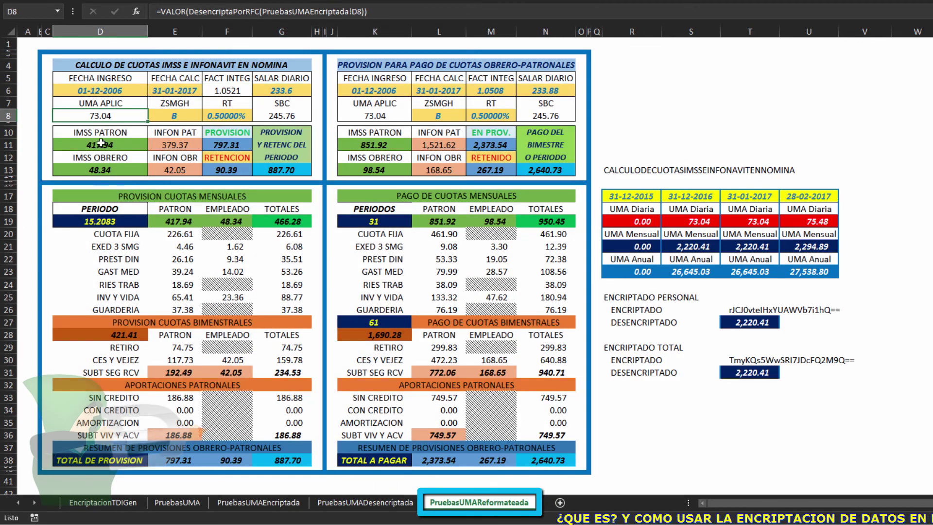
{"action": "left_click", "coordinate": [97, 90]}
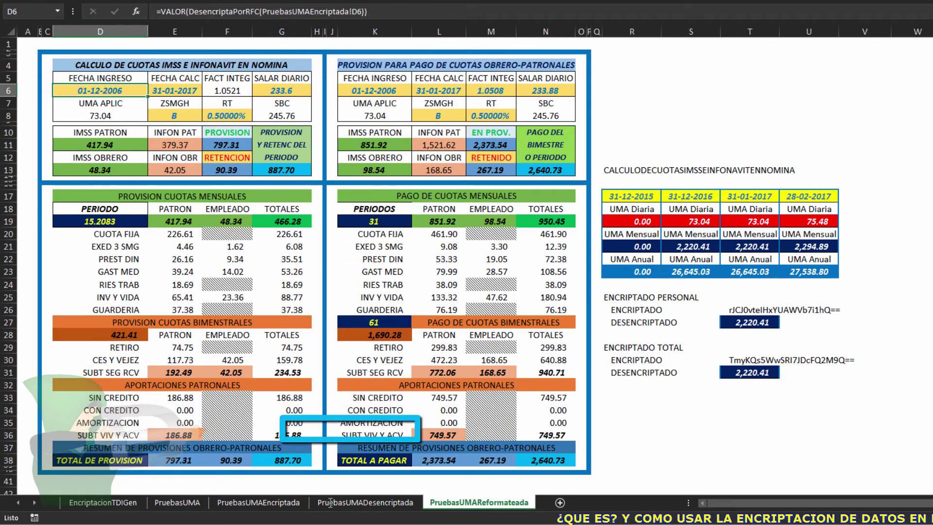
{"action": "left_click", "coordinate": [328, 502]}
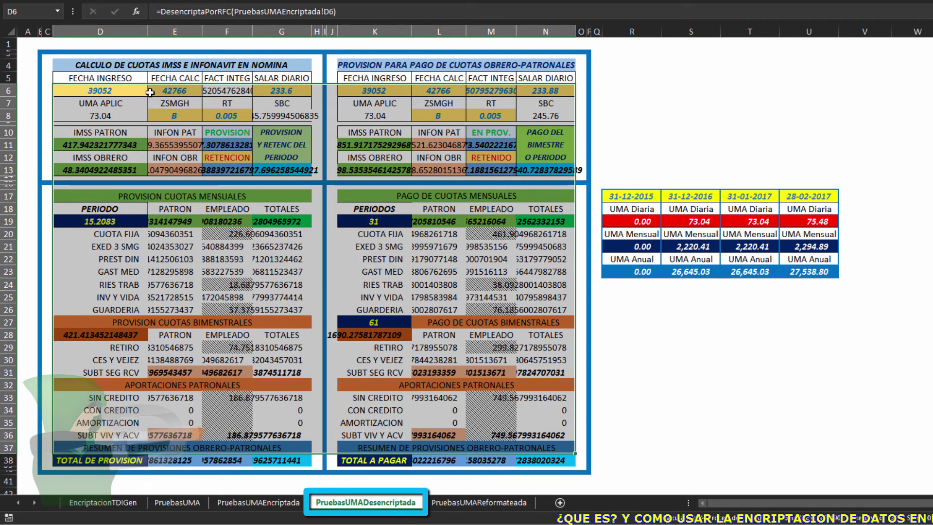
{"action": "left_click", "coordinate": [141, 116]}
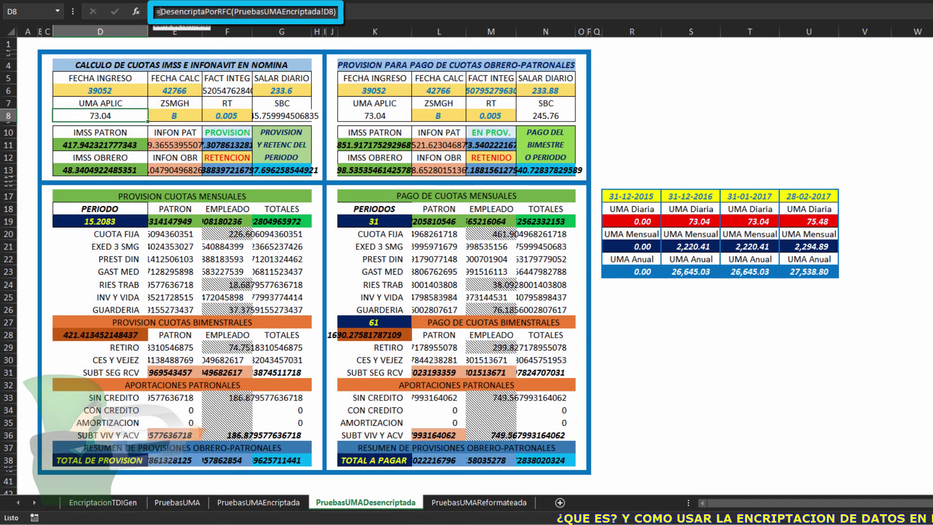
Replace D8's formula with =VALOR(DesencriptaPorRFC(PruebasUMAEncriptada!D8)), previewing the result 73.04
{"action": "left_click", "coordinate": [177, 12]}
{"action": "left_click_drag", "start_coordinate": [296, 13], "coordinate": [357, 14]}
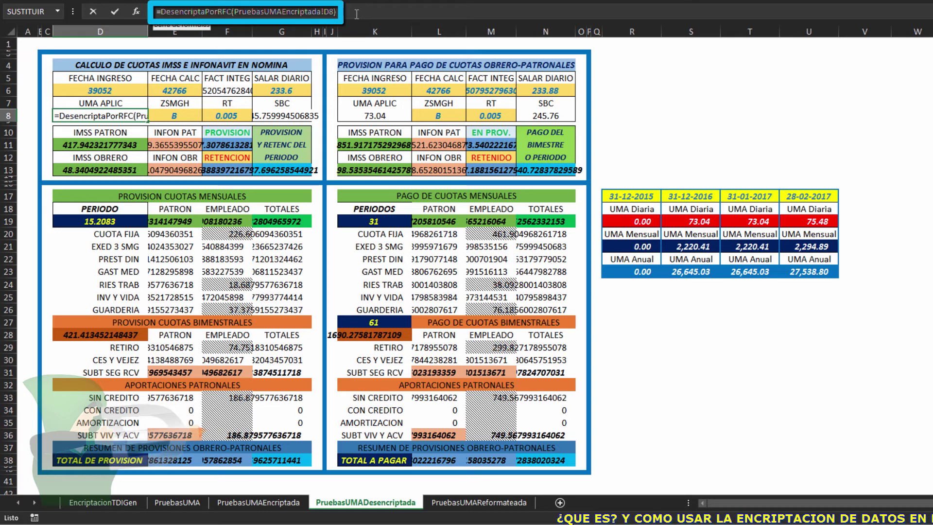
{"action": "left_click", "coordinate": [356, 14]}
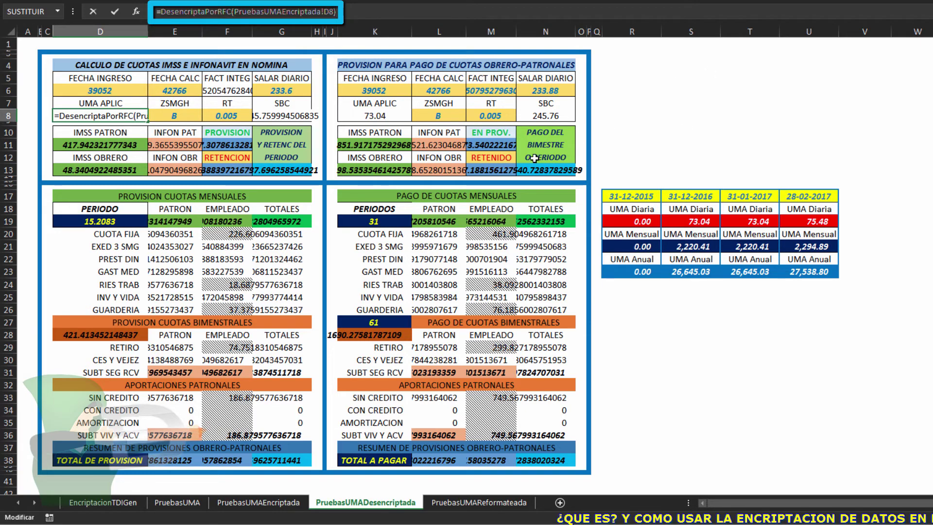
{"action": "key", "text": "ctrl+a"}
{"action": "type", "text": "="}
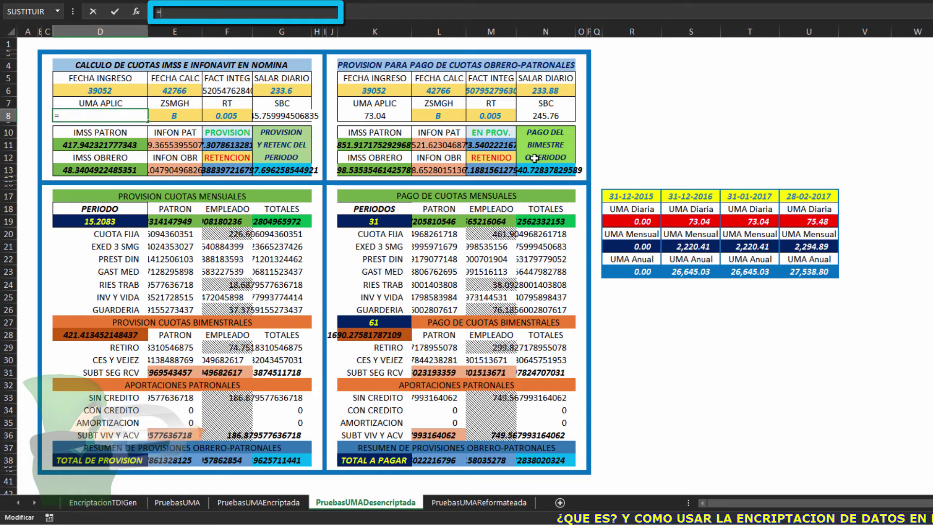
{"action": "type", "text": "valor("}
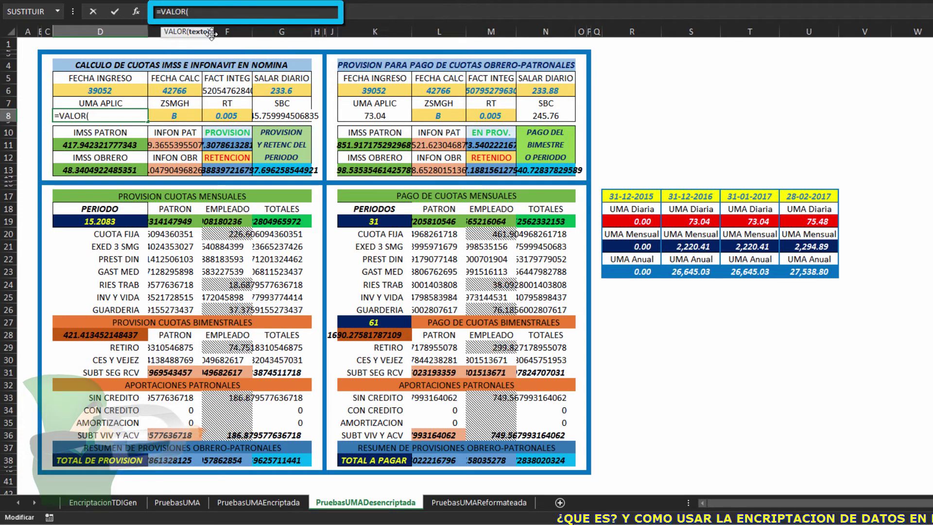
{"action": "left_click", "coordinate": [136, 12]}
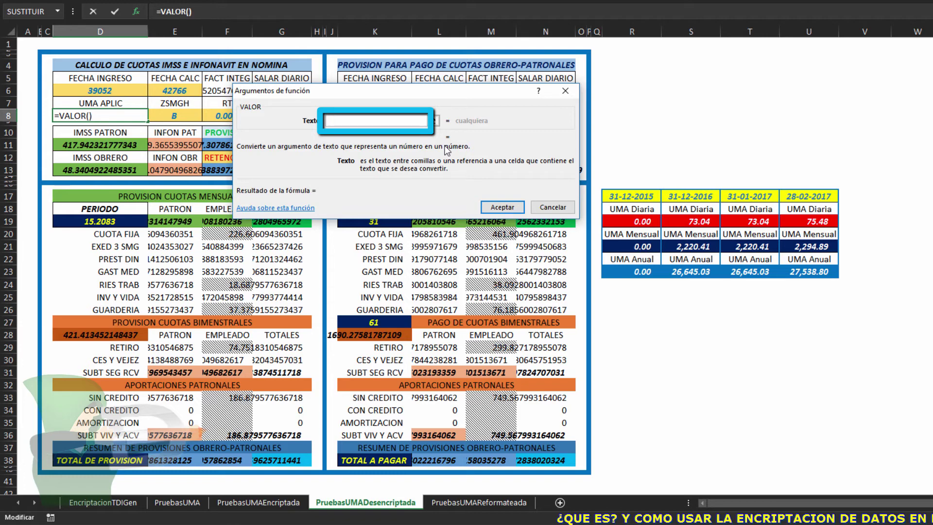
{"action": "type", "text": "DesencriptaPorRFC(PruebasUMAEncriptada!D8)"}
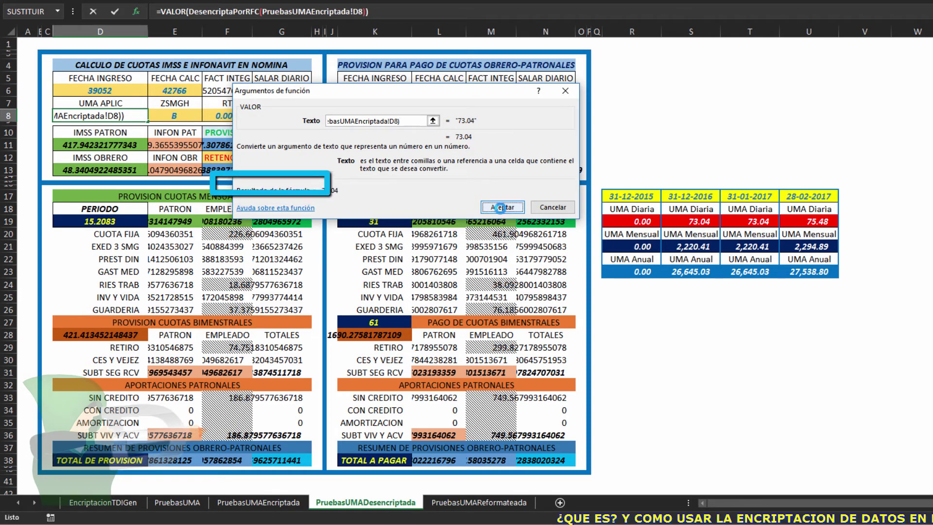
{"action": "left_click", "coordinate": [501, 209]}
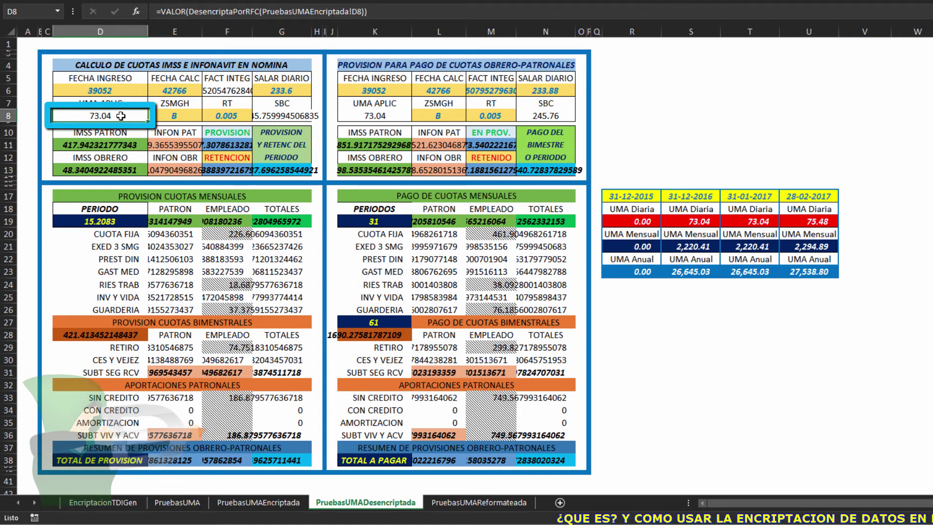
Compare cell D8's original formula on PruebasUMA with its VALOR formula on PruebasUMAReformateada
{"action": "left_click", "coordinate": [177, 502]}
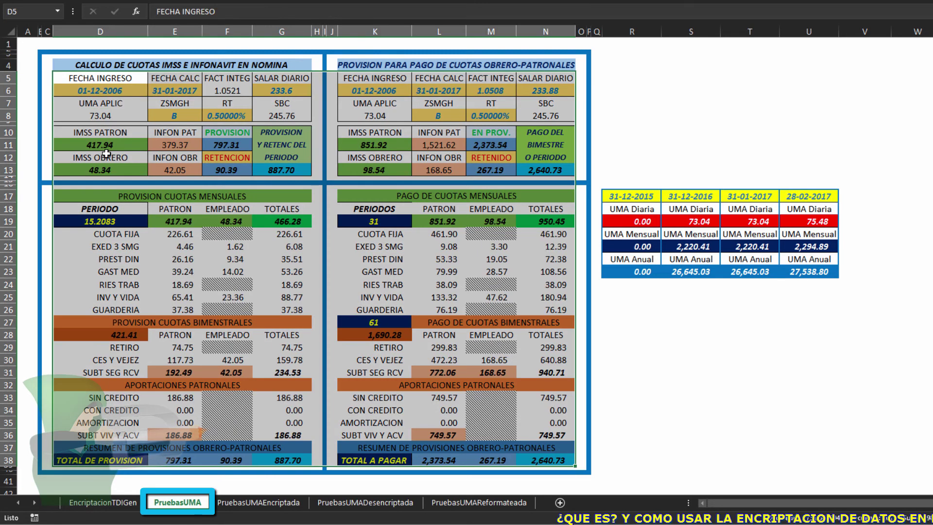
{"action": "left_click", "coordinate": [93, 117]}
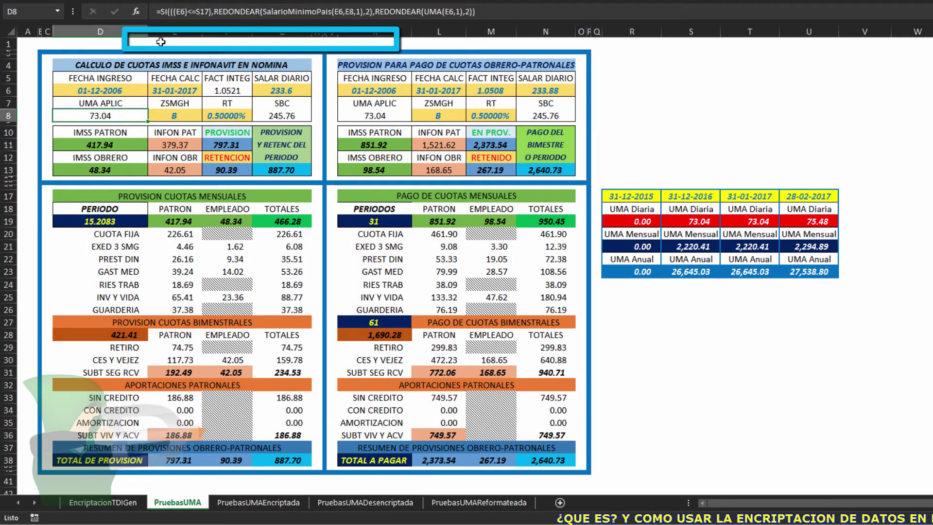
{"action": "left_click", "coordinate": [481, 503]}
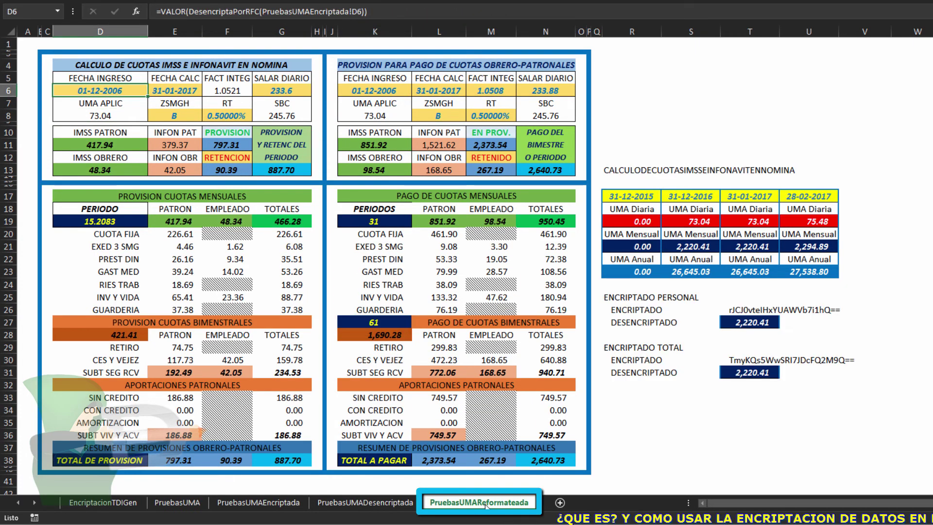
{"action": "left_click", "coordinate": [107, 115]}
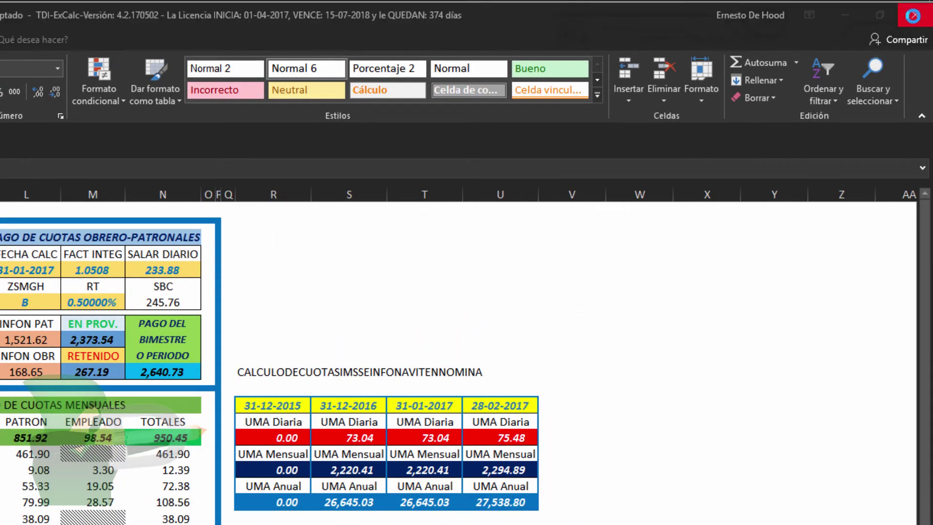
Close Excel saving Pruebas de Encriptado.xlsm, then launch 05 TDI-Utils from the TDI-Fiscal toolbar
{"action": "left_click", "coordinate": [915, 16]}
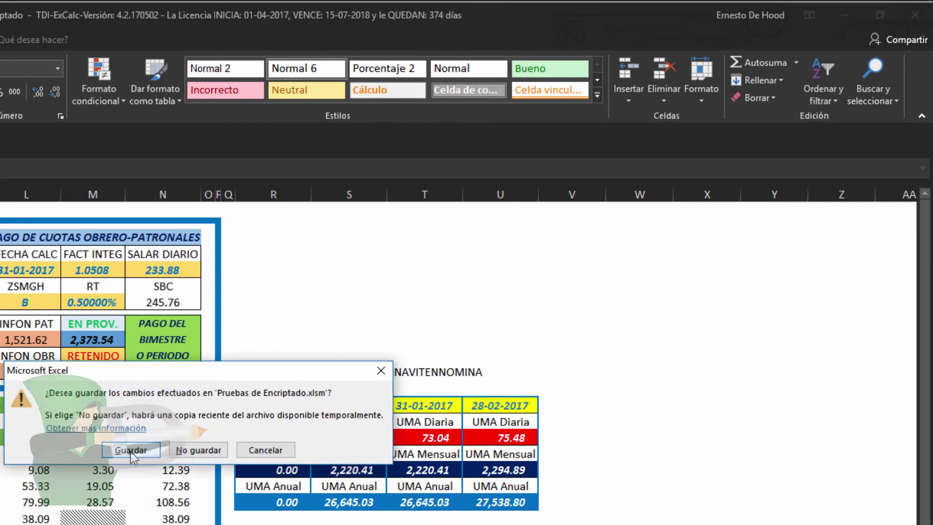
{"action": "left_click", "coordinate": [131, 450]}
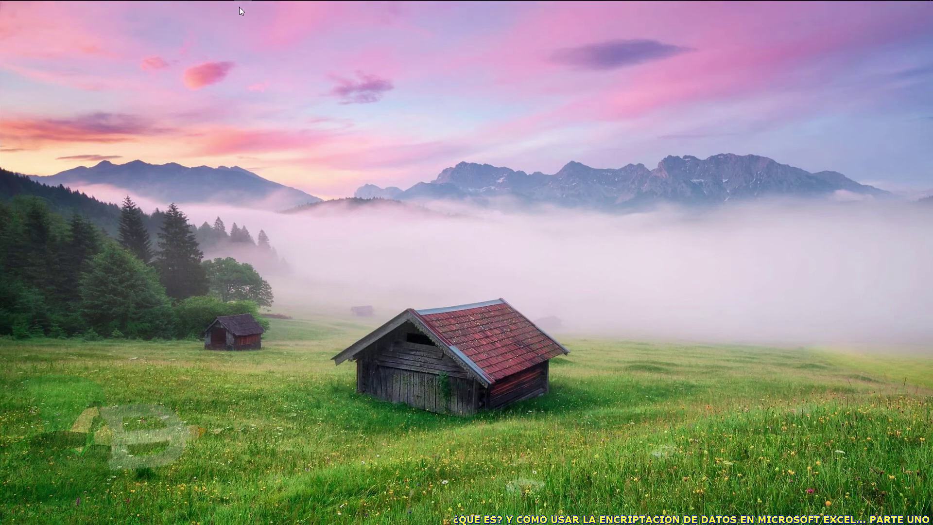
{"action": "mouse_move", "coordinate": [757, 7]}
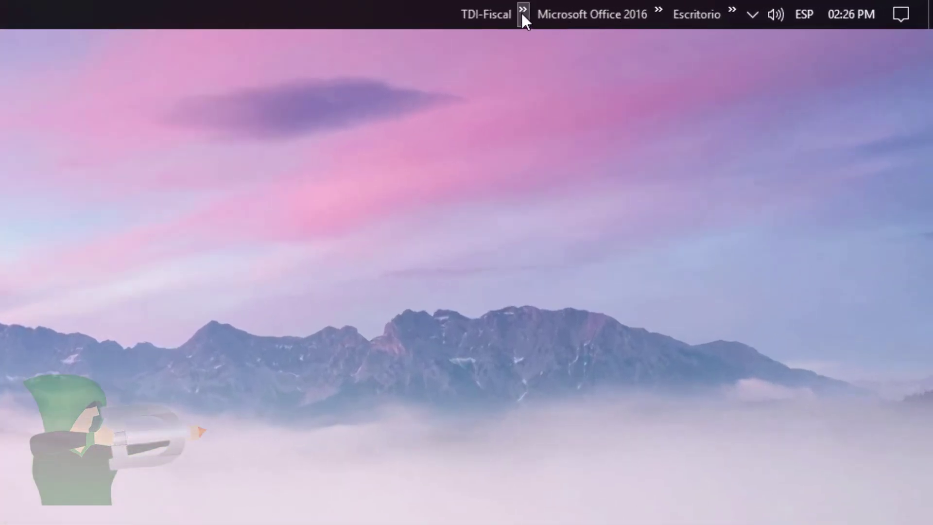
{"action": "left_click", "coordinate": [522, 15]}
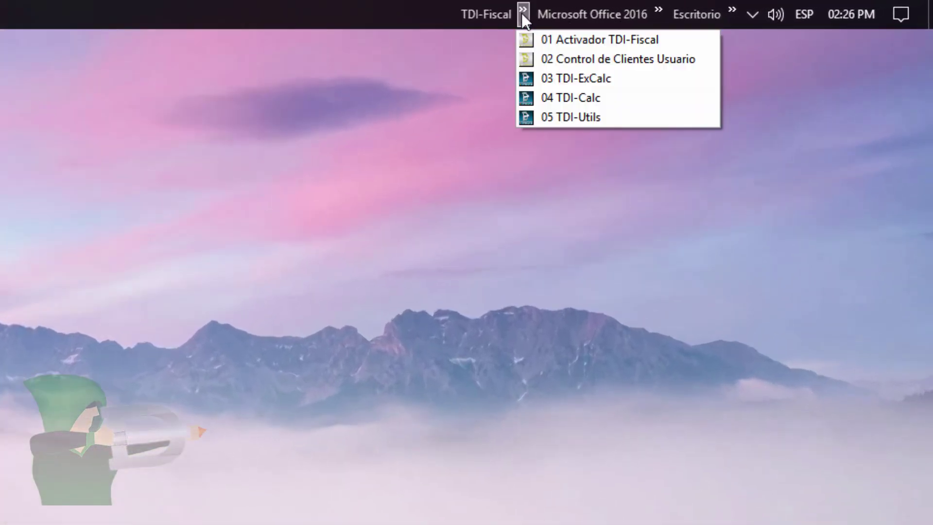
{"action": "left_click", "coordinate": [555, 115]}
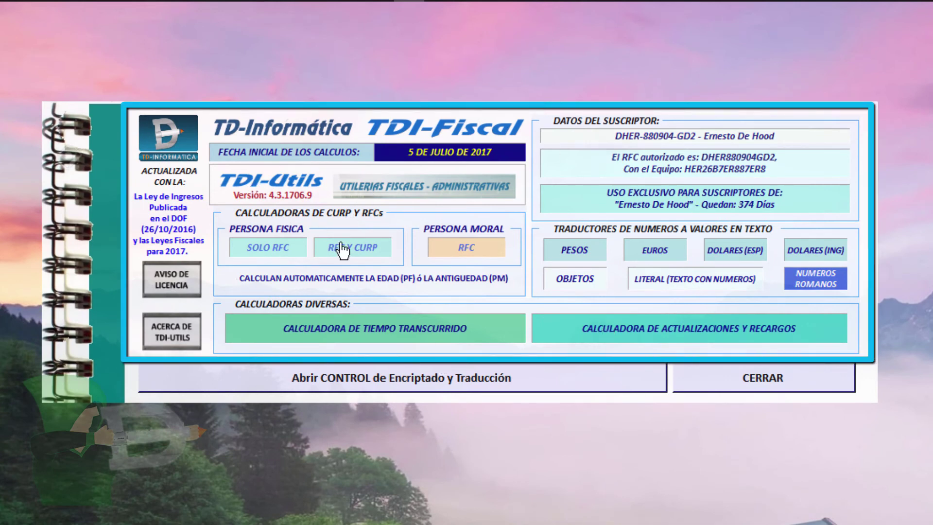
Open the encryption and translation control and choose Encriptado Genérico as the action
{"action": "left_click", "coordinate": [386, 387]}
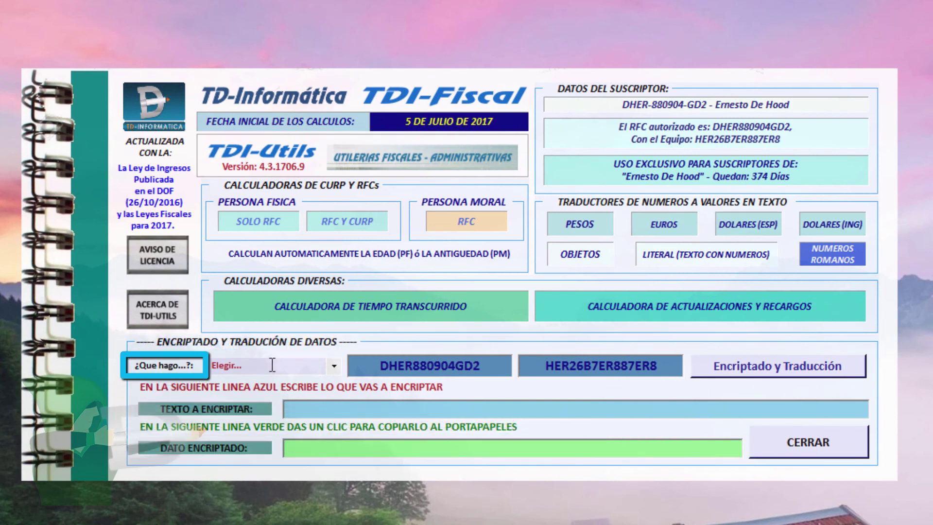
{"action": "left_click", "coordinate": [335, 366]}
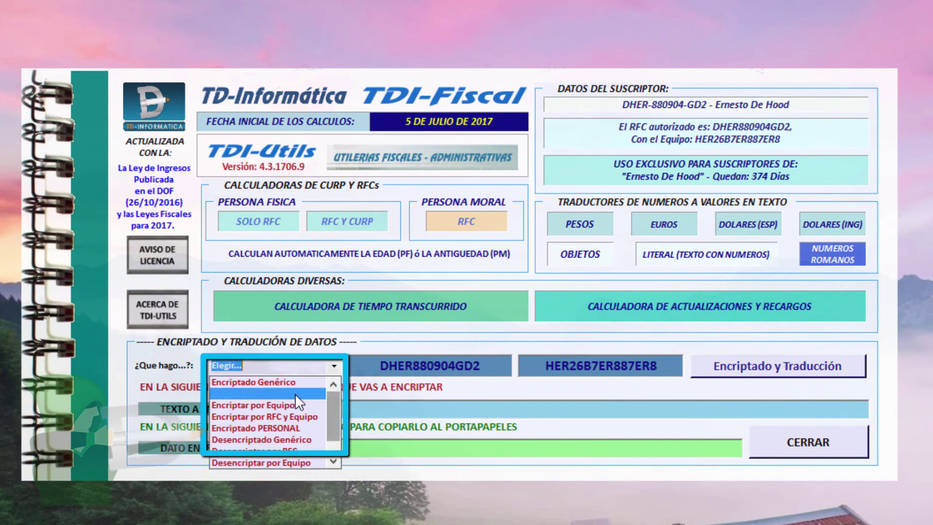
{"action": "left_click", "coordinate": [281, 383]}
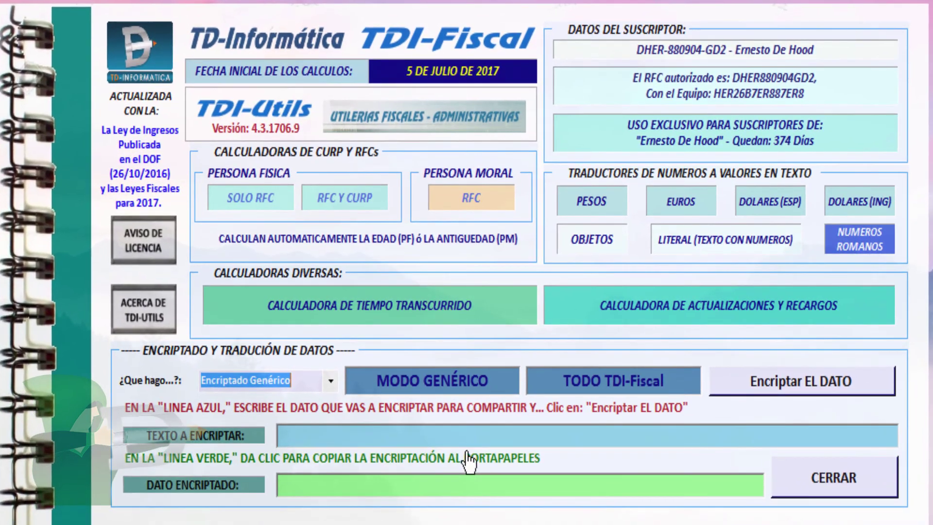
Enter the subscriber's full name in TEXTO A ENCRIPTAR, deleting the stray typo letter
{"action": "left_click", "coordinate": [543, 429]}
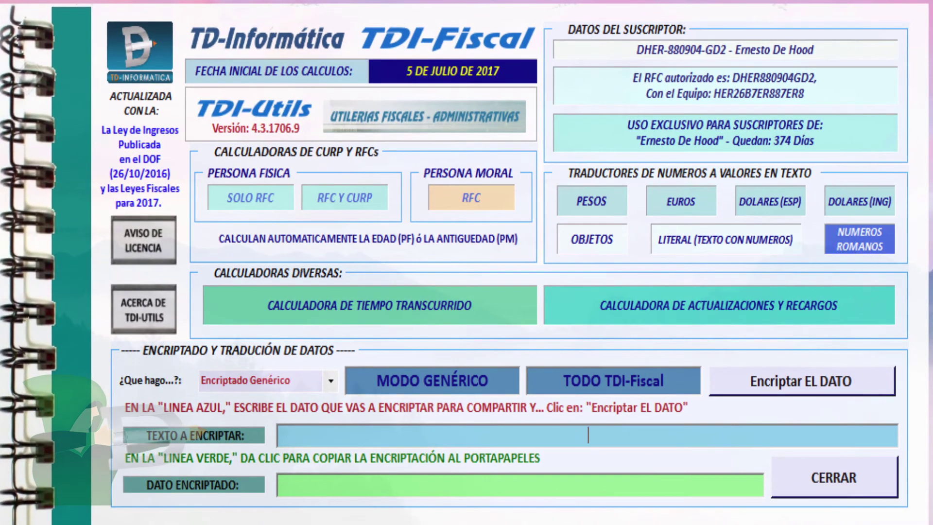
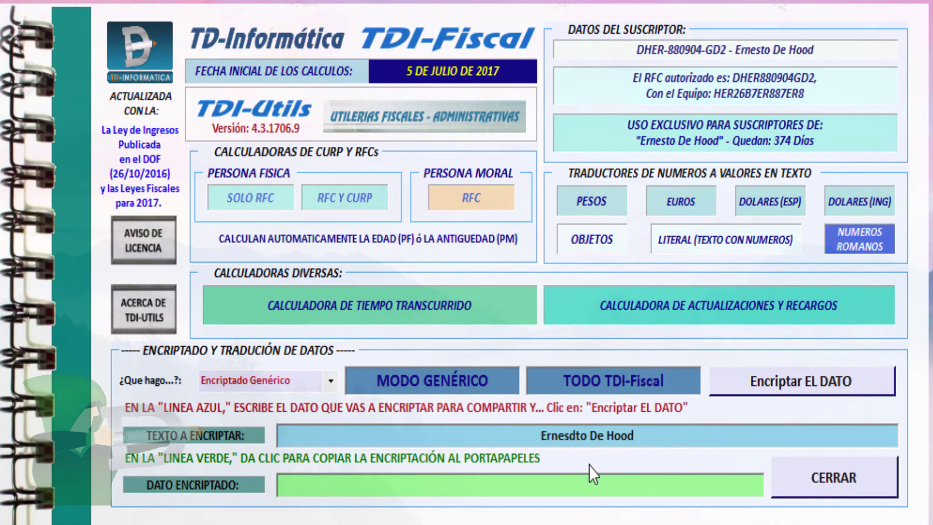
{"action": "left_click", "coordinate": [572, 436]}
{"action": "key", "text": "Delete"}
{"action": "key", "text": "End"}
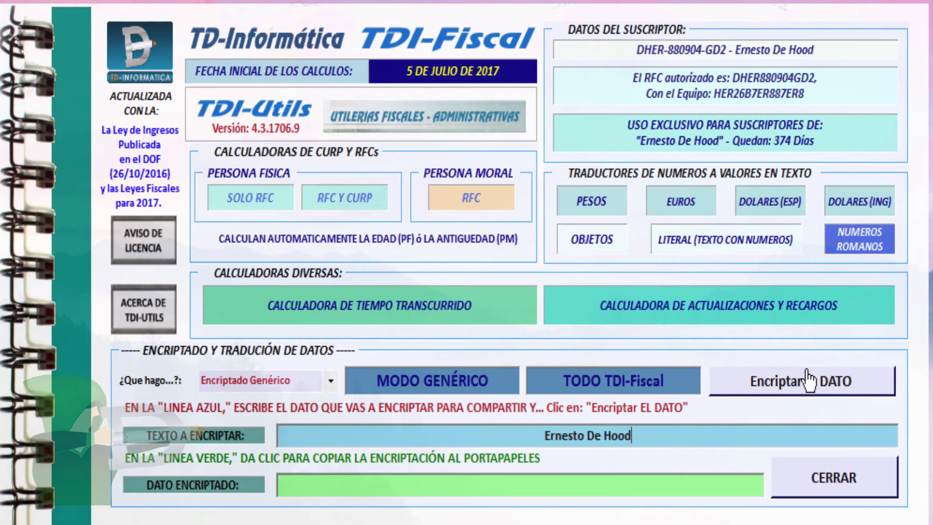